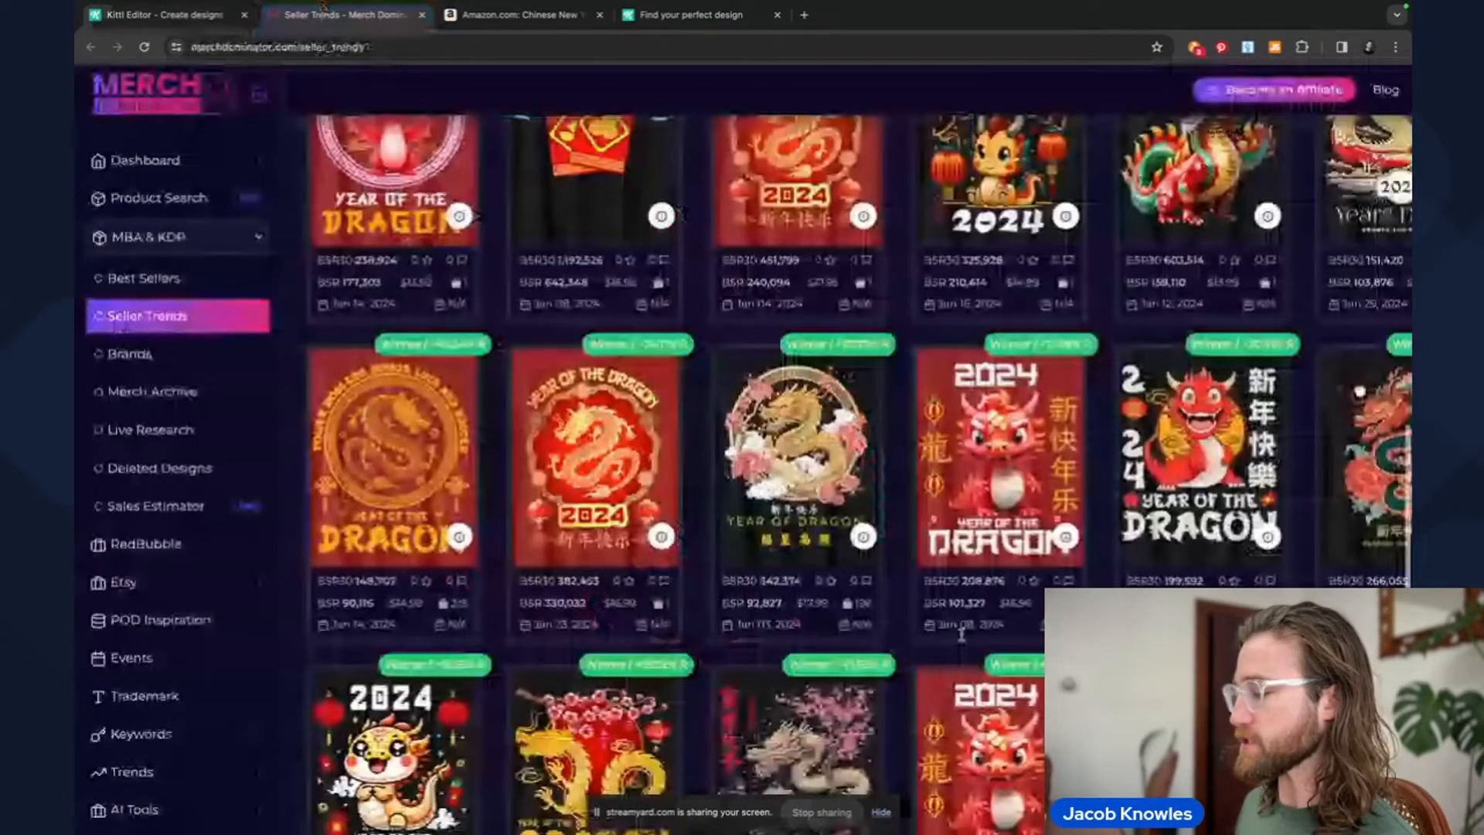
# - Browse the trending Year of the Dragon T-shirt designs in the seller trends results
pyautogui.moveTo(1267, 536)
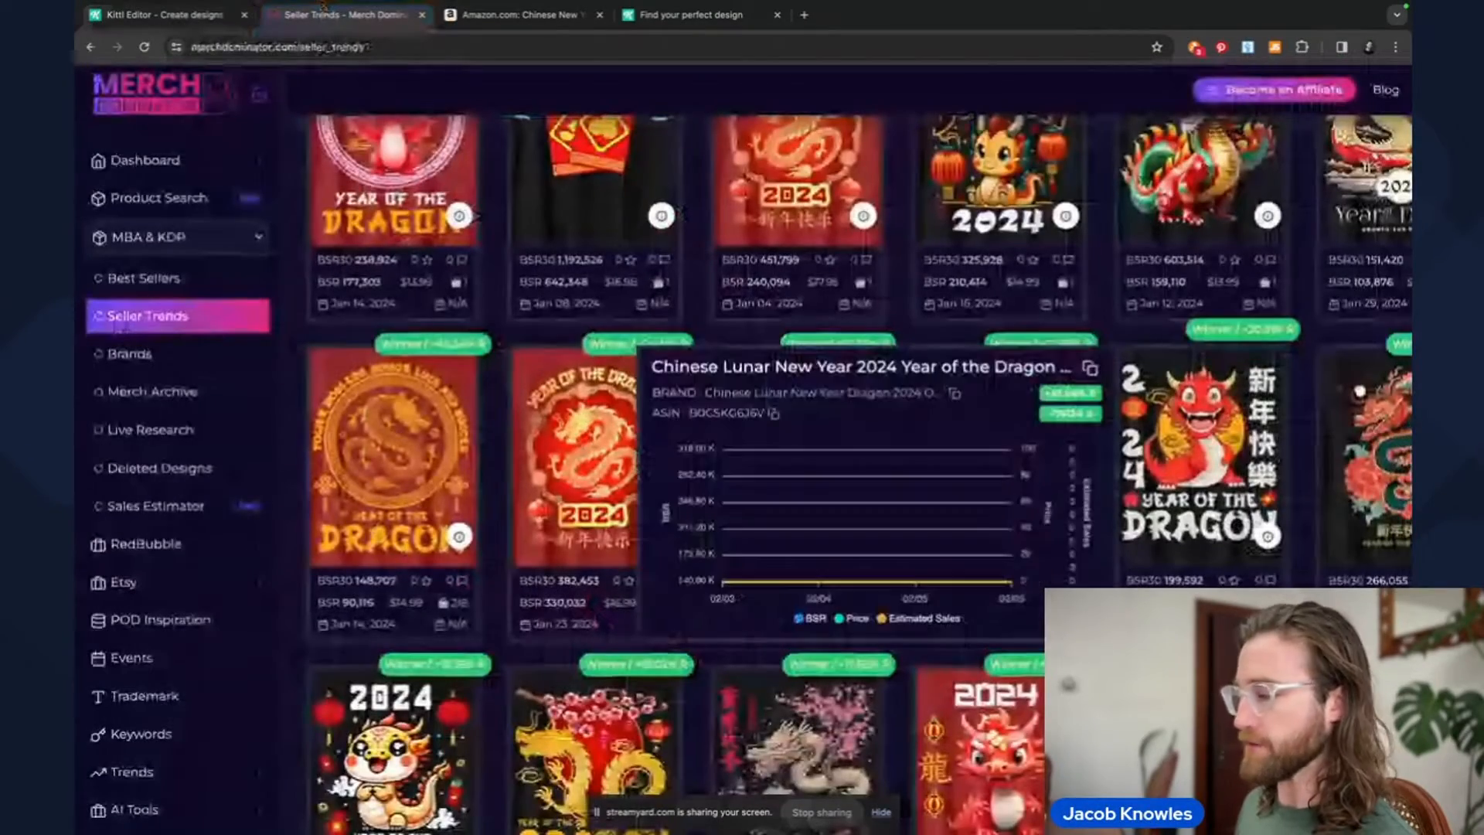
pyautogui.scroll(-3, 992, 534)
pyautogui.moveTo(992, 602)
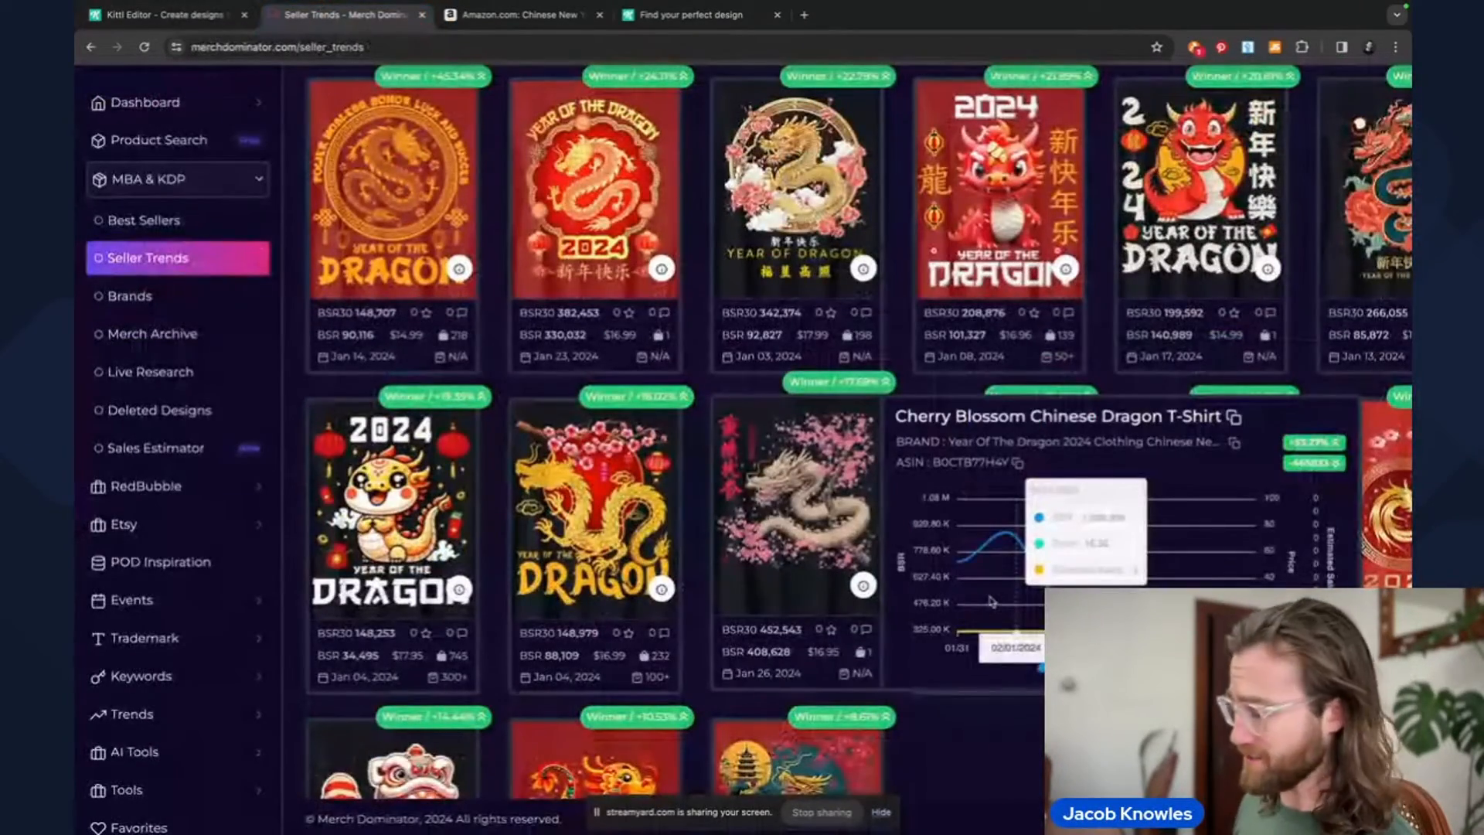
pyautogui.scroll(5, 687, 513)
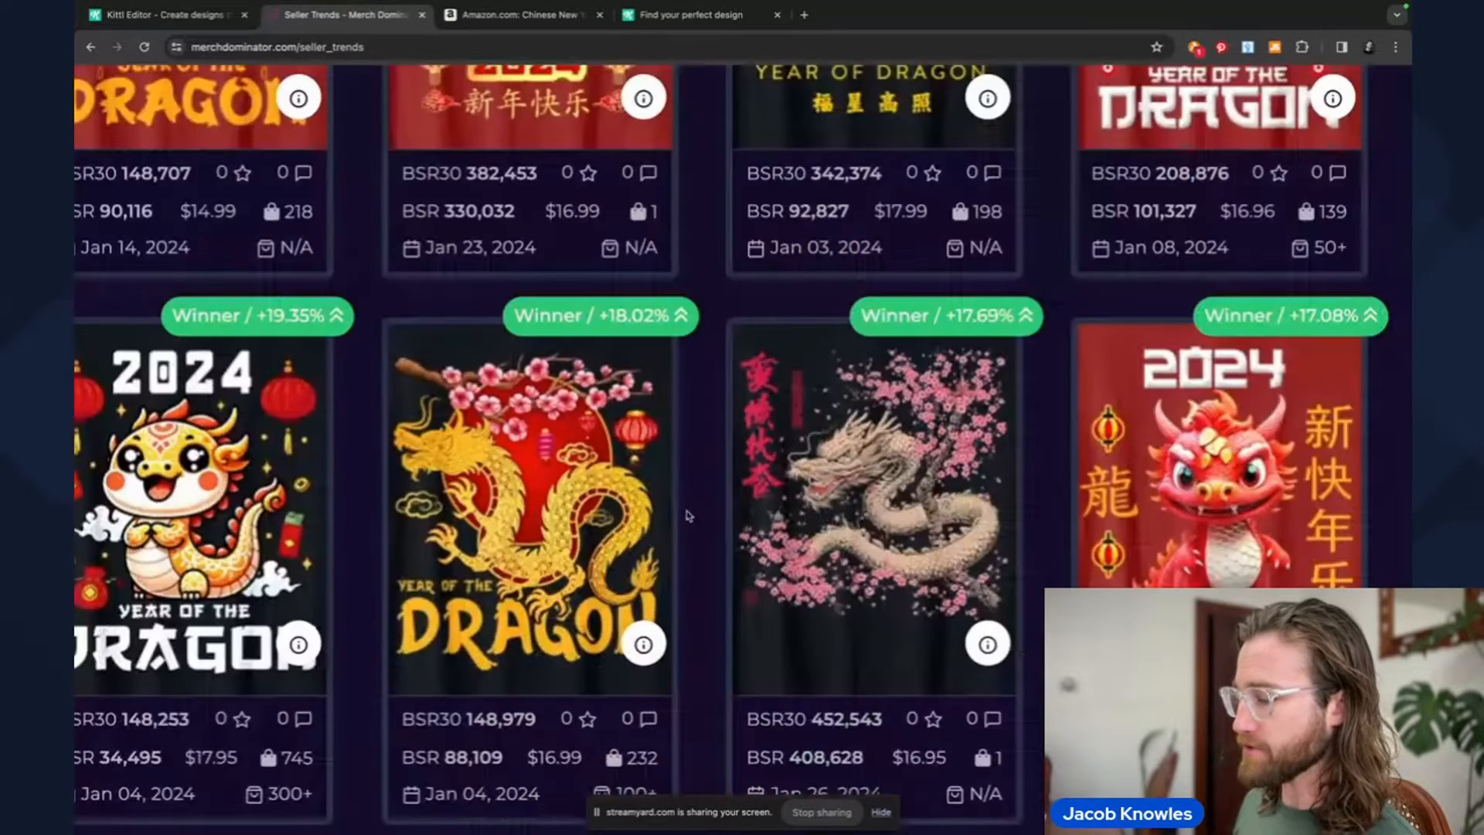
pyautogui.scroll(-9, 688, 516)
pyautogui.hscroll(-2, 688, 515)
# - Examine the rank, price and estimated sales history of the Chinese New Year Red Panda Lion Dance design
pyautogui.moveTo(363, 378)
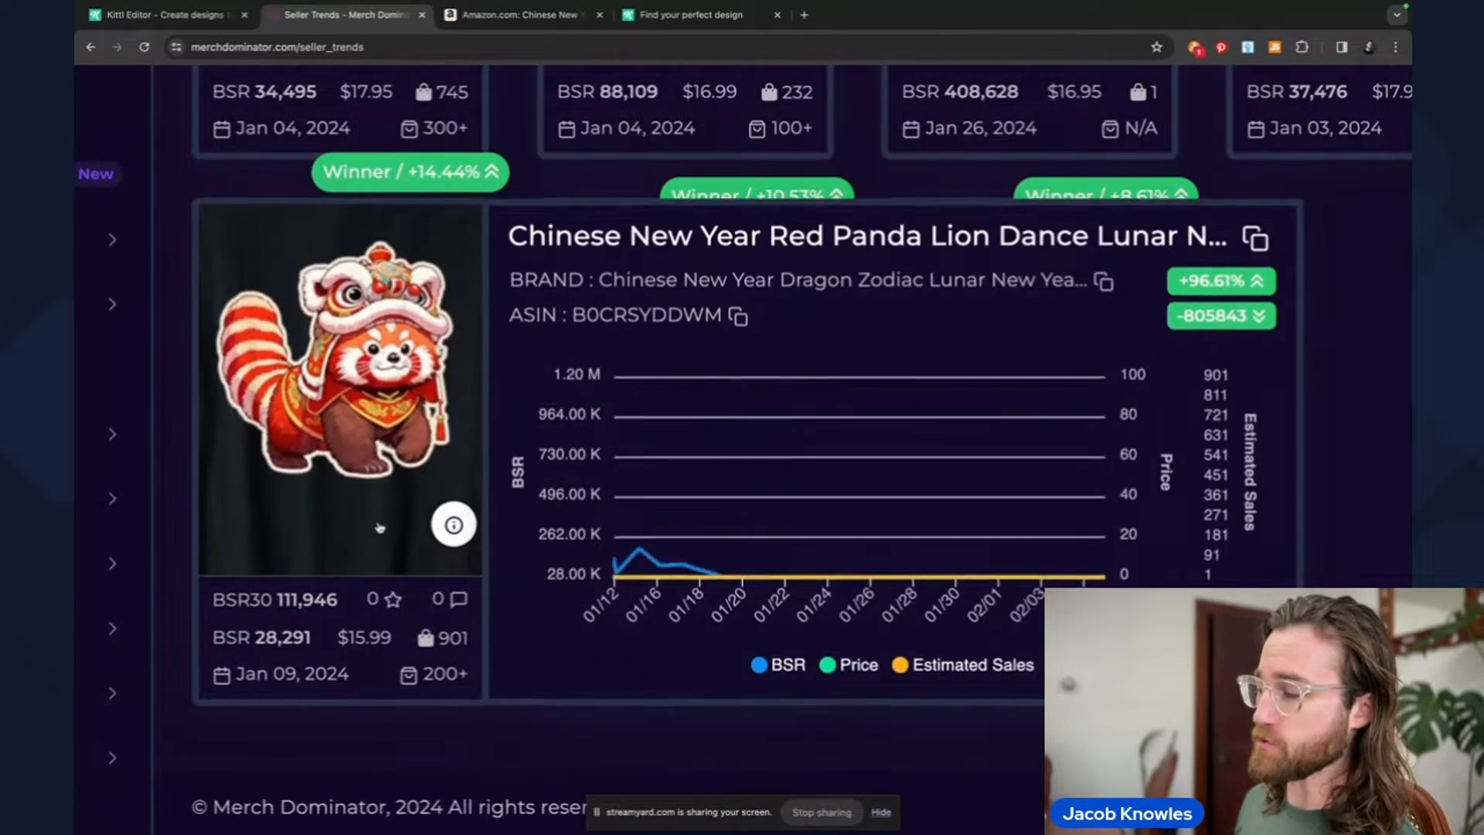
pyautogui.moveTo(379, 527)
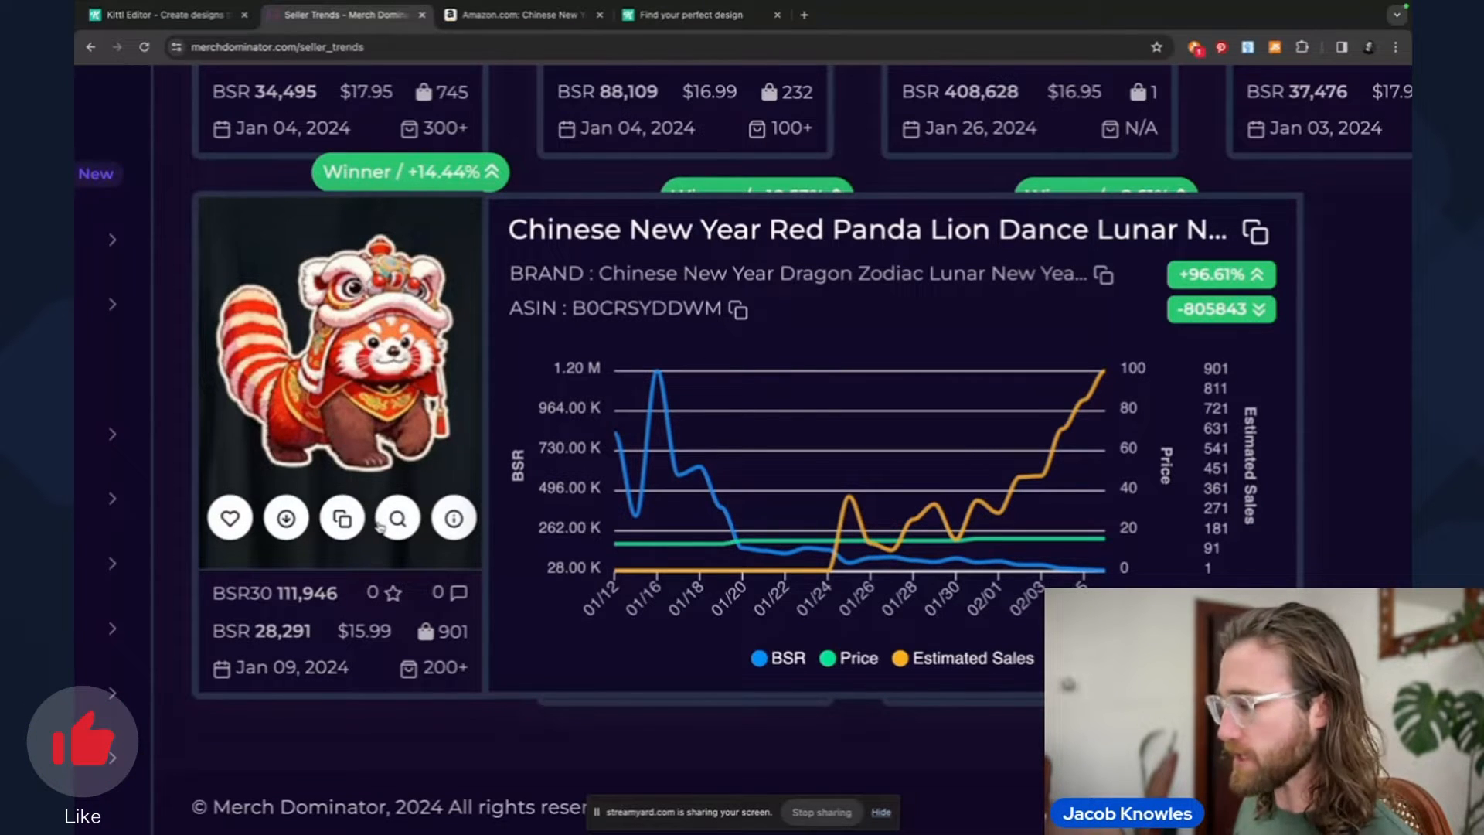
pyautogui.moveTo(454, 518)
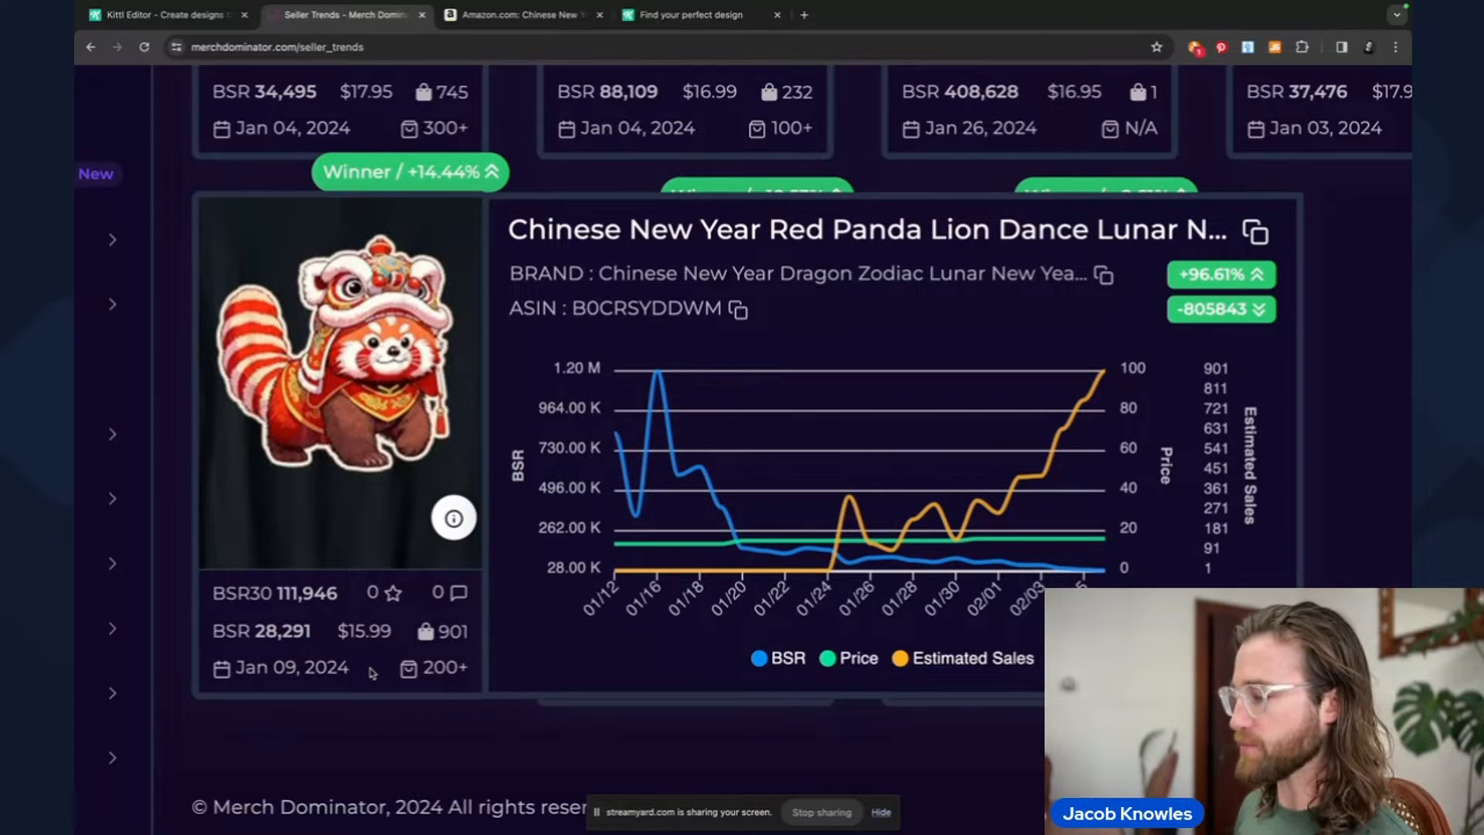
pyautogui.moveTo(387, 337)
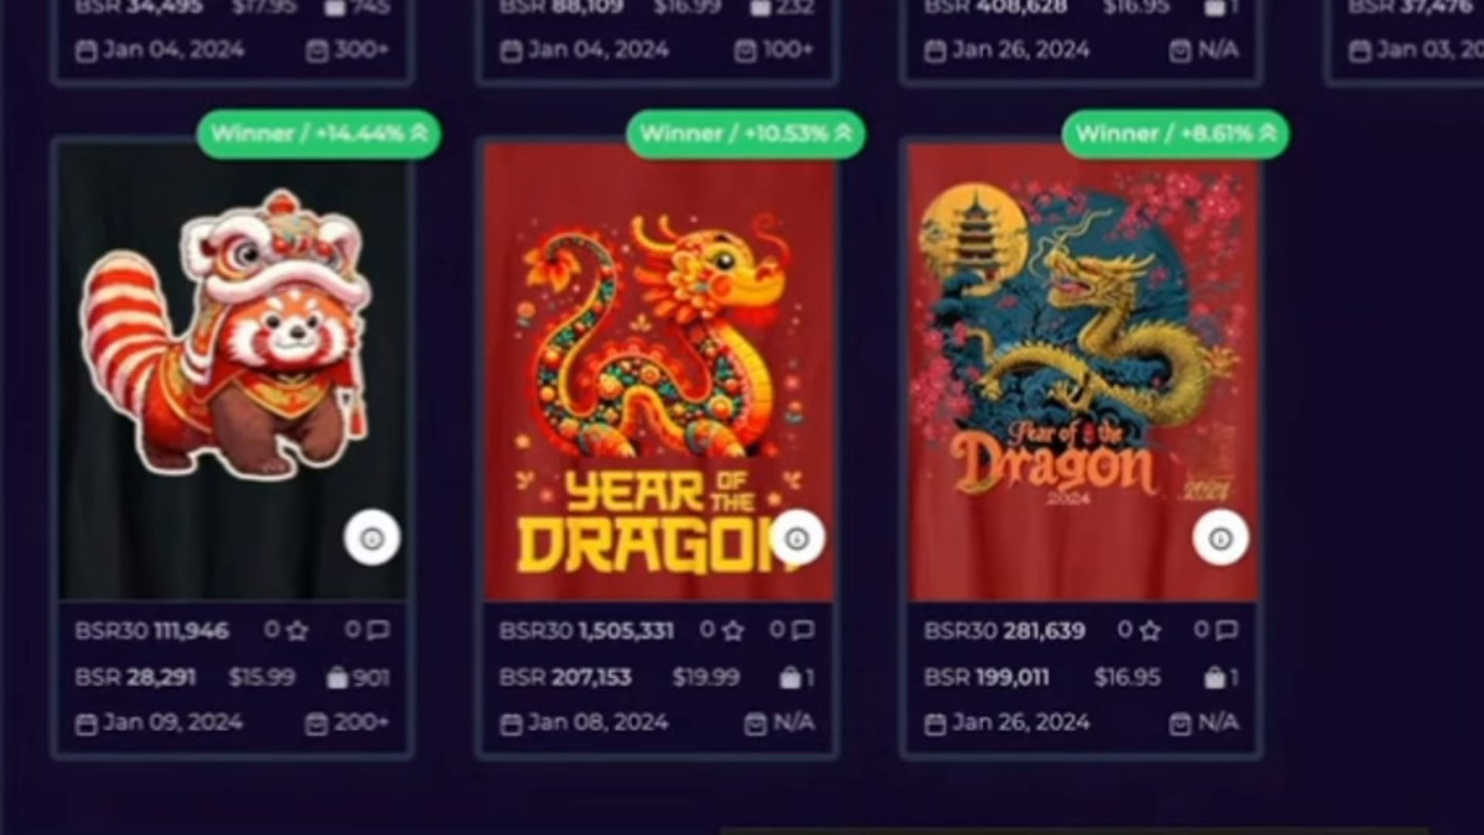
pyautogui.moveTo(396, 357)
pyautogui.moveTo(328, 562)
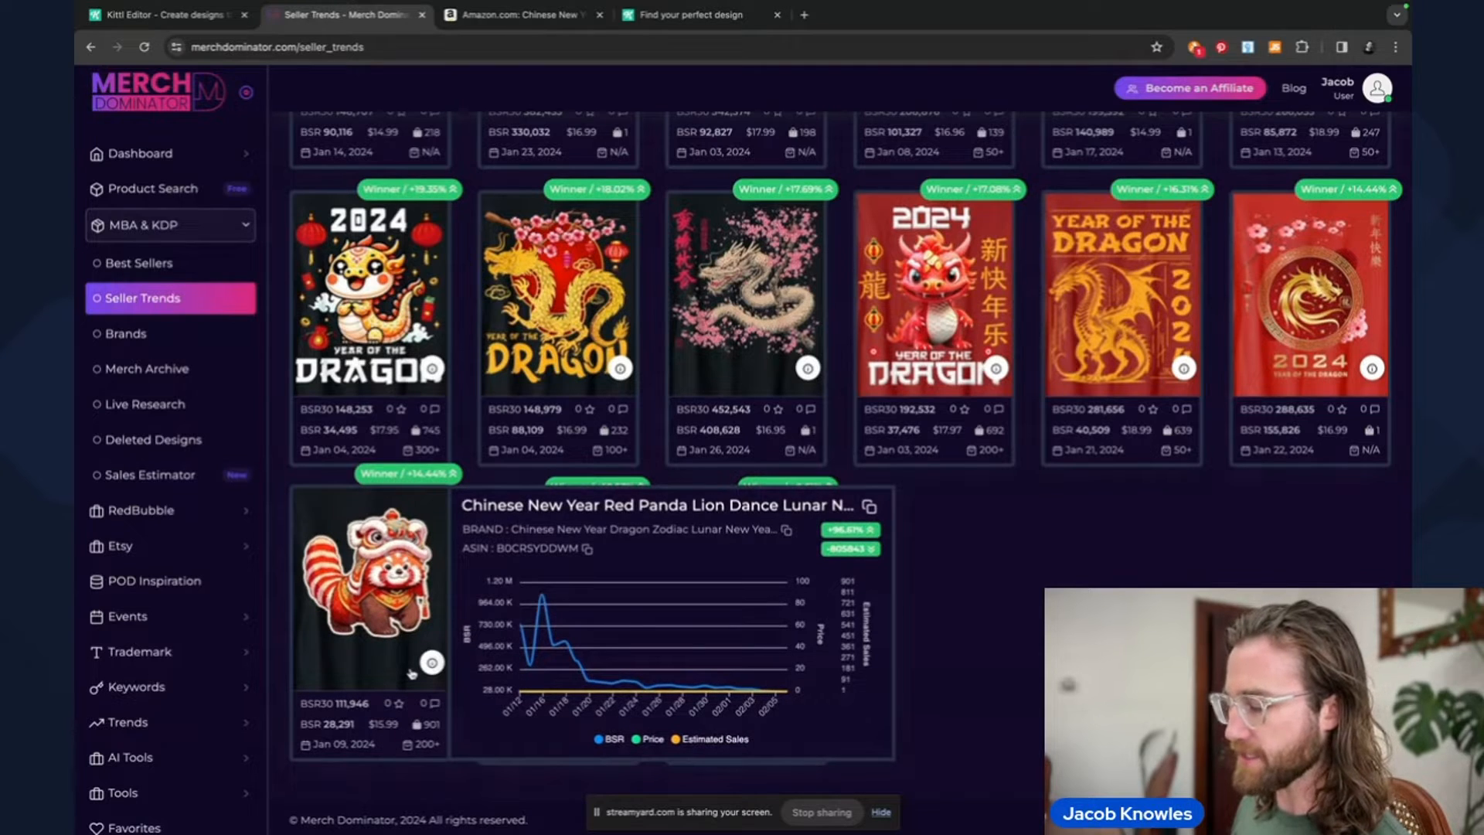
pyautogui.moveTo(358, 670)
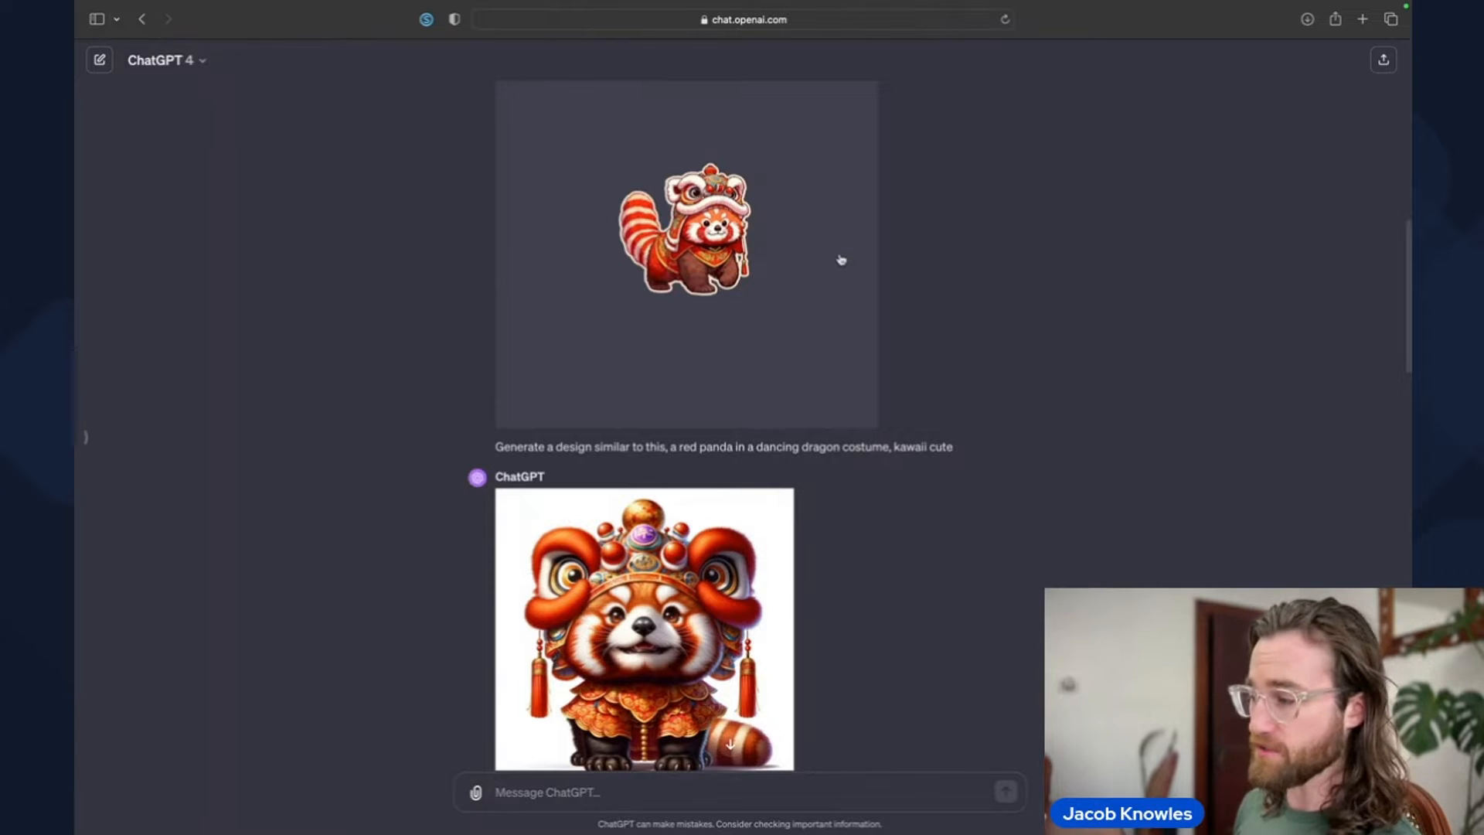
# - Switch to the ChatGPT conversation and review the reference image, the red panda dragon costume prompt and the kawaii cartoon version
pyautogui.scroll(-5, 841, 260)
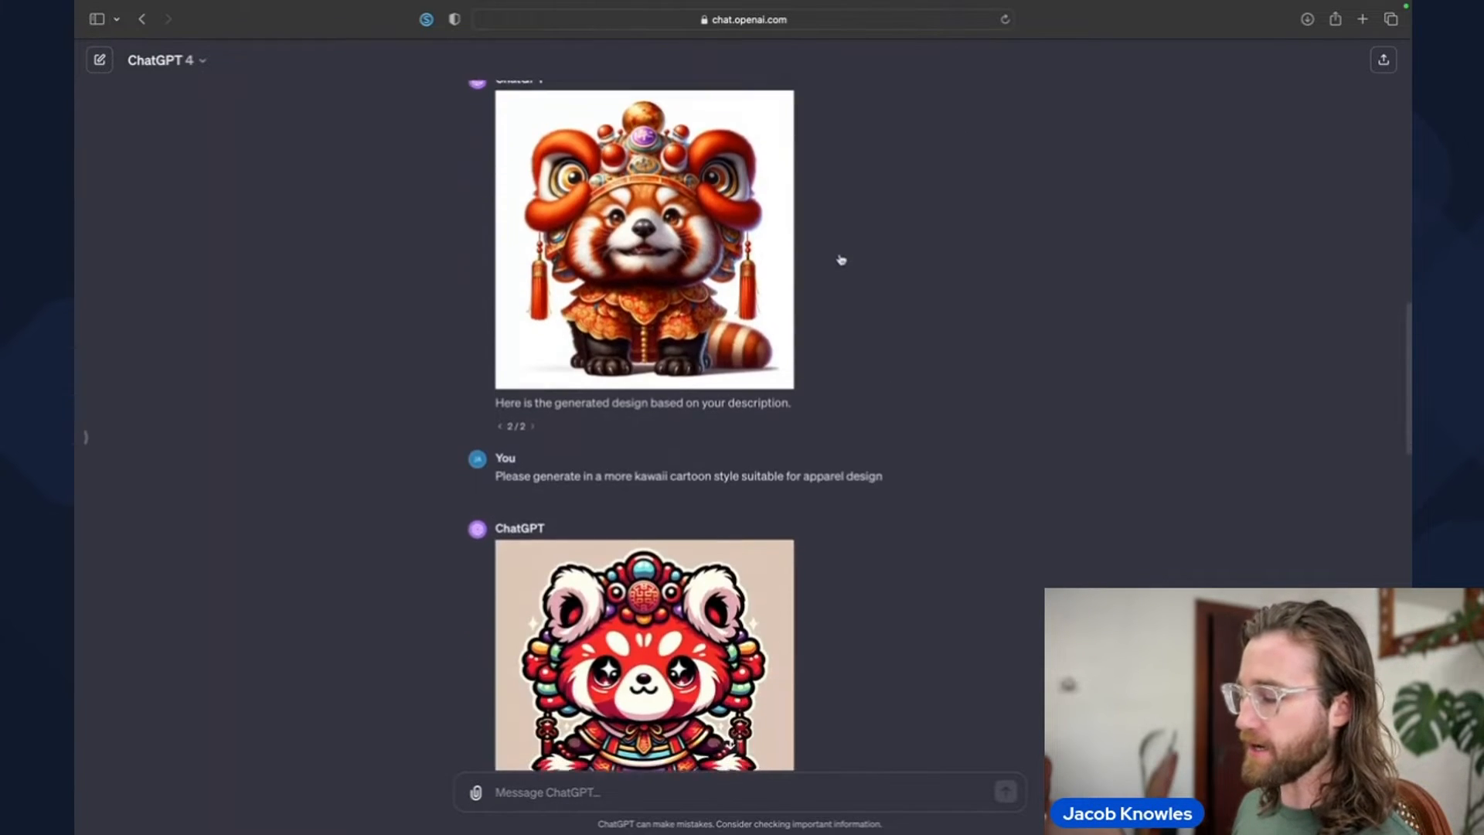
pyautogui.scroll(-10, 841, 260)
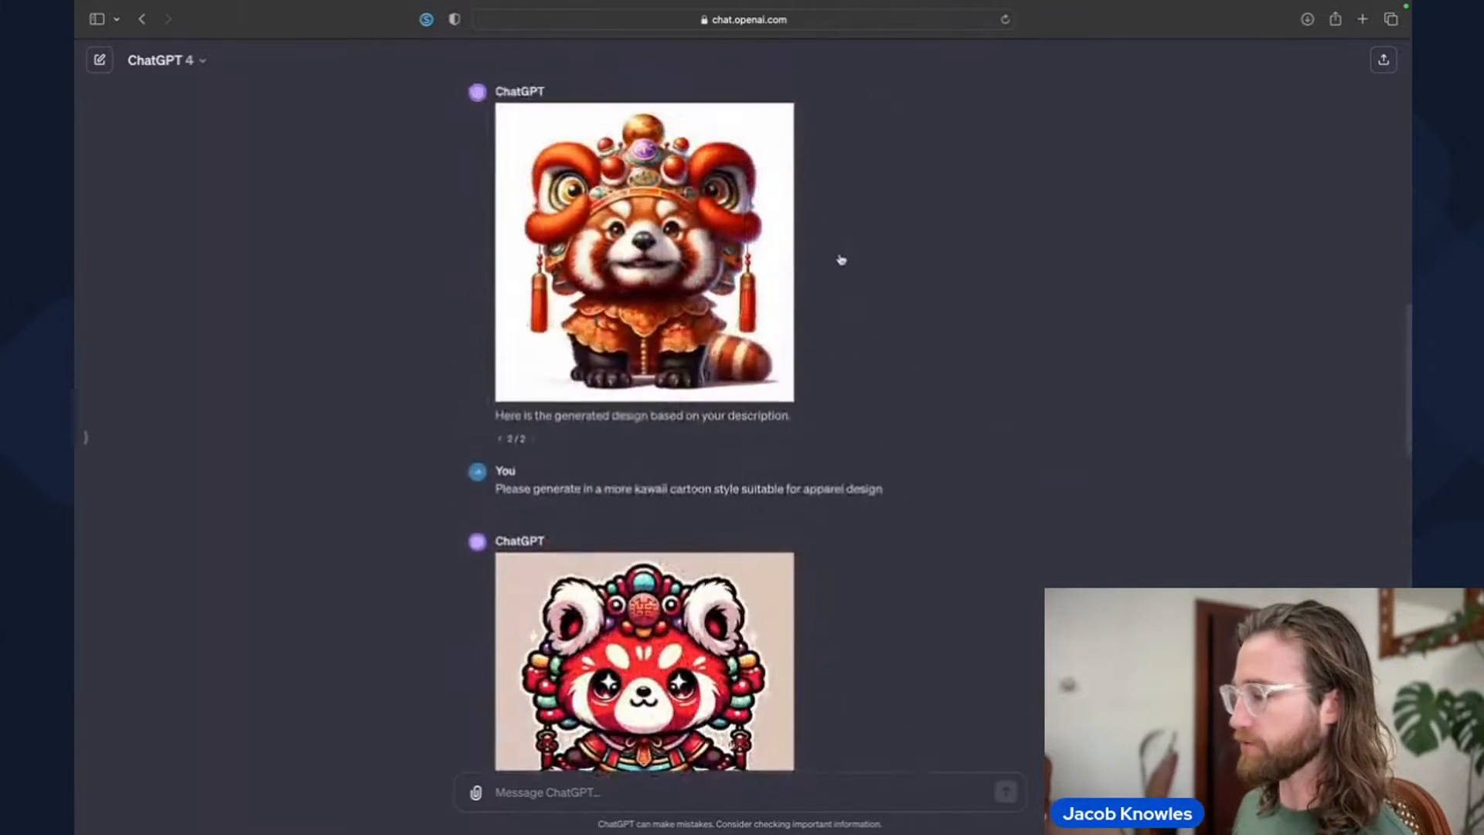
pyautogui.scroll(6, 841, 260)
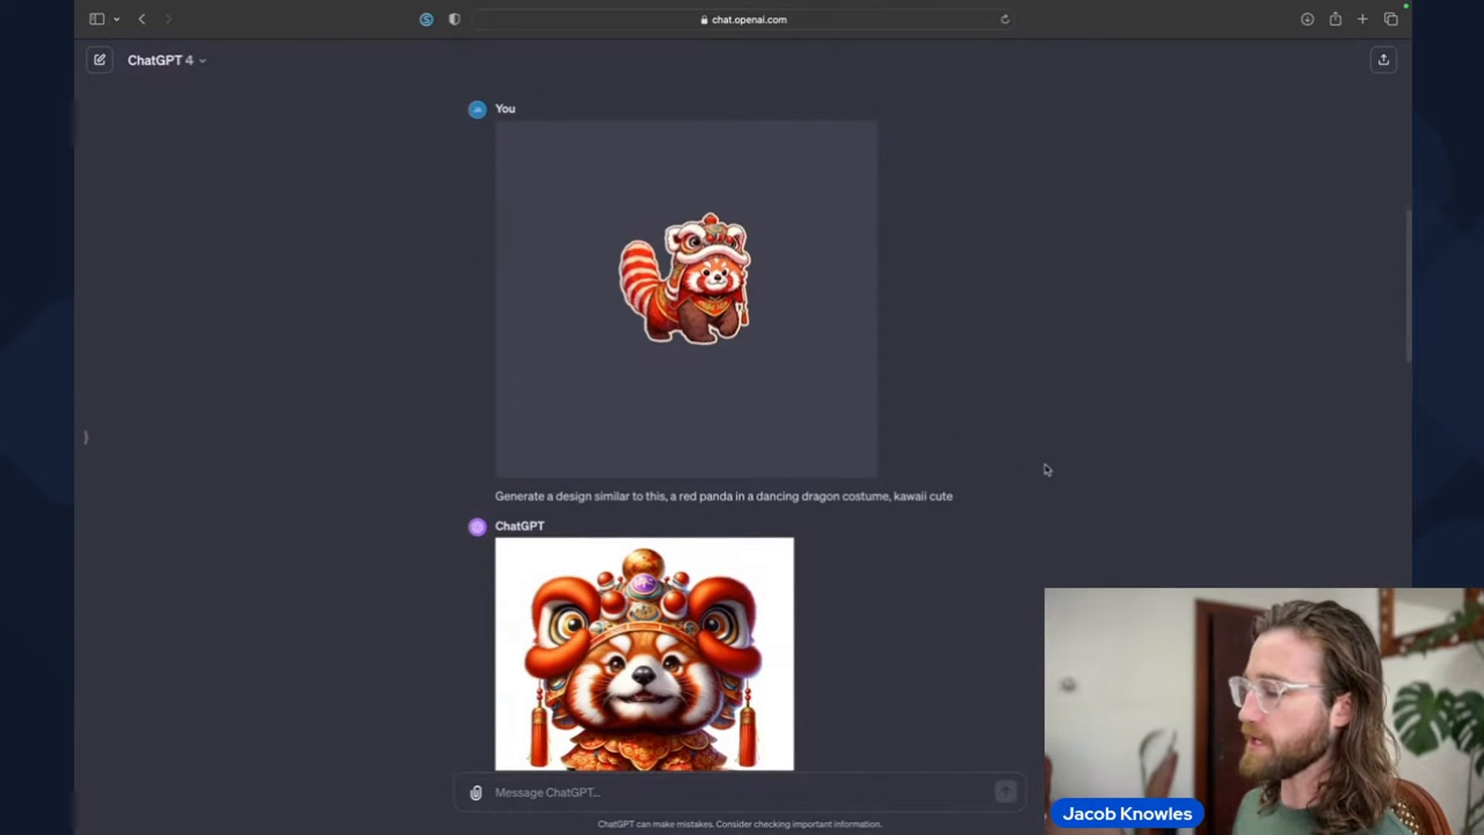
pyautogui.scroll(-3, 1046, 469)
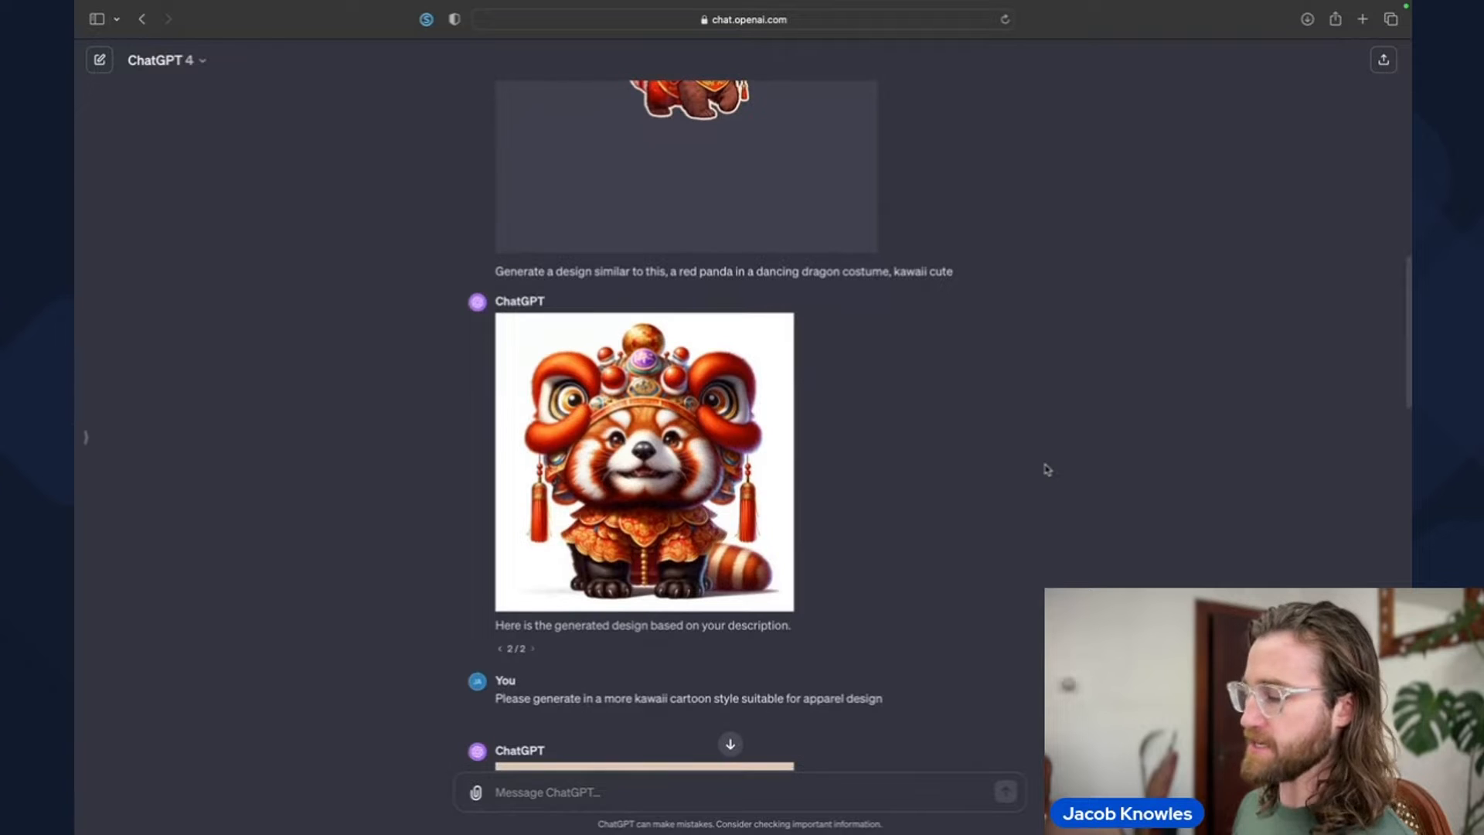
pyautogui.scroll(-4, 1047, 469)
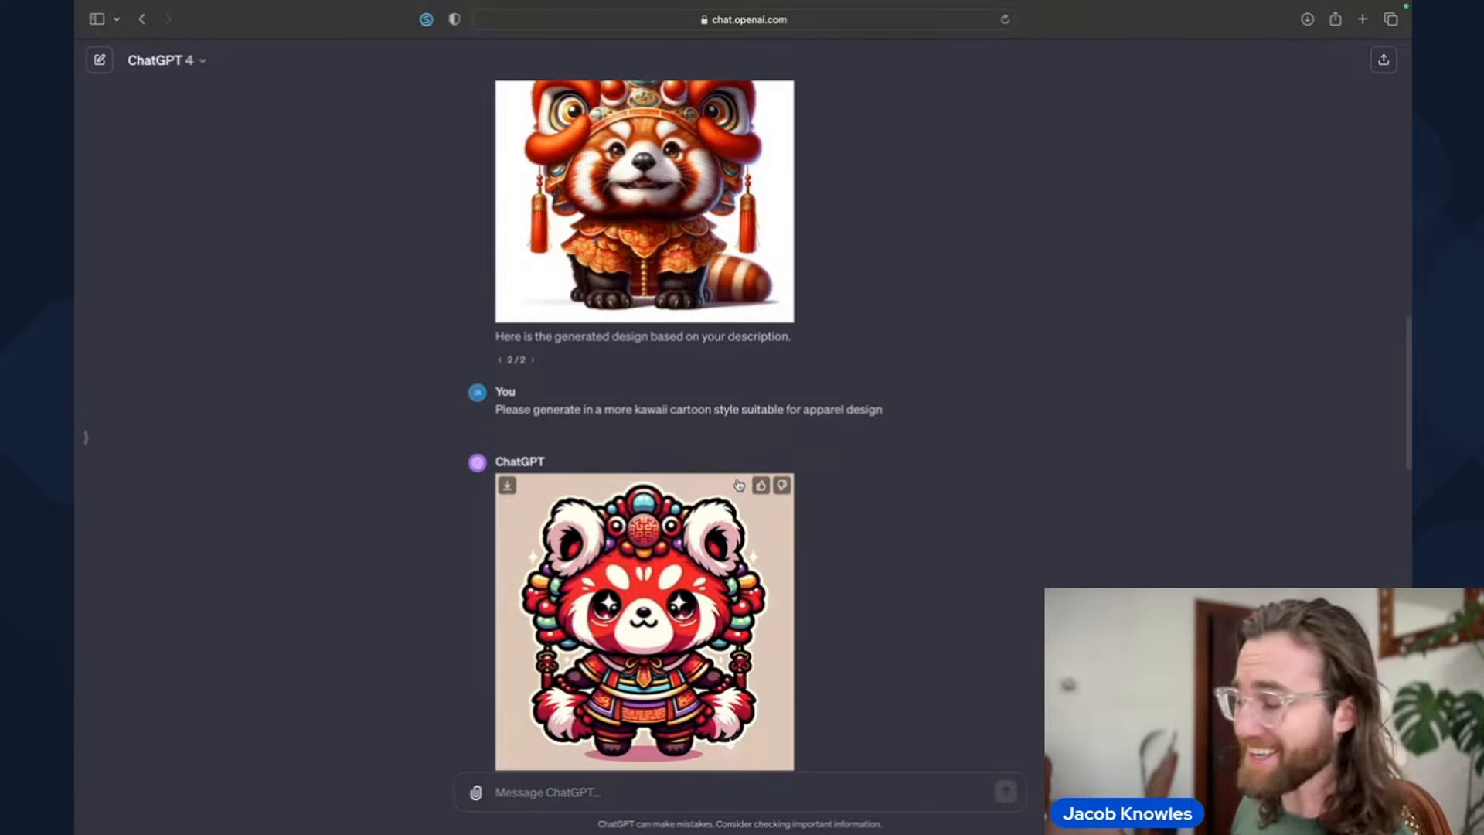
pyautogui.scroll(-1, 919, 441)
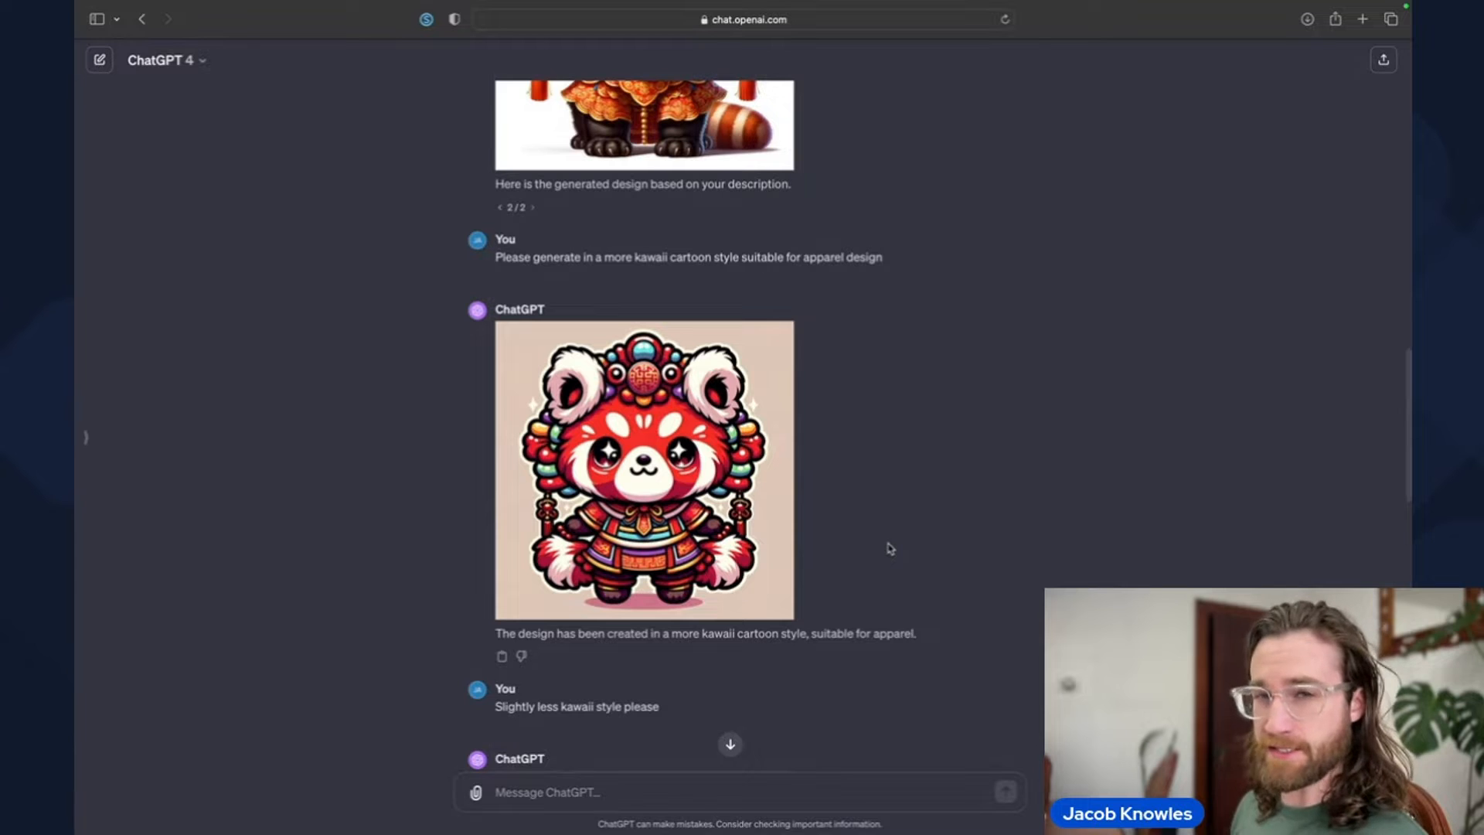
# - Examine the red panda design generated from the "Slightly less kawaii style please" prompt up close
pyautogui.scroll(-5, 891, 548)
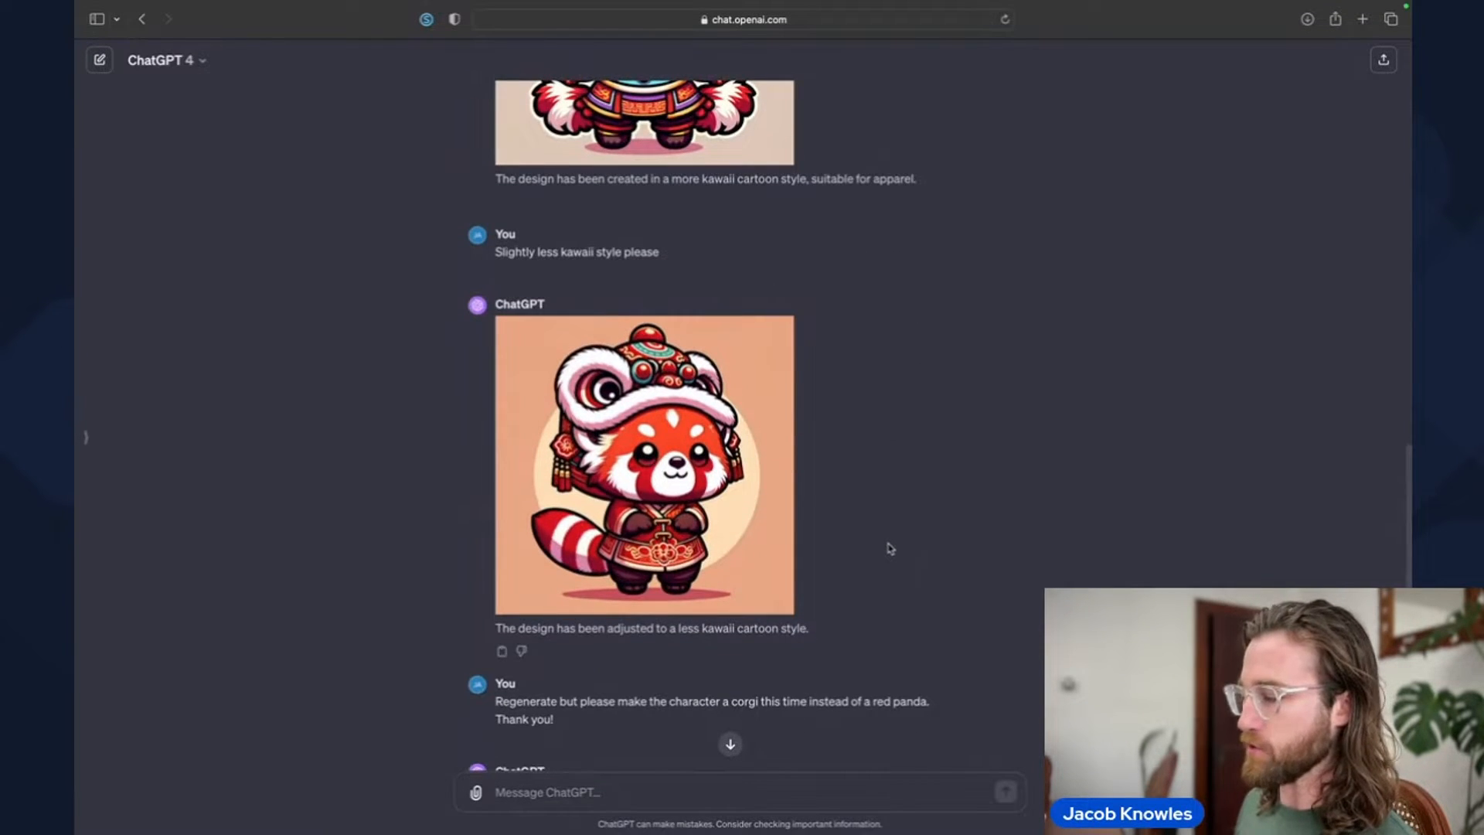
pyautogui.scroll(-3, 890, 548)
pyautogui.scroll(-1, 891, 548)
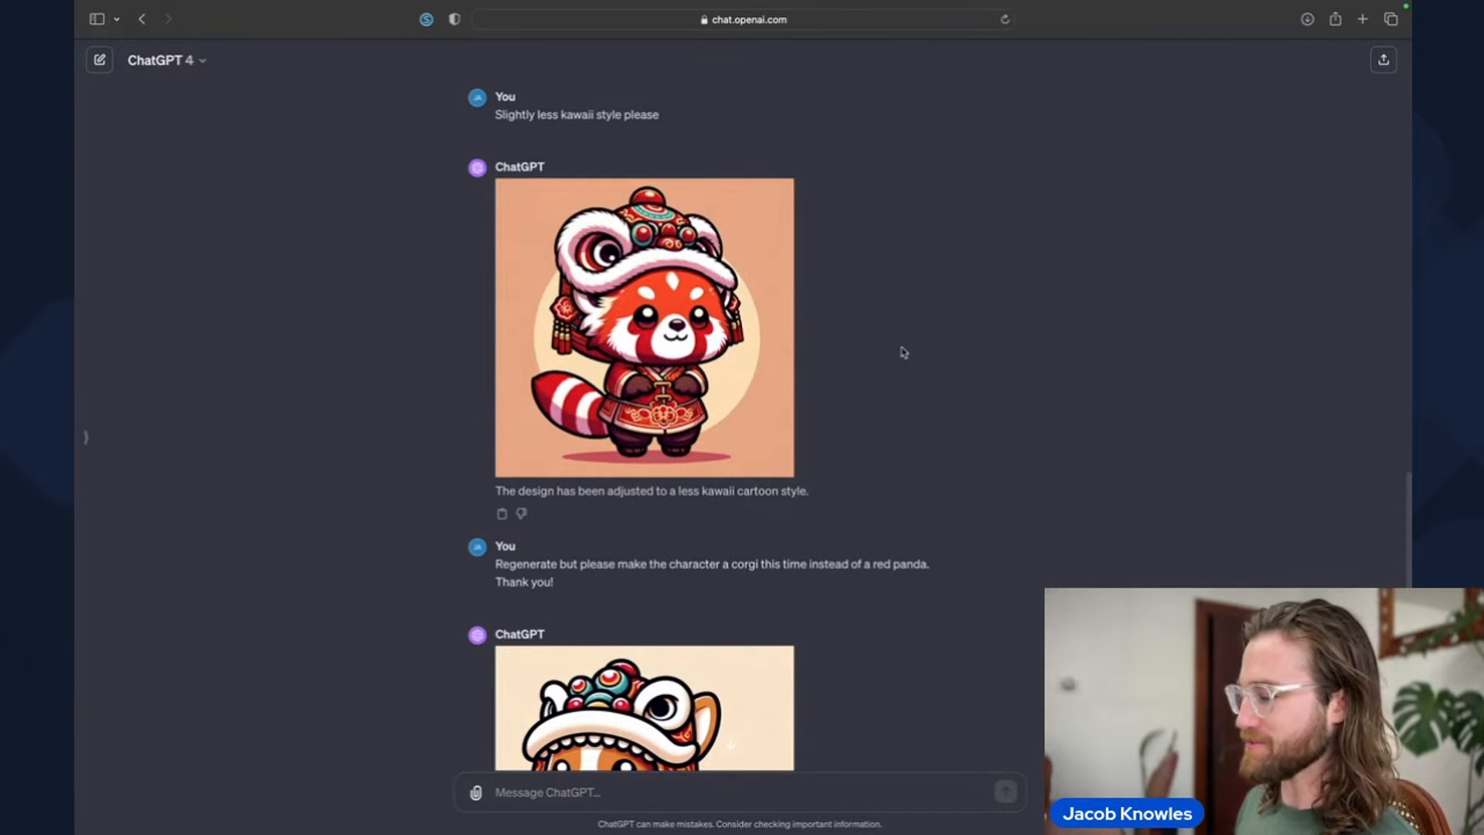
pyautogui.scroll(5, 766, 338)
pyautogui.scroll(3, 766, 338)
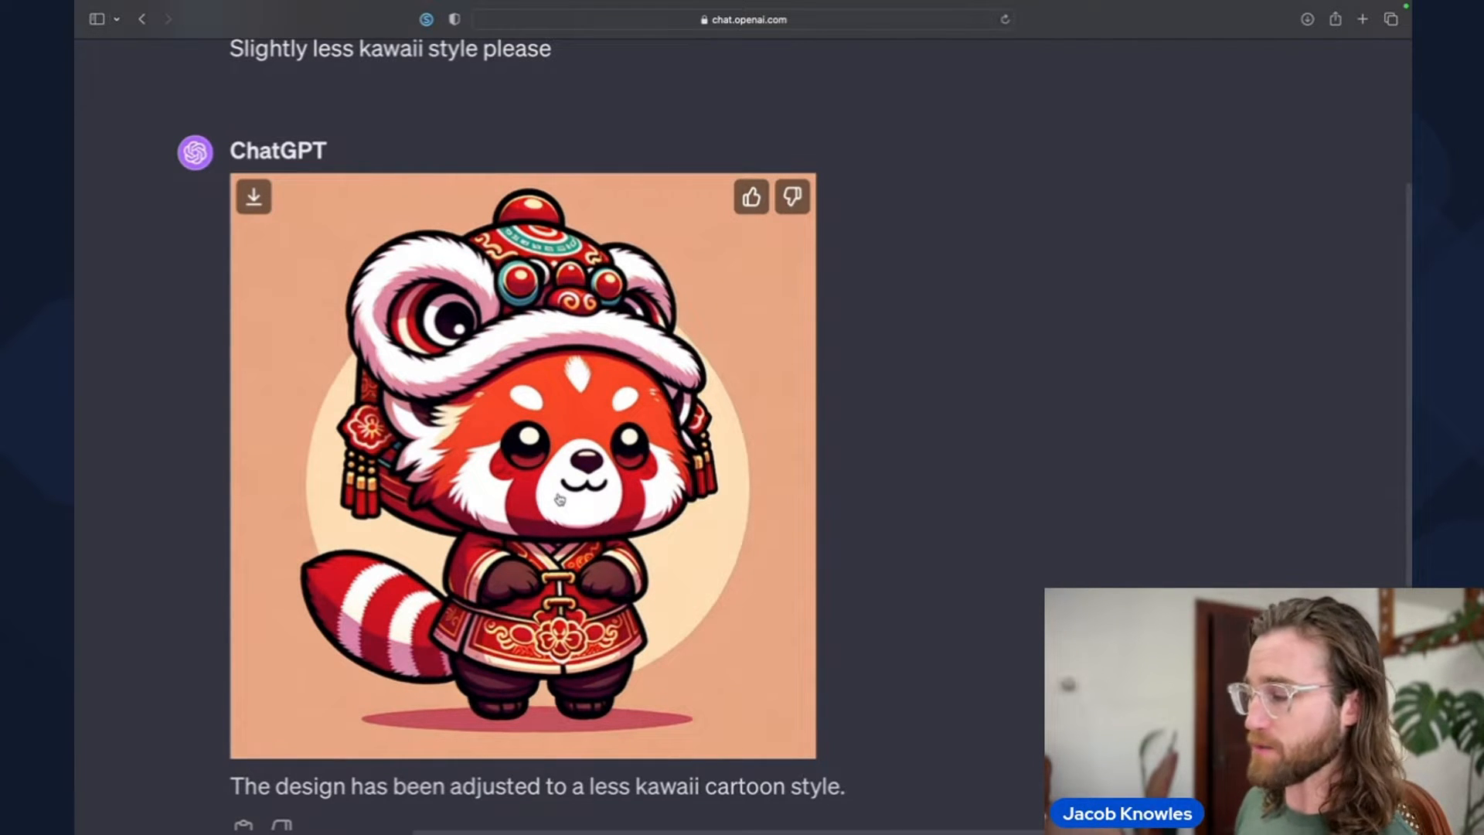
pyautogui.scroll(2, 643, 472)
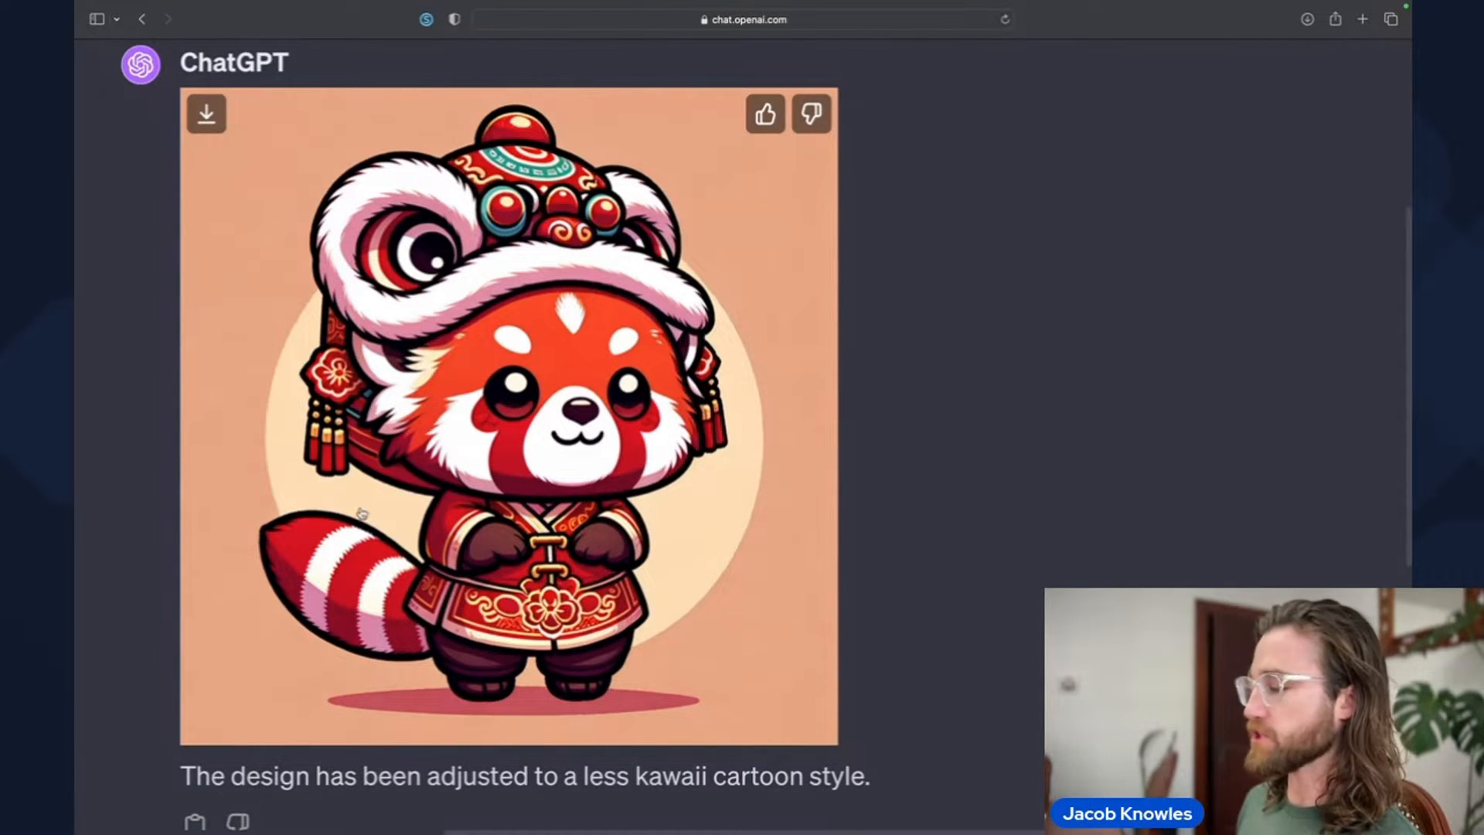
pyautogui.scroll(15, 506, 611)
# - Examine the corgi version of the lion dance design and the prompt that requested it
pyautogui.scroll(-10, 506, 611)
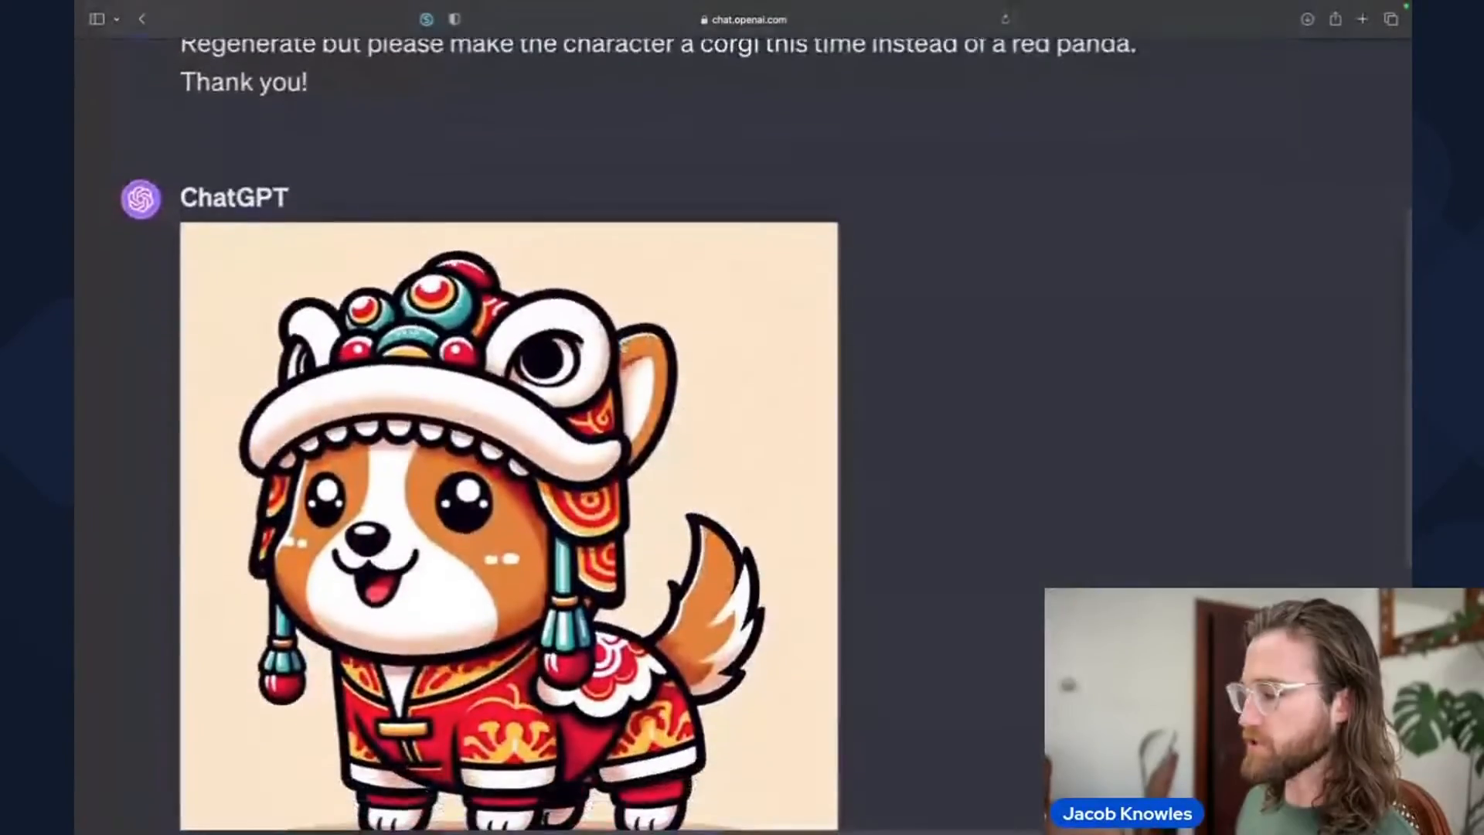
pyautogui.scroll(-4, 623, 347)
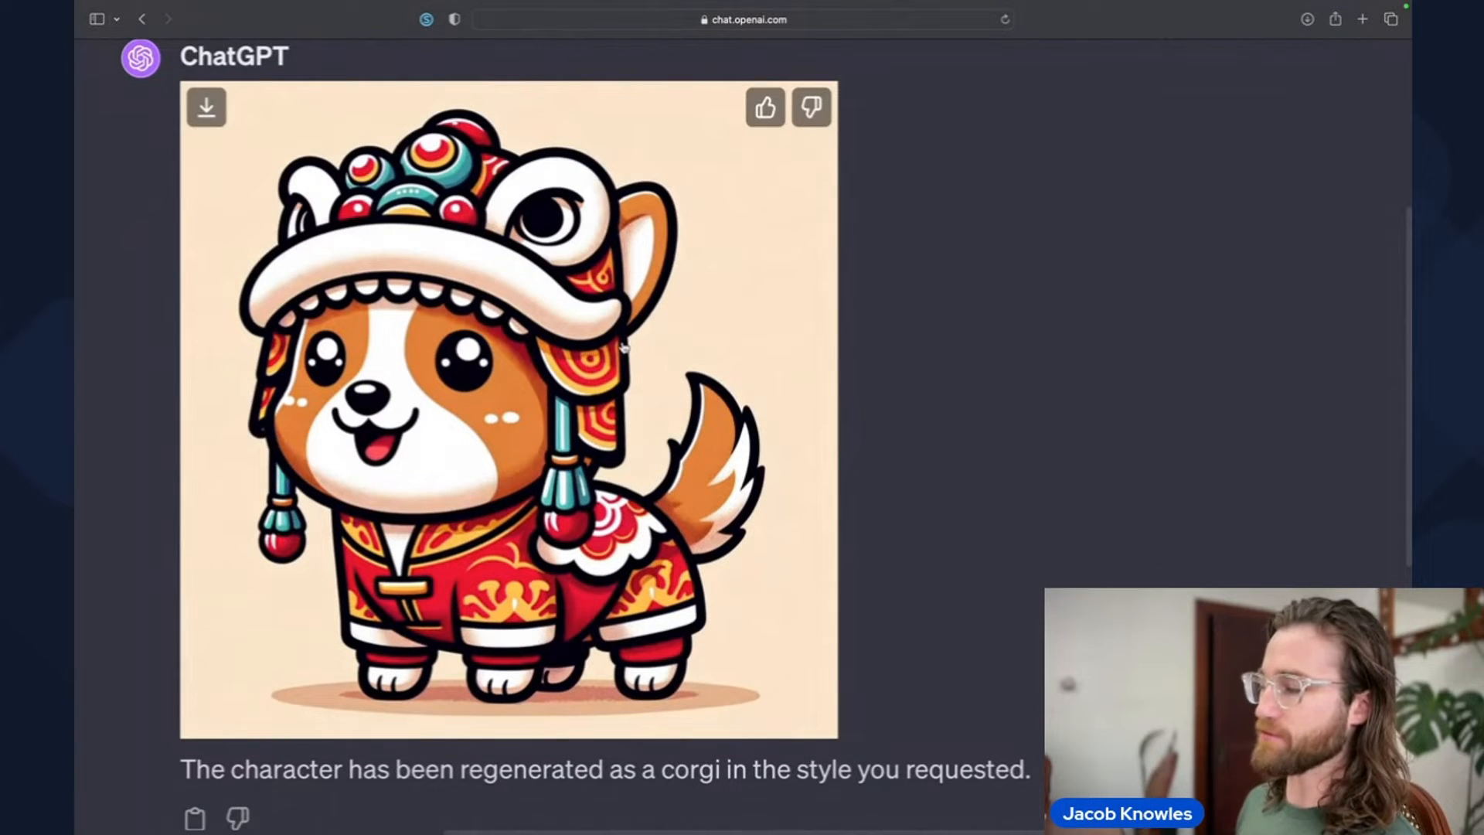
pyautogui.scroll(-5, 624, 348)
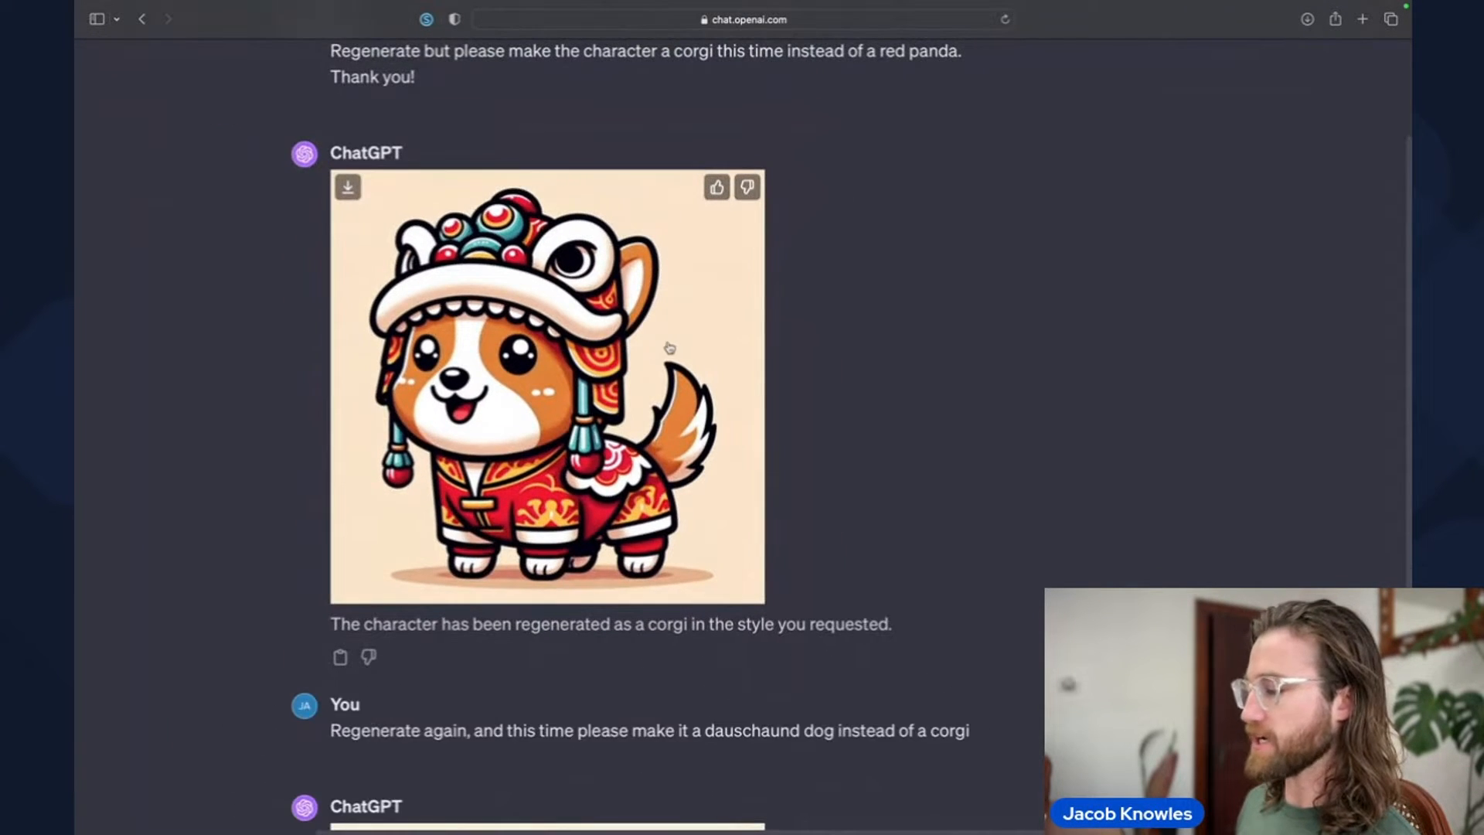
pyautogui.scroll(1, 672, 348)
pyautogui.scroll(2, 671, 347)
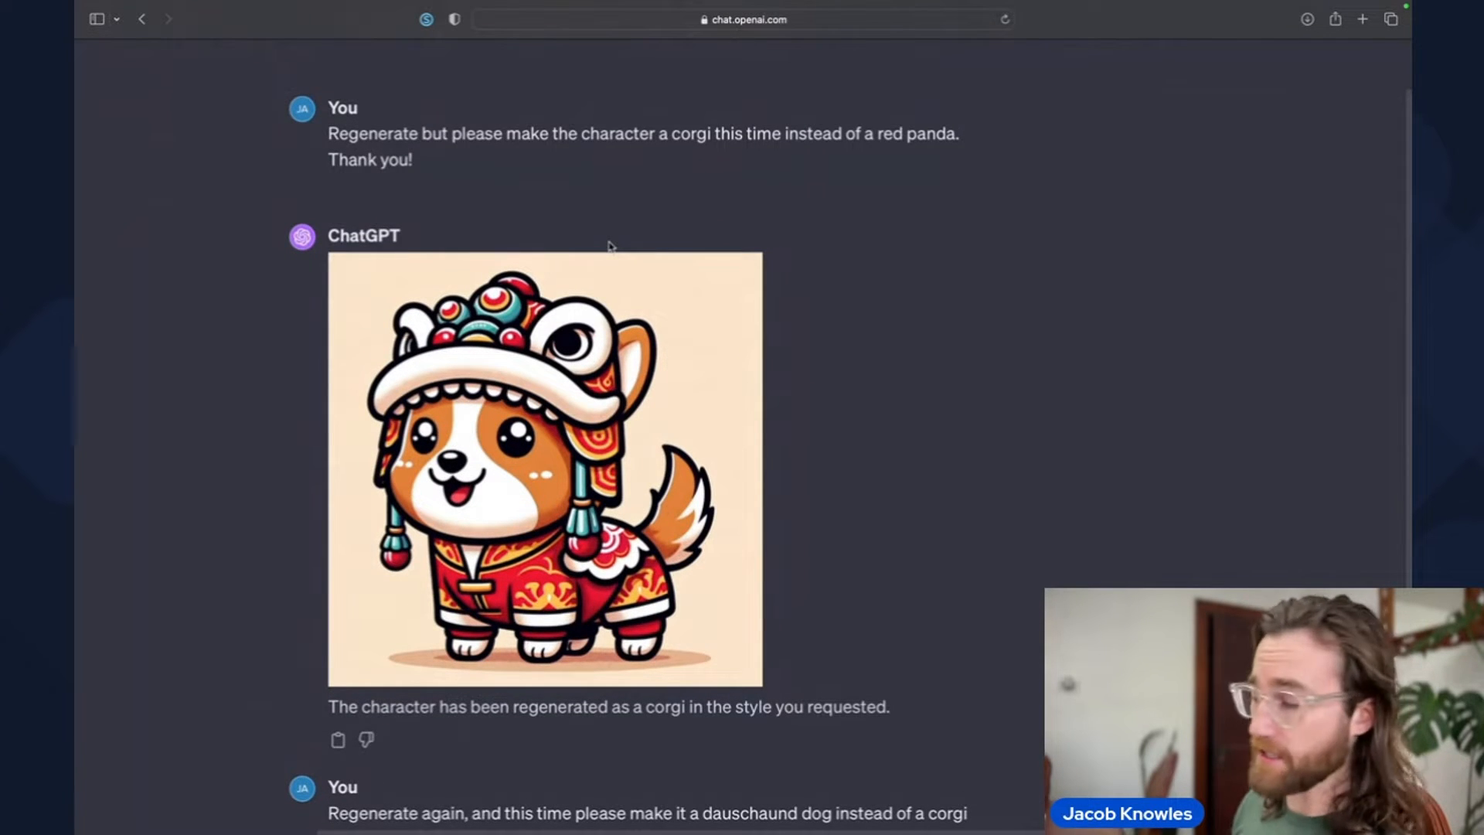
pyautogui.scroll(-3, 609, 246)
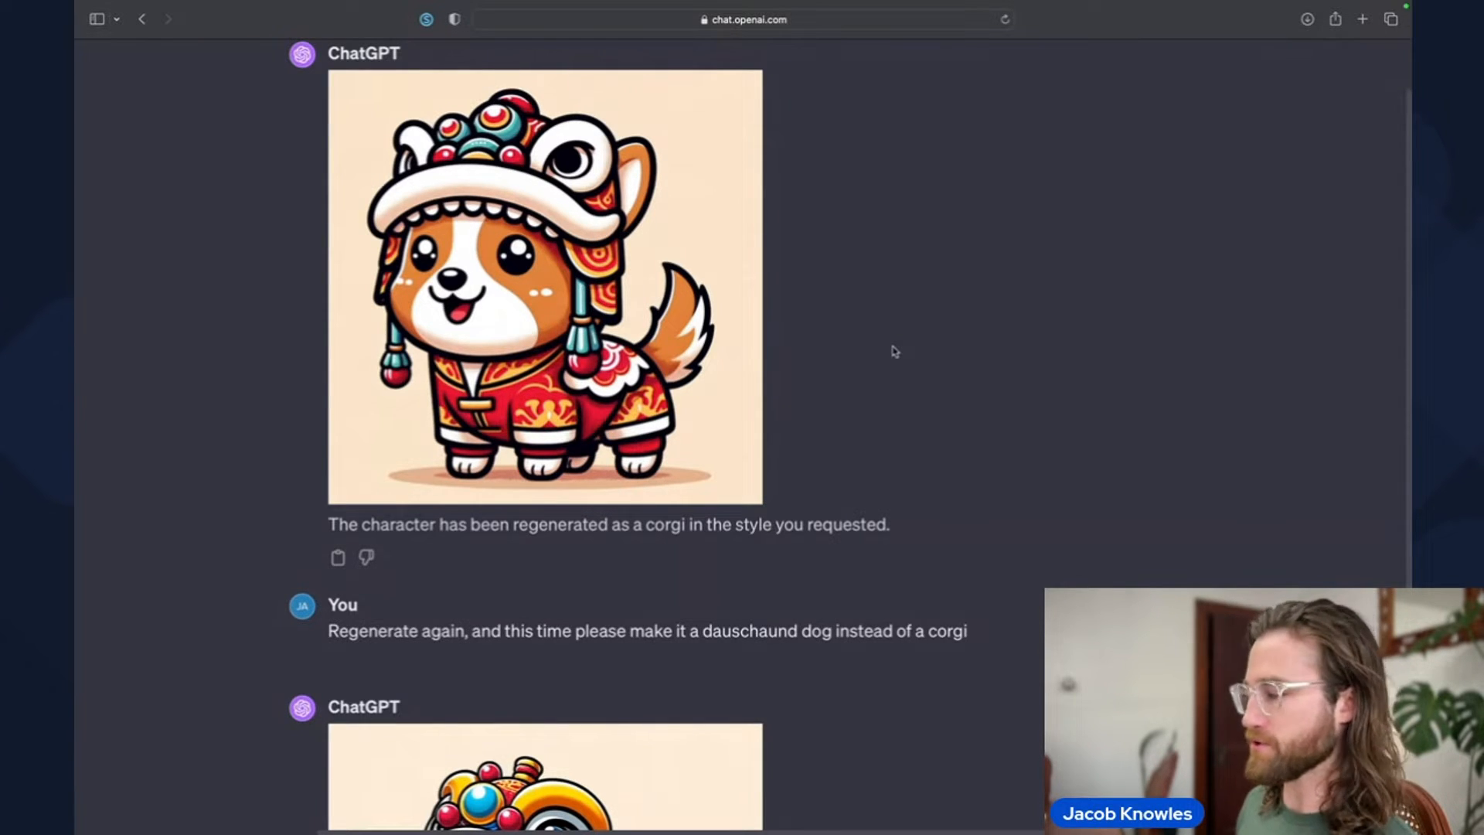
# - Examine the dachshund version of the lion dance design and its regeneration prompt
pyautogui.scroll(-1, 893, 350)
pyautogui.scroll(2, 891, 348)
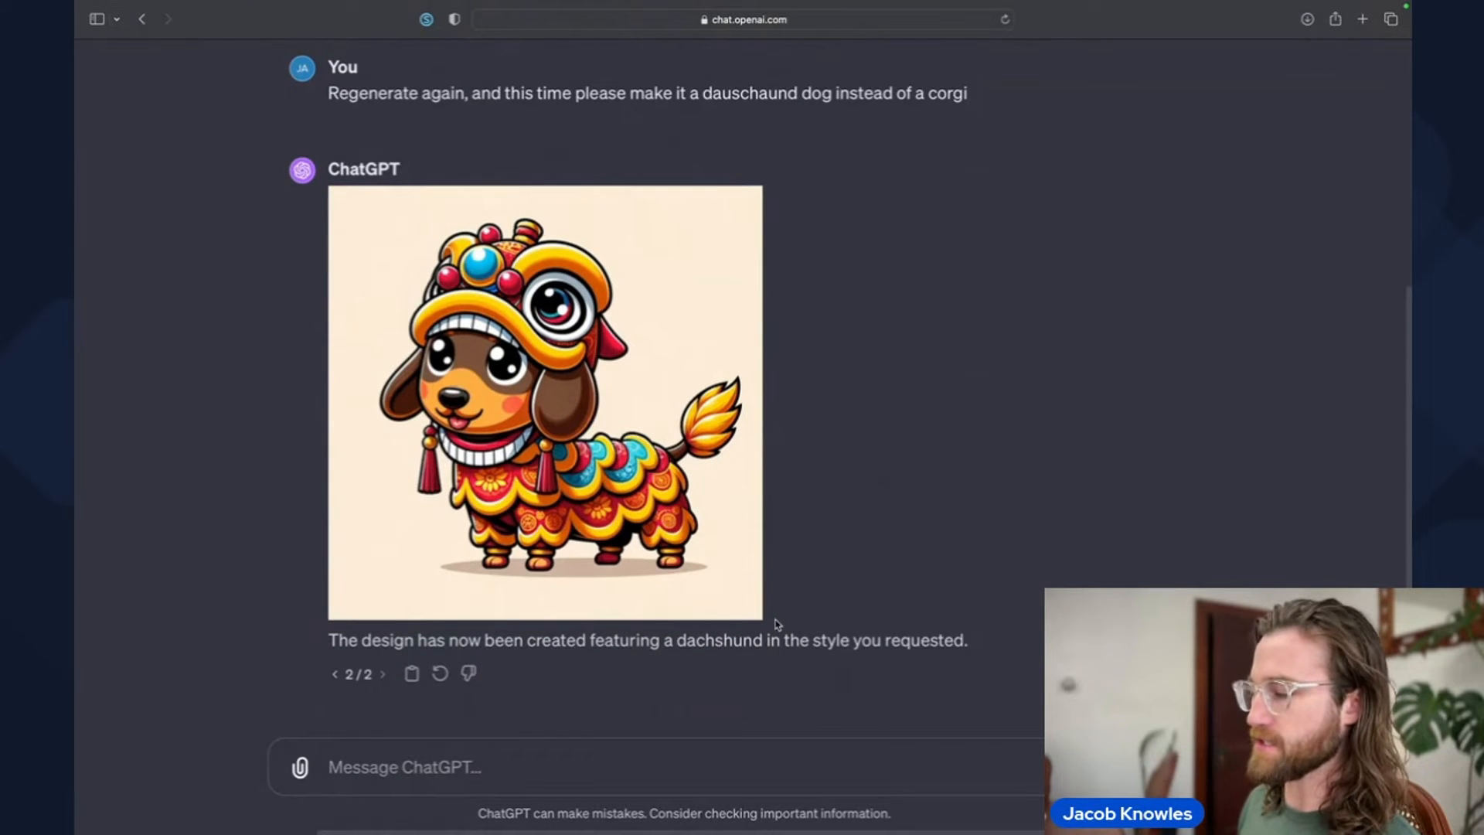
pyautogui.scroll(1, 776, 625)
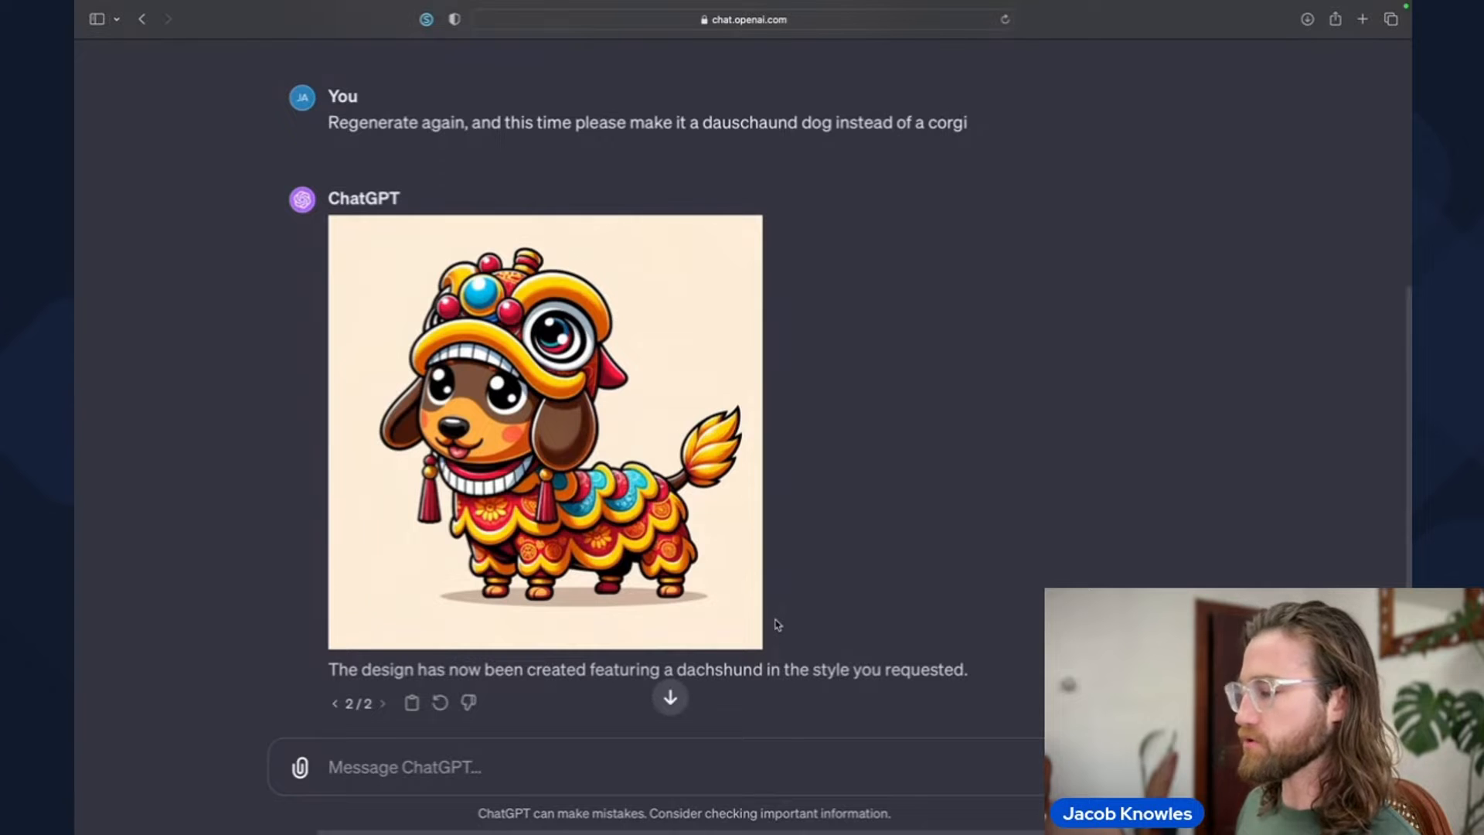
pyautogui.scroll(-4, 775, 625)
pyautogui.scroll(5, 746, 621)
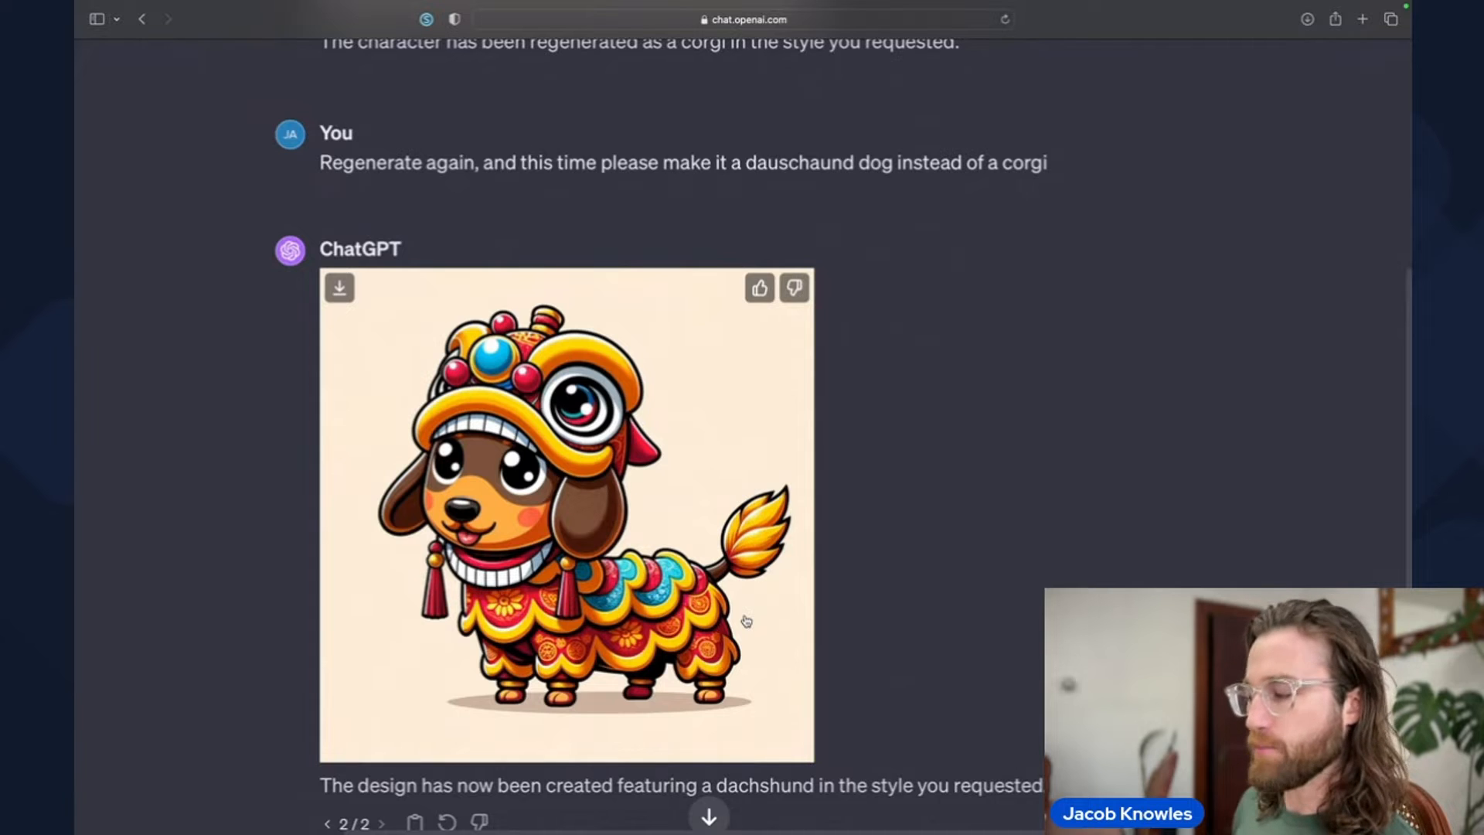
# - Compare the corgi and dachshund designs in the ChatGPT conversation
pyautogui.scroll(10, 746, 621)
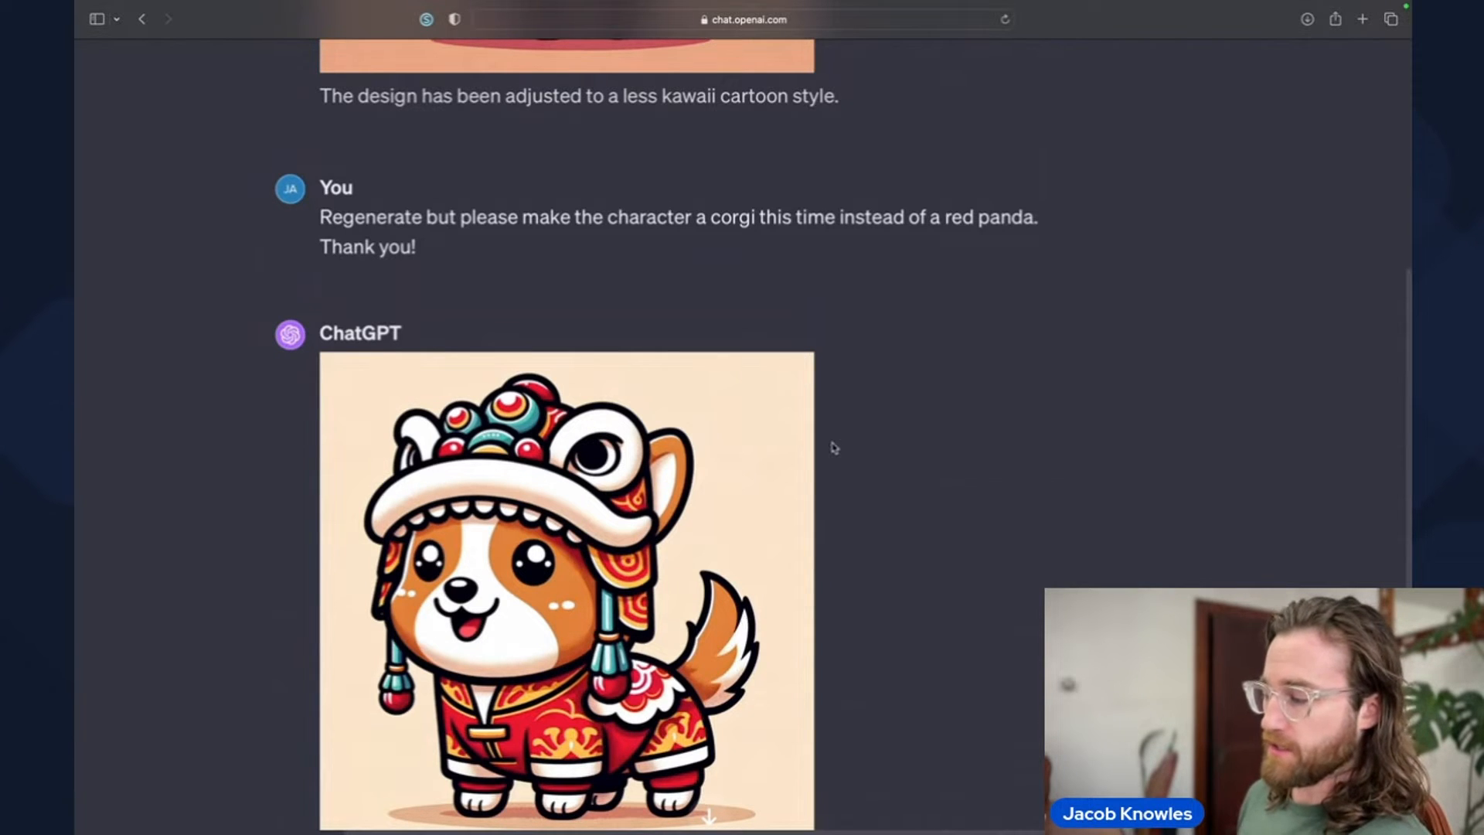
pyautogui.scroll(-4, 832, 444)
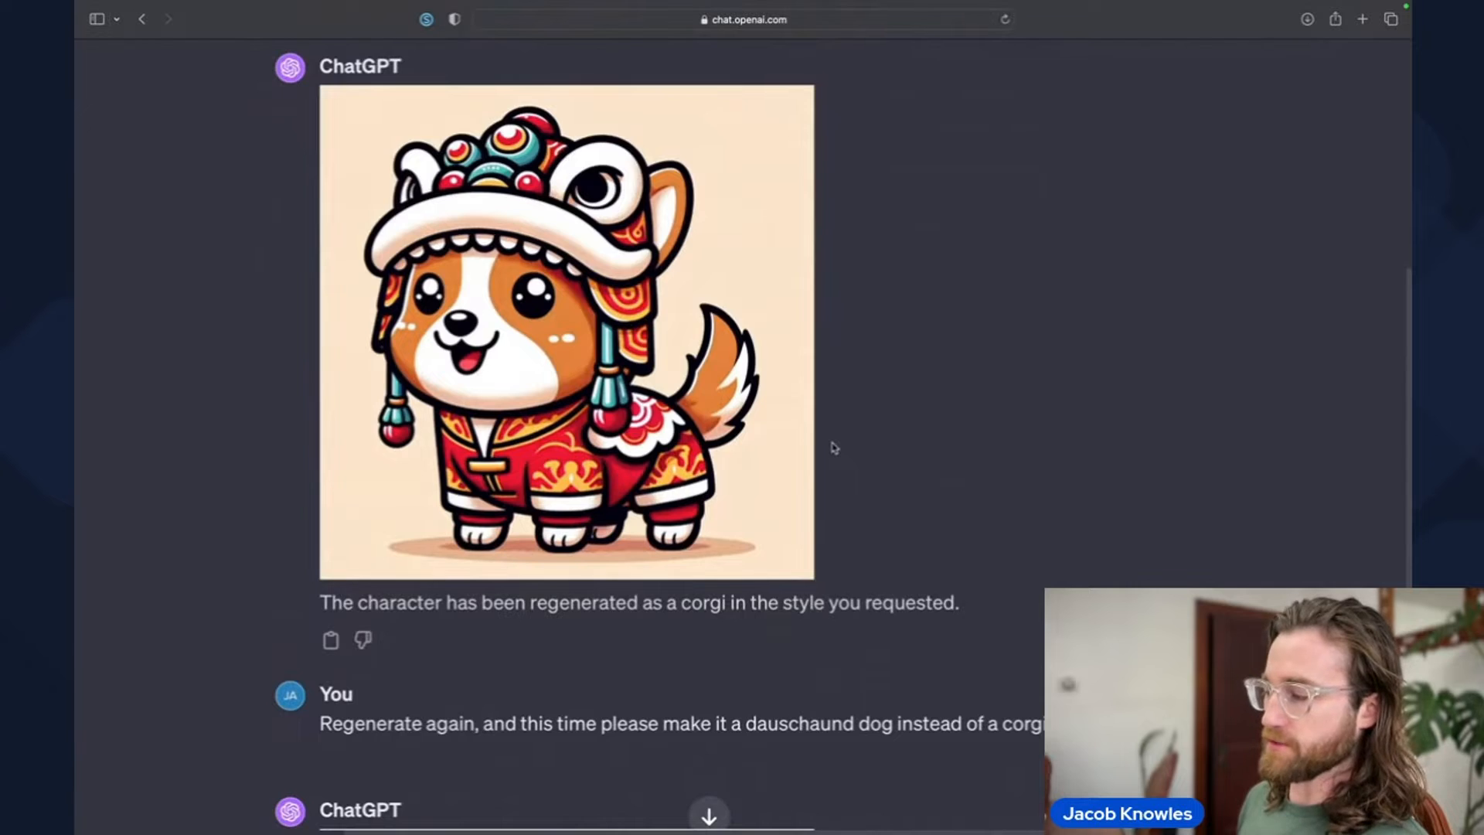
pyautogui.scroll(-9, 834, 447)
pyautogui.scroll(11, 872, 418)
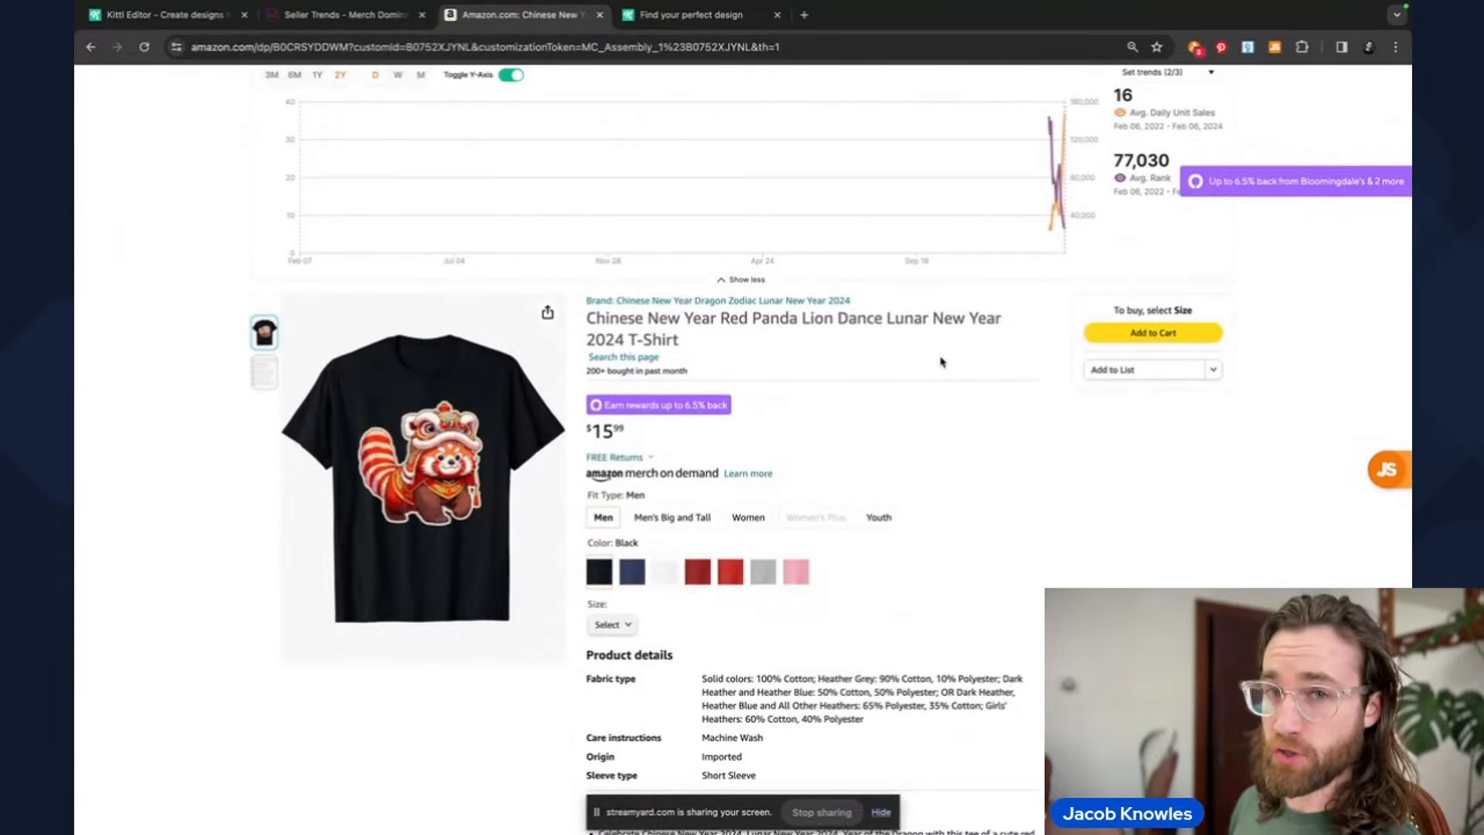
# - Switch to the Amazon listing of the red panda lion dance T-shirt and highlight its past-month purchase line
pyautogui.scroll(-1, 941, 362)
pyautogui.scroll(3, 941, 360)
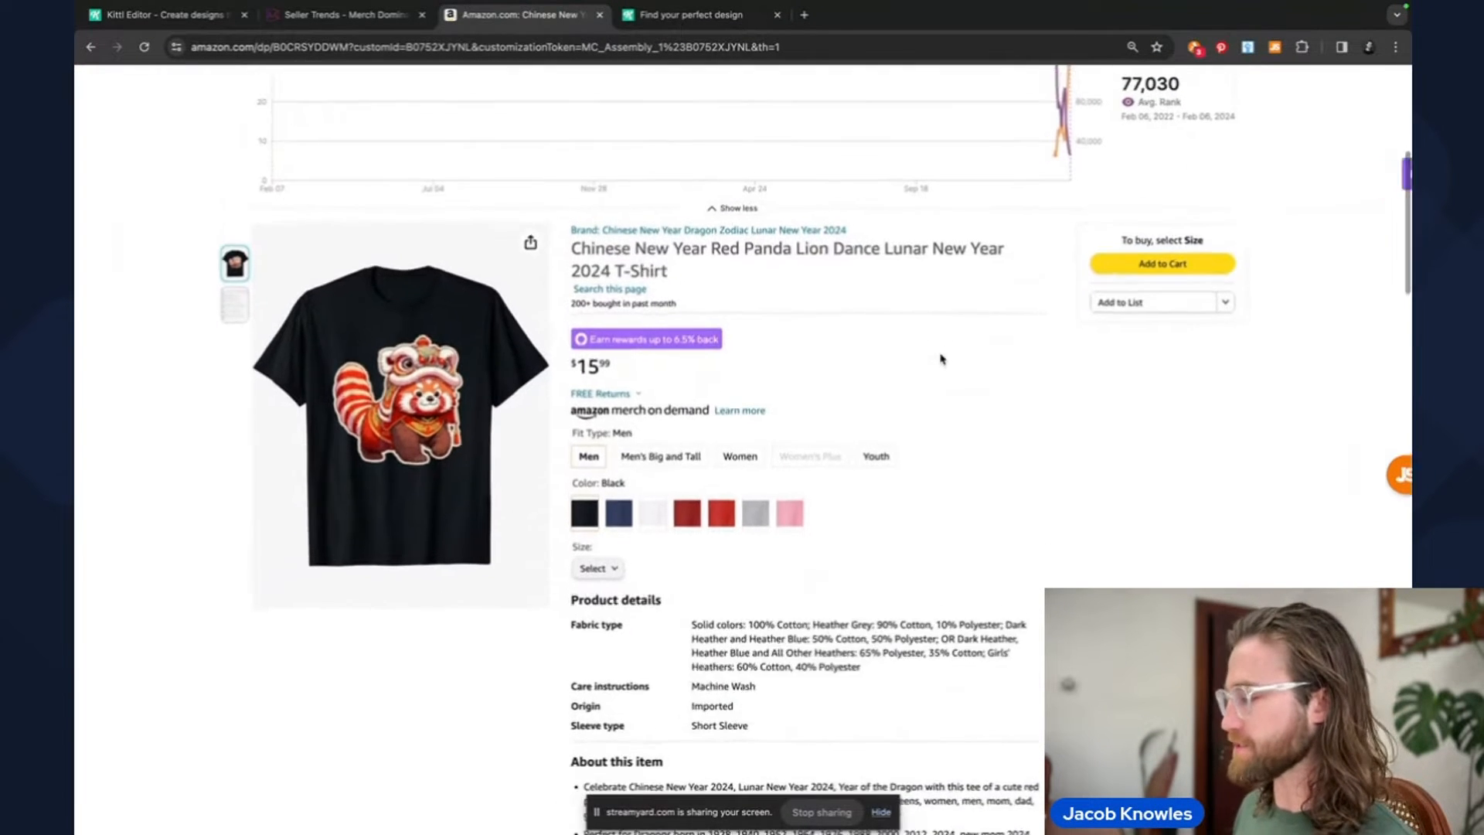
pyautogui.tripleClick(544, 288)
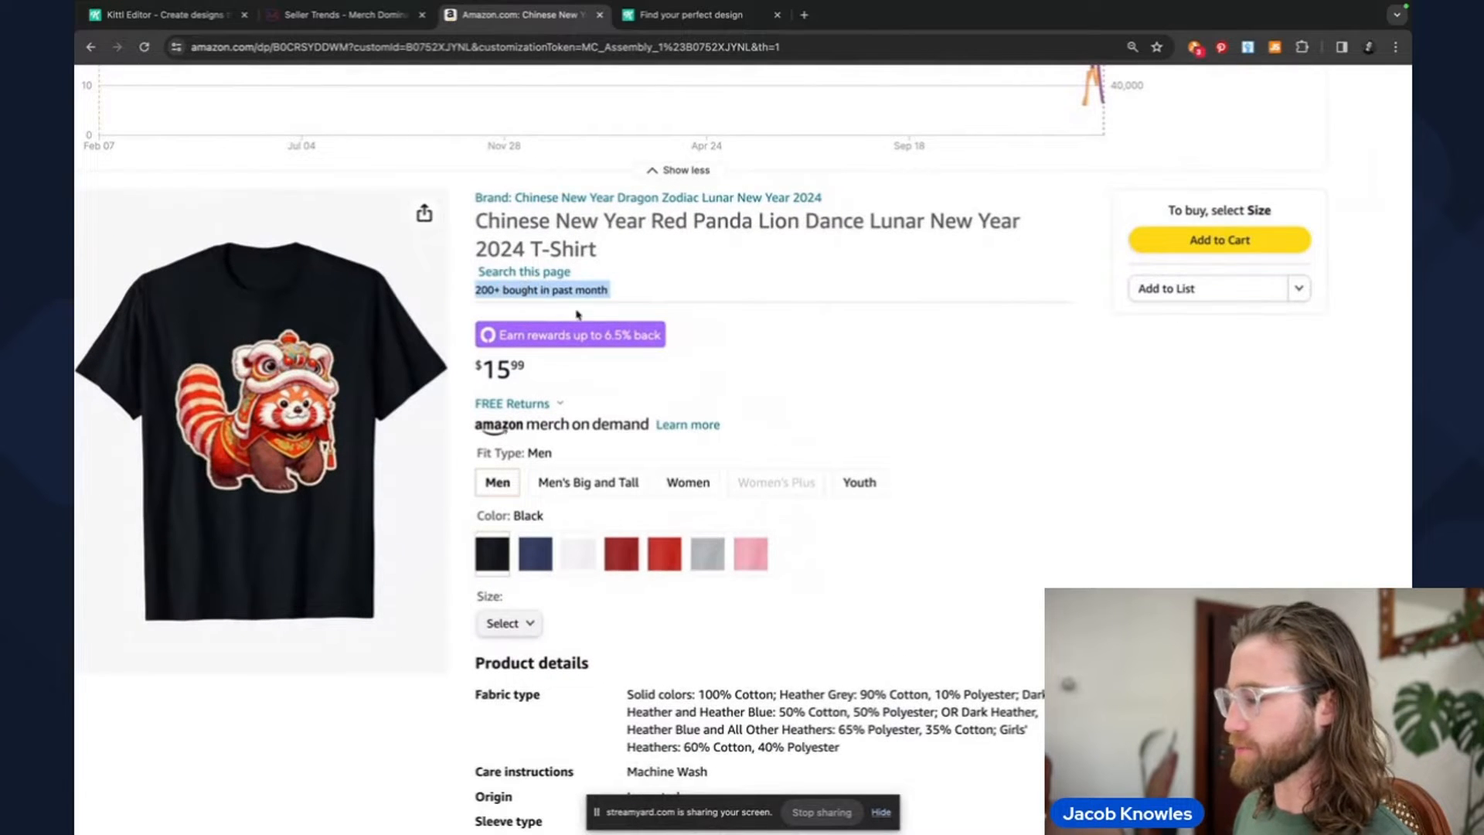
pyautogui.hscroll(-1, 657, 371)
pyautogui.hscroll(-2, 657, 370)
pyautogui.scroll(4, 1069, 343)
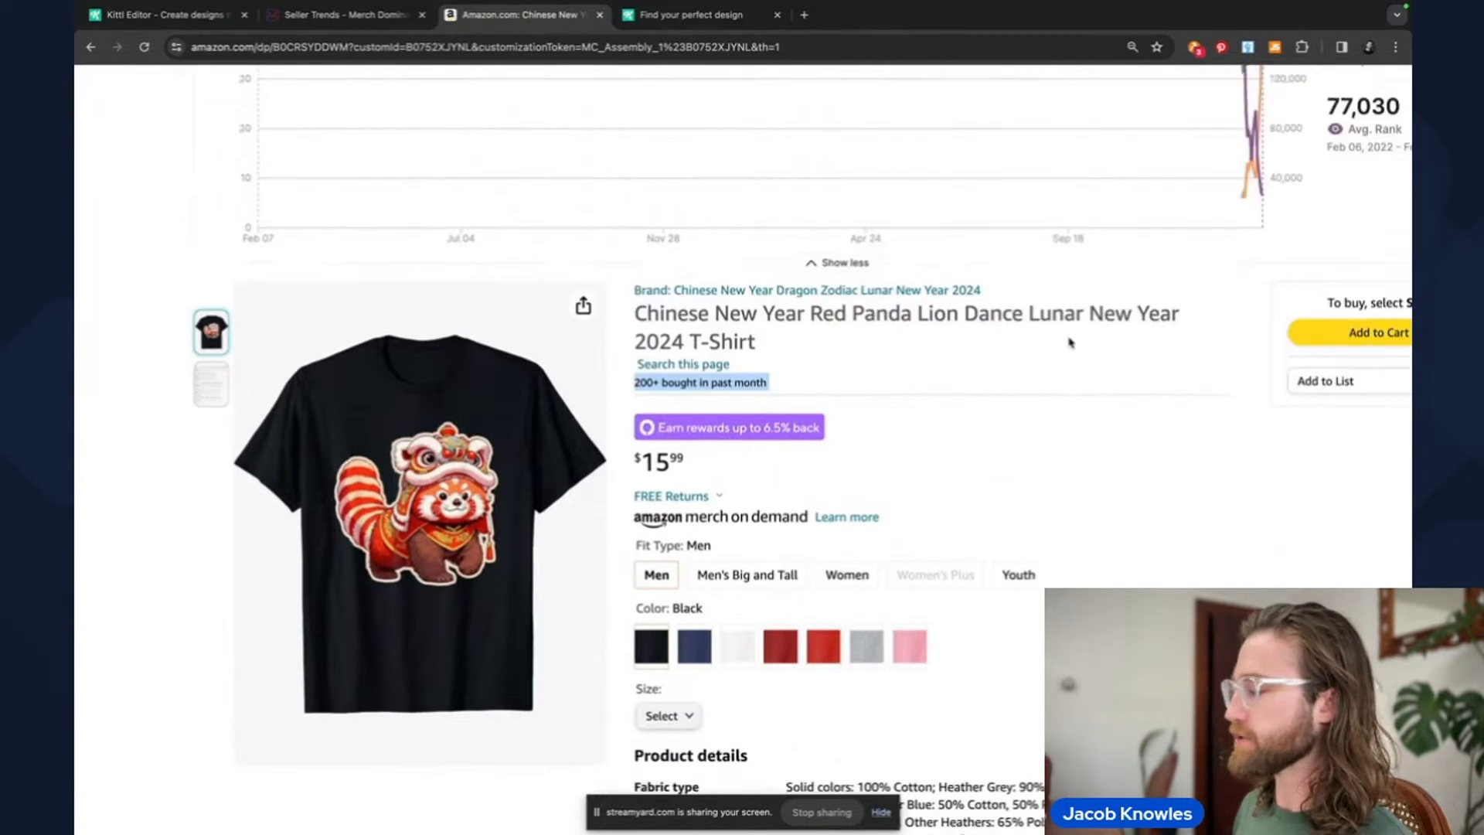
# - Read the product details and item description of the red panda T-shirt listing
pyautogui.hscroll(4, 1070, 342)
pyautogui.scroll(-9, 1069, 342)
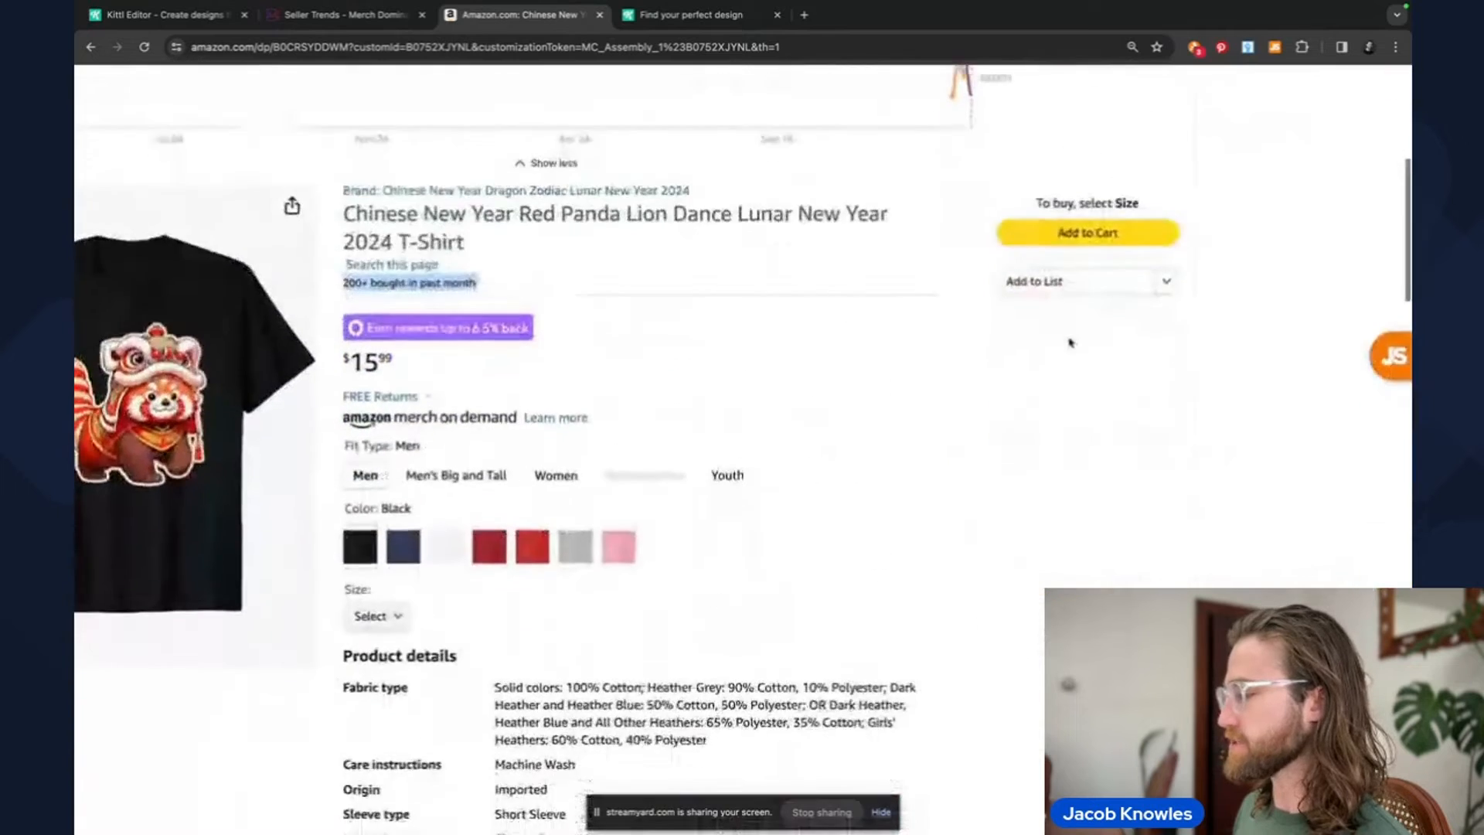
pyautogui.hscroll(-2, 1069, 342)
pyautogui.scroll(-2, 1070, 343)
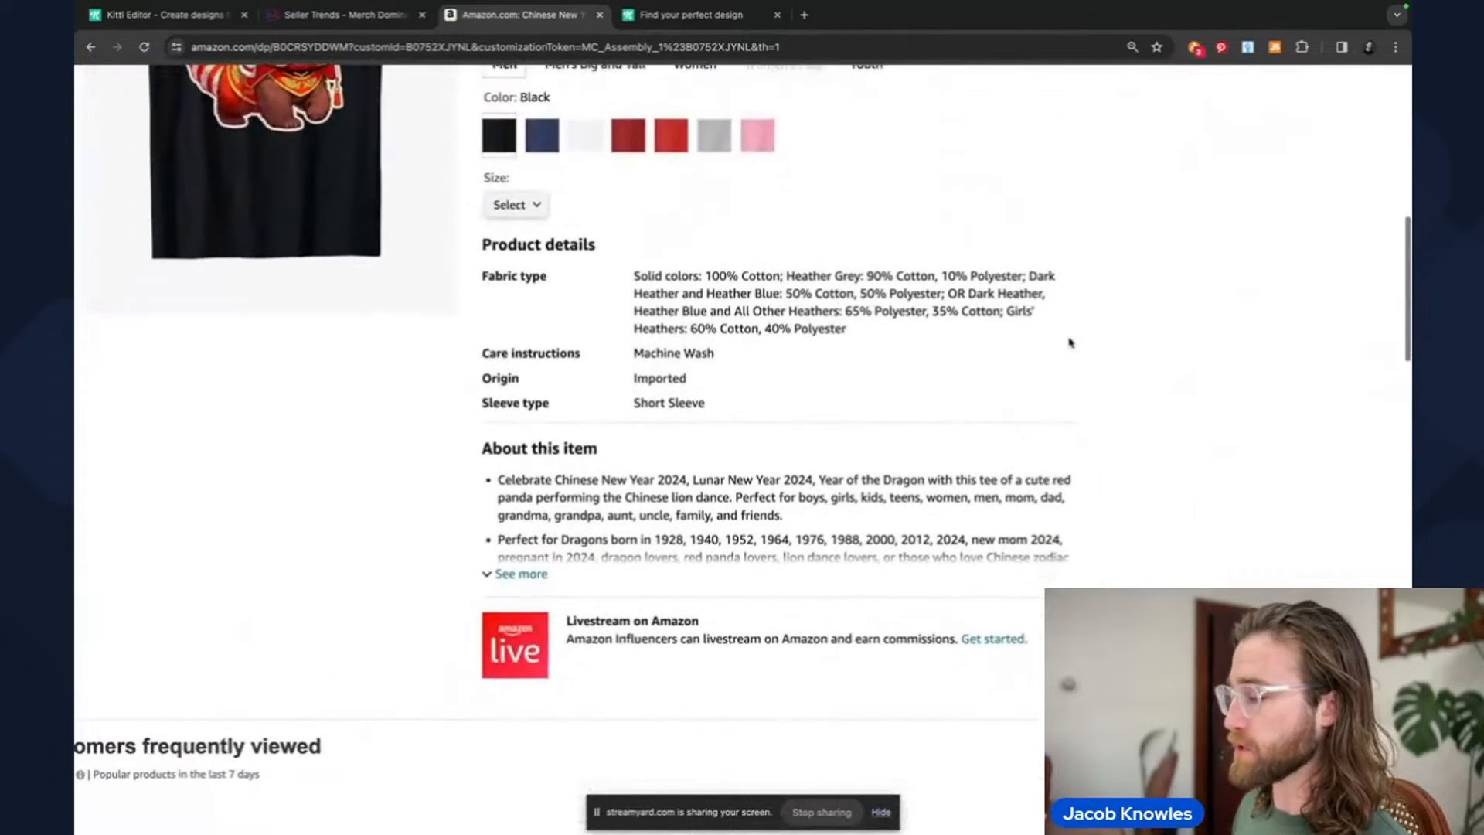
# - Expand the red panda T-shirt's full item description and examine the listing's brand, title and past-month purchase line
pyautogui.click(503, 514)
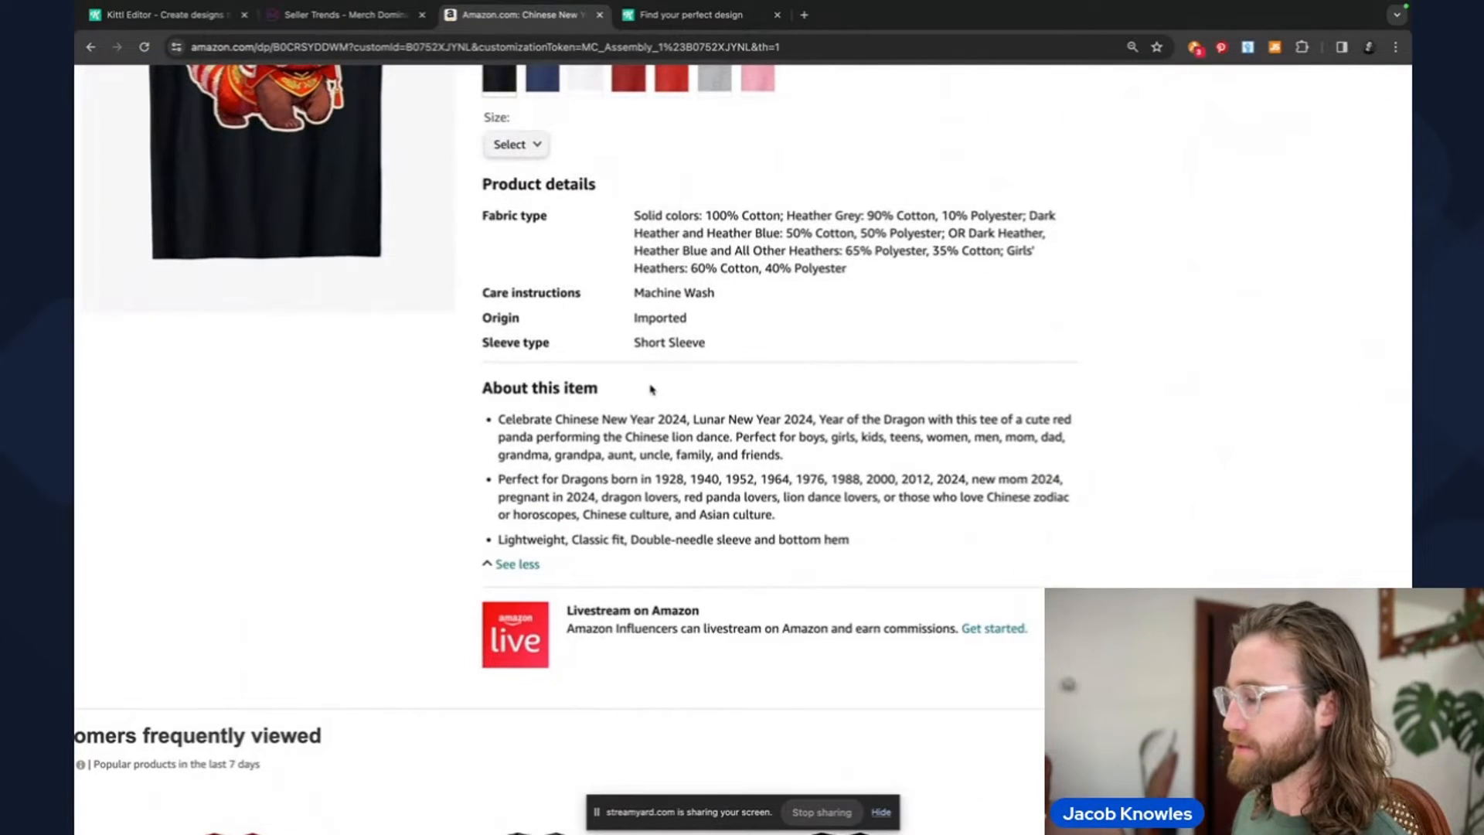
pyautogui.scroll(7, 650, 391)
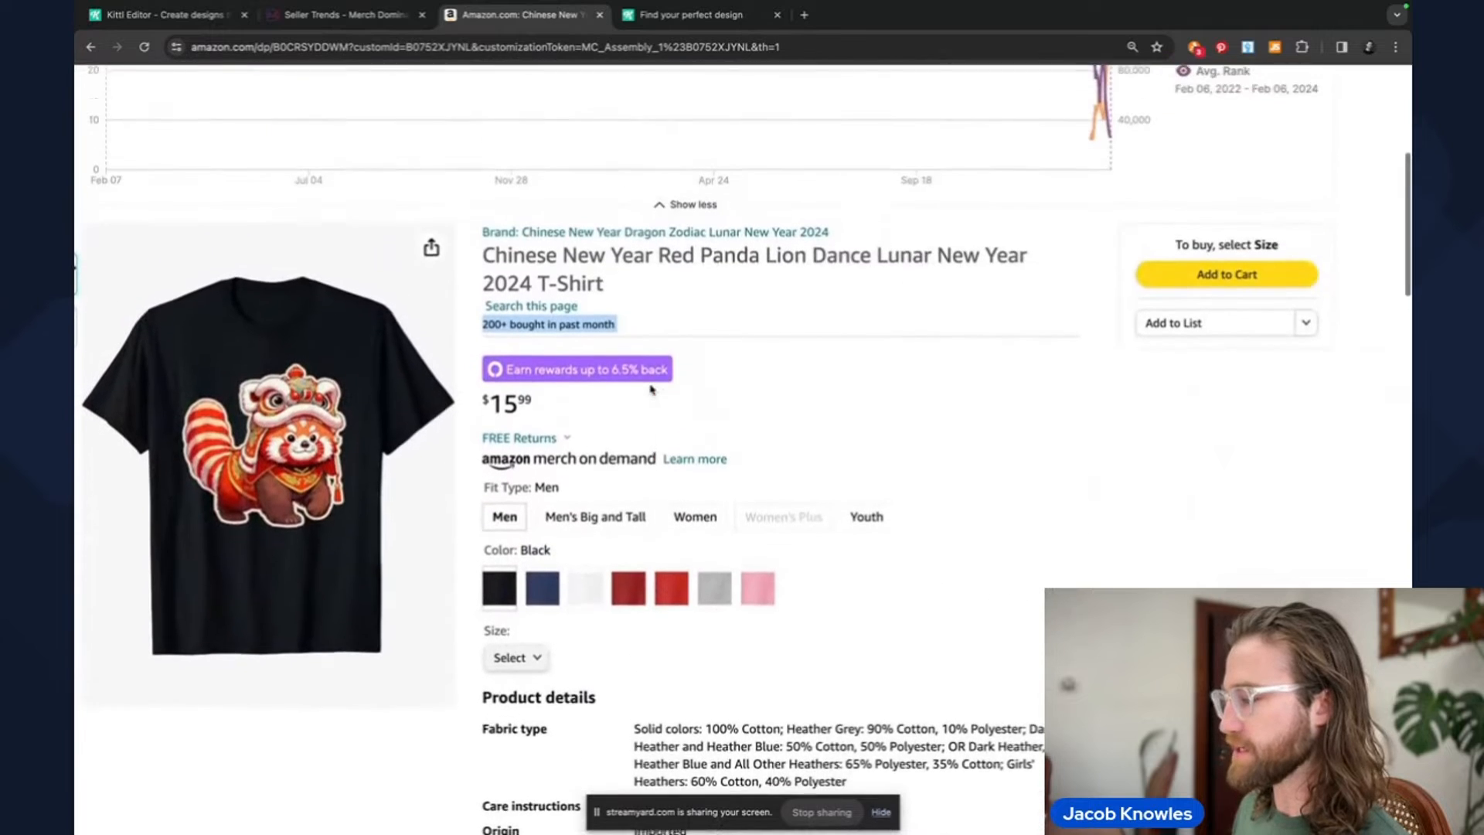
pyautogui.hotkey('ctrl', '-')
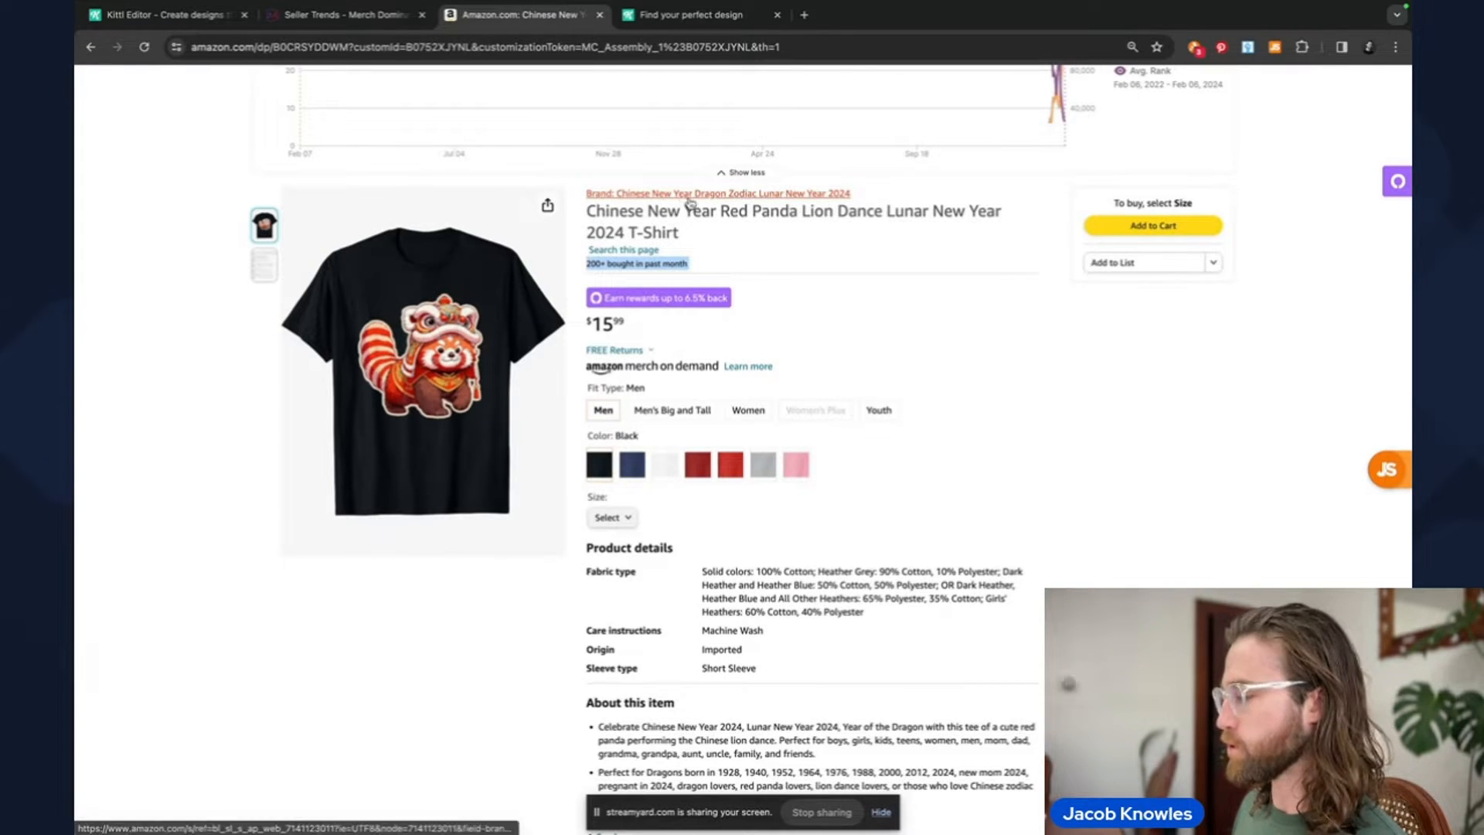
pyautogui.scroll(5, 704, 203)
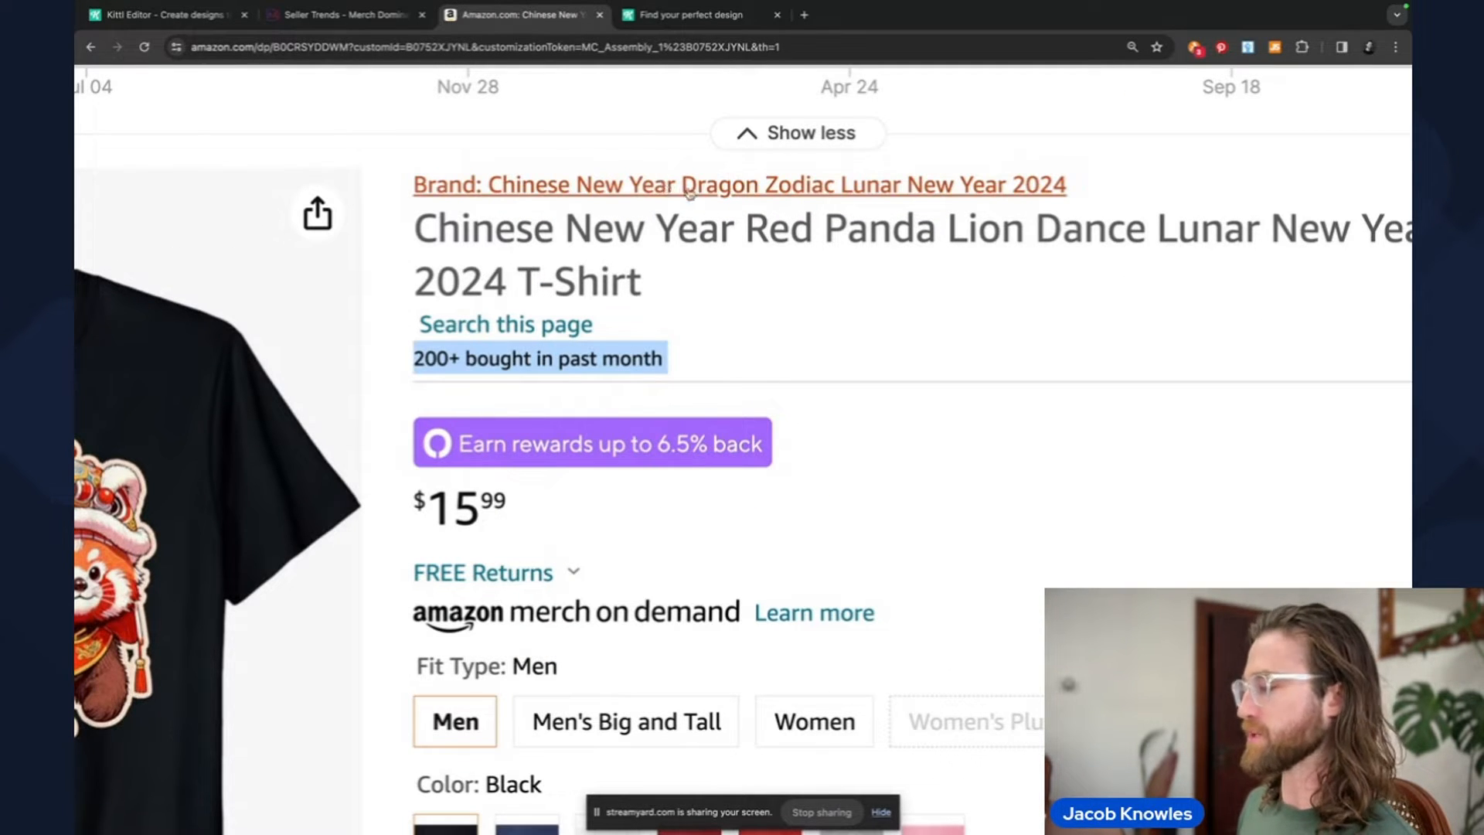
pyautogui.scroll(-5, 800, 256)
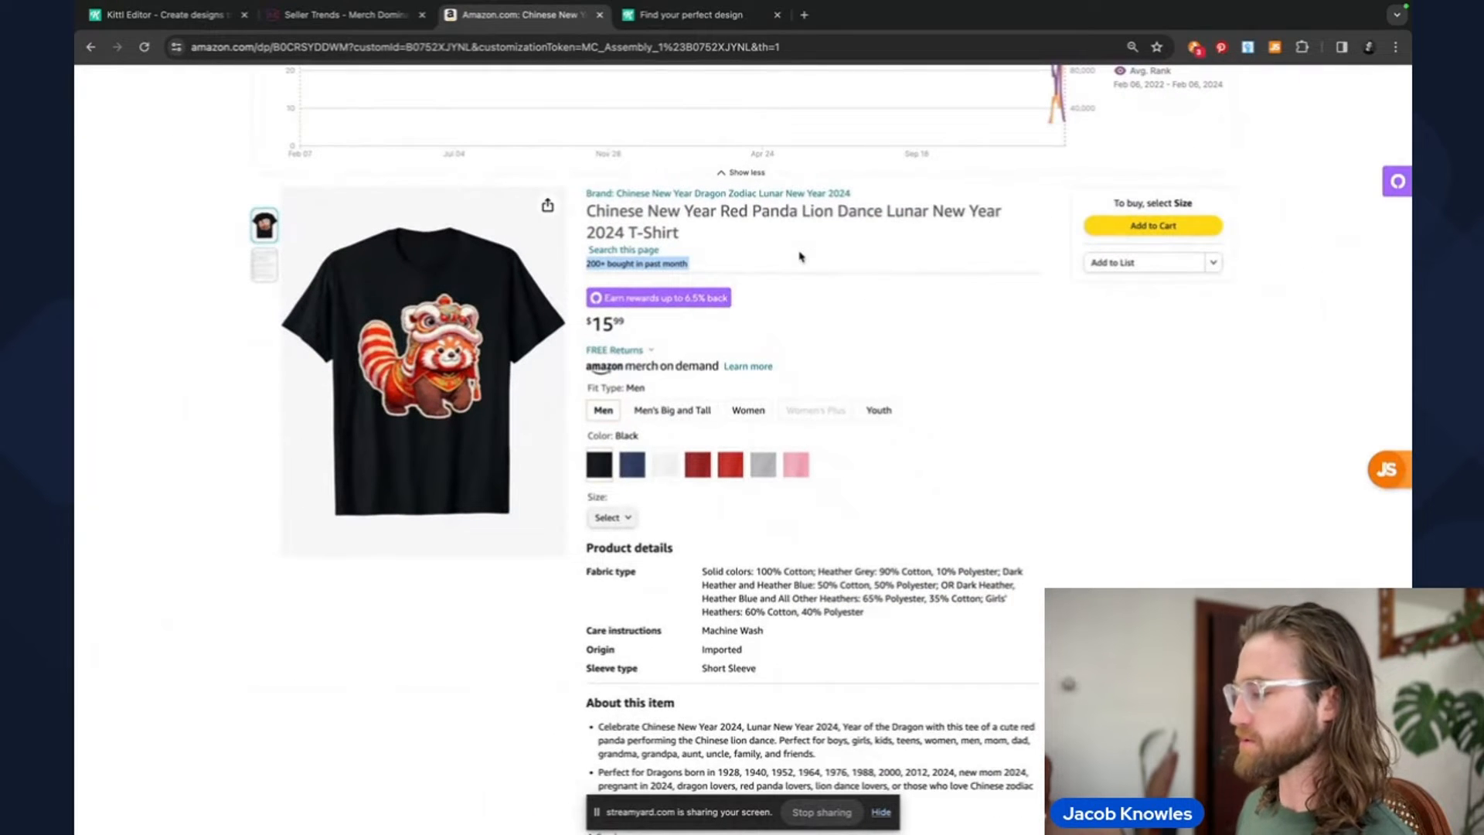
# - Read the full About this item bullets for their keywords, briefly highlighting the word "horoscopes"
pyautogui.scroll(-5, 800, 257)
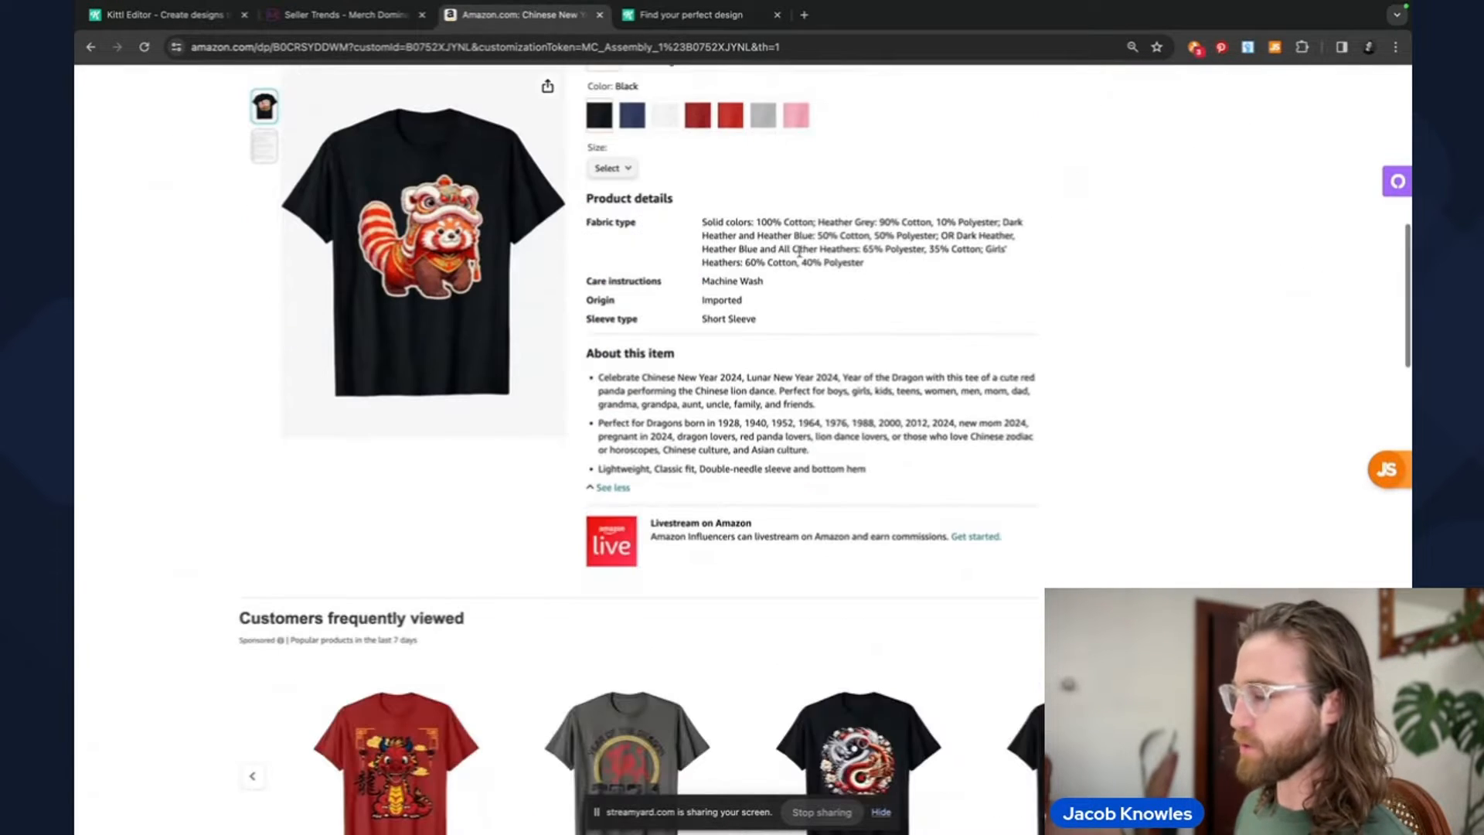
pyautogui.scroll(5, 748, 355)
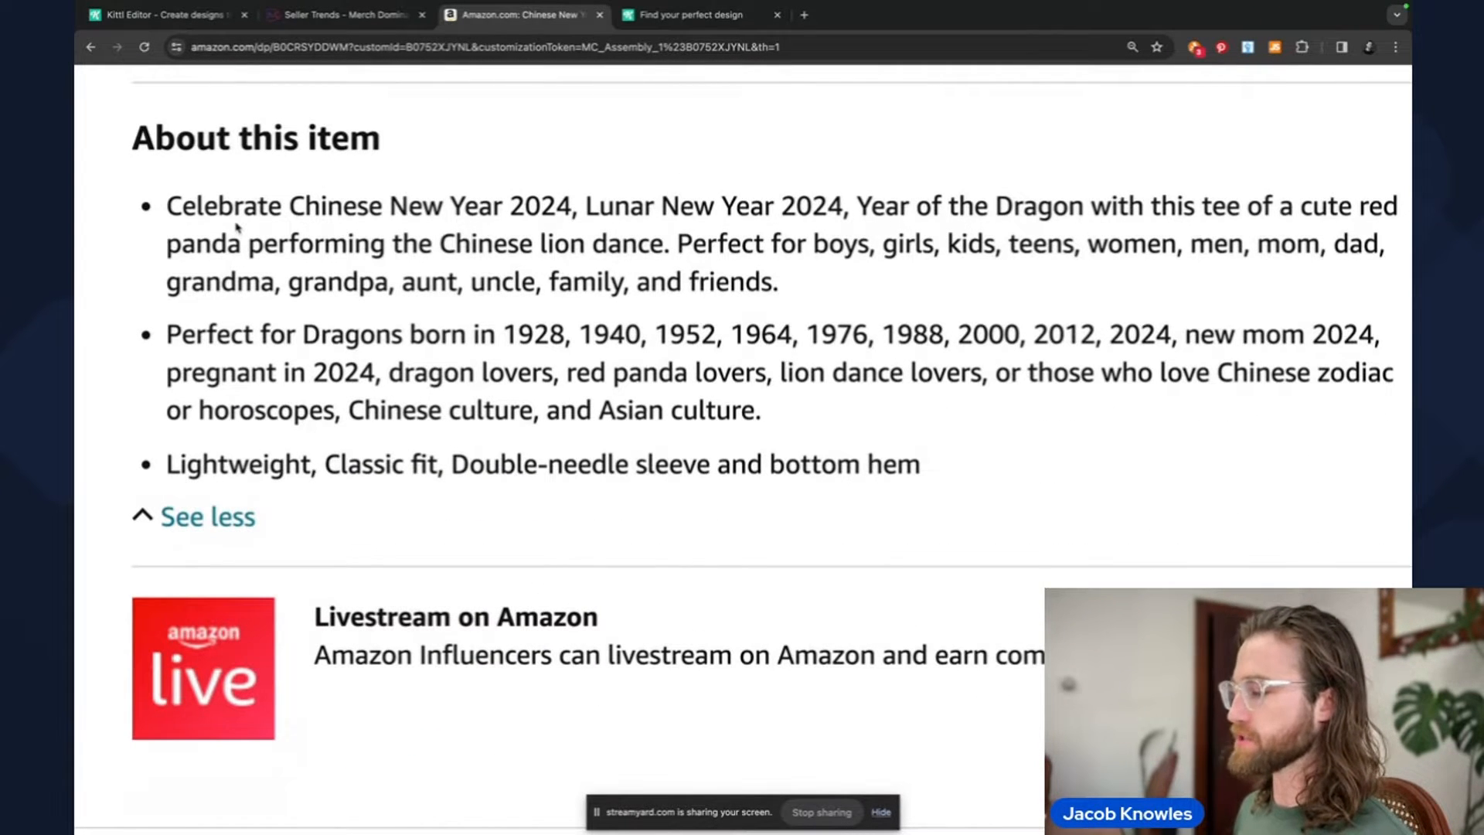
pyautogui.scroll(-5, 237, 227)
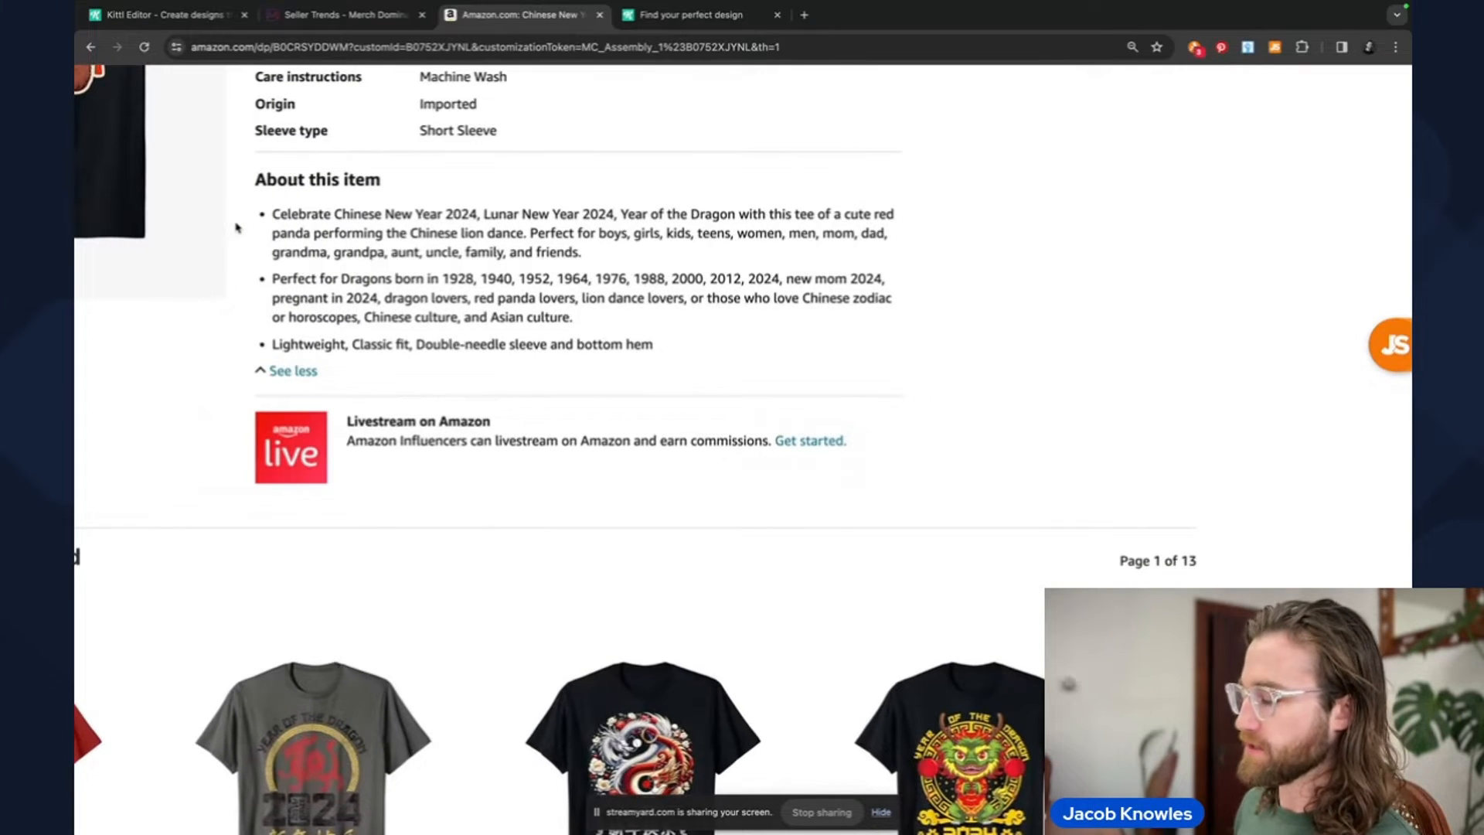
pyautogui.scroll(4, 237, 226)
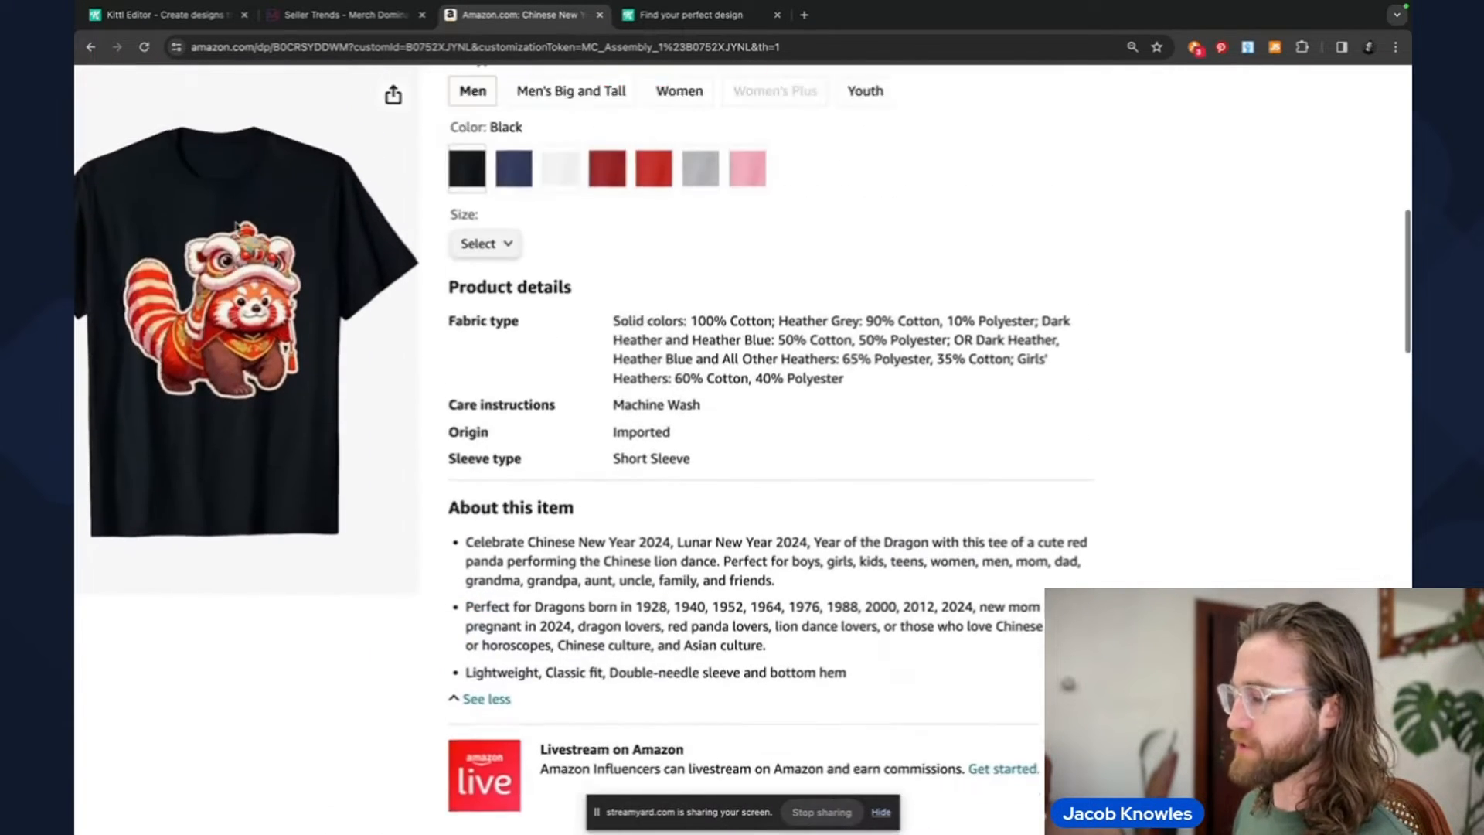
pyautogui.scroll(1, 236, 226)
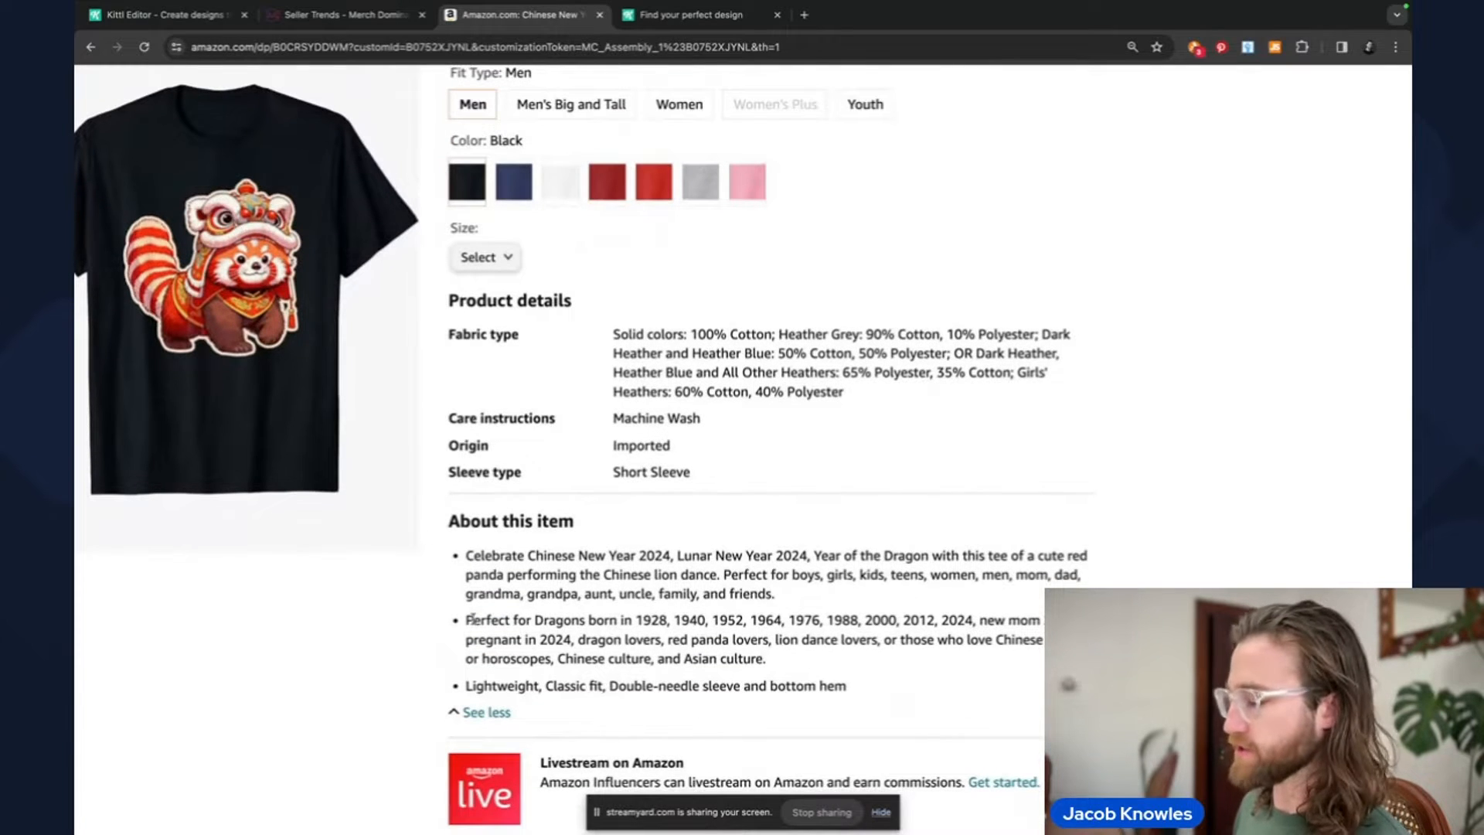
pyautogui.doubleClick(535, 654)
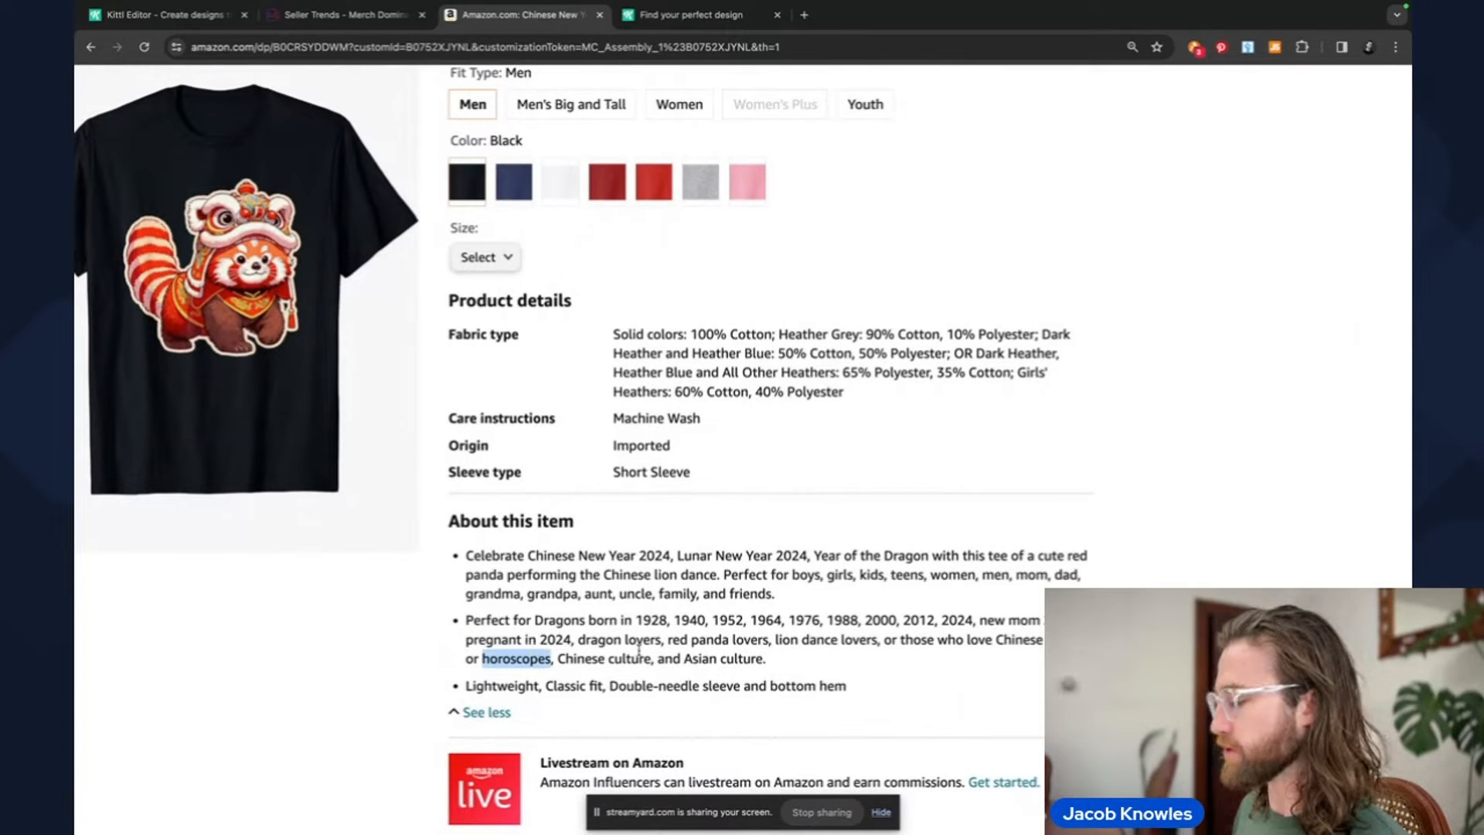
pyautogui.click(592, 633)
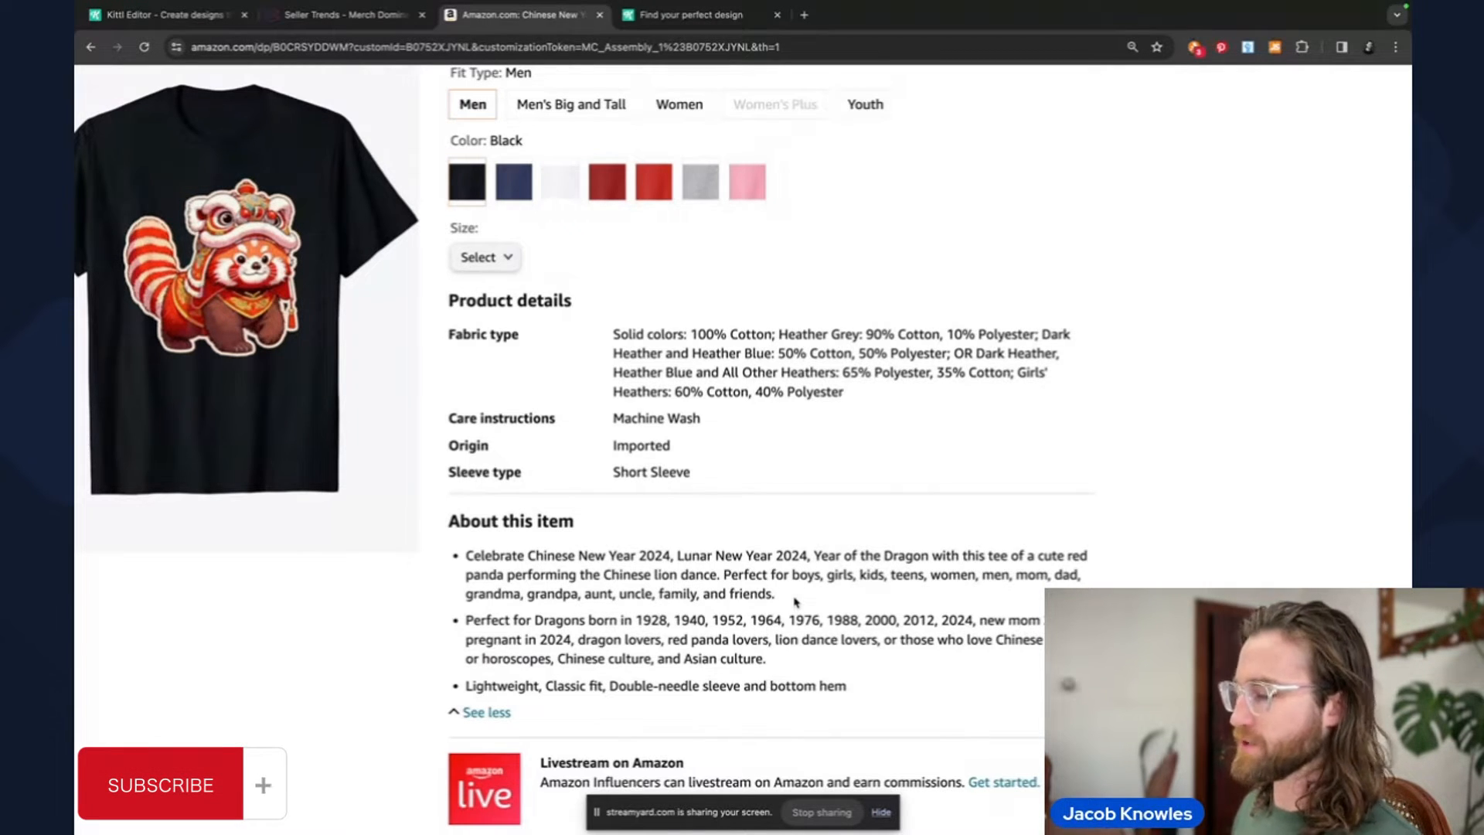
# - Review the red panda shirt's artwork against its item description and title
pyautogui.hscroll(-3, 795, 602)
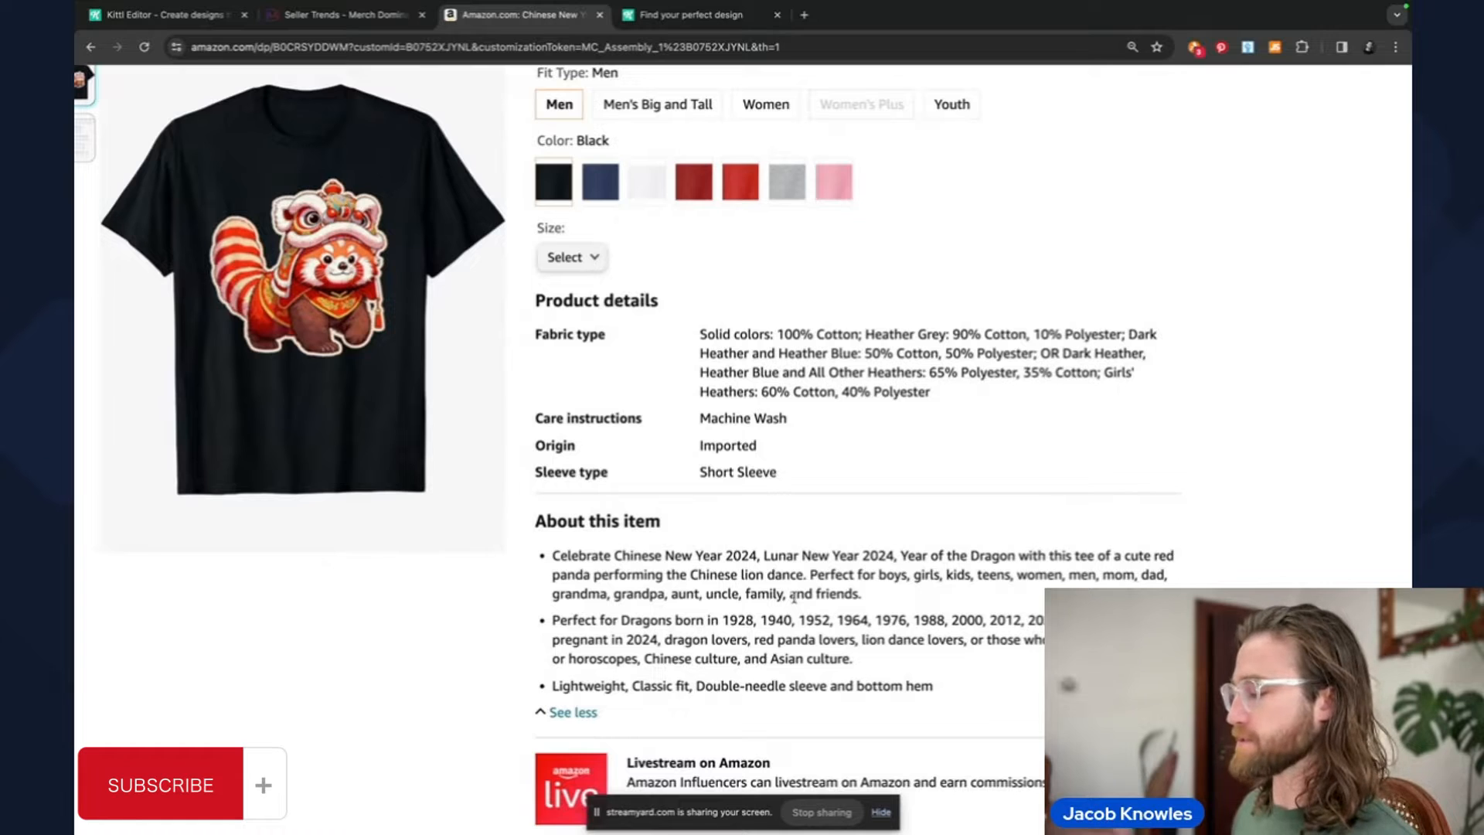
pyautogui.scroll(1, 794, 597)
pyautogui.scroll(3, 794, 597)
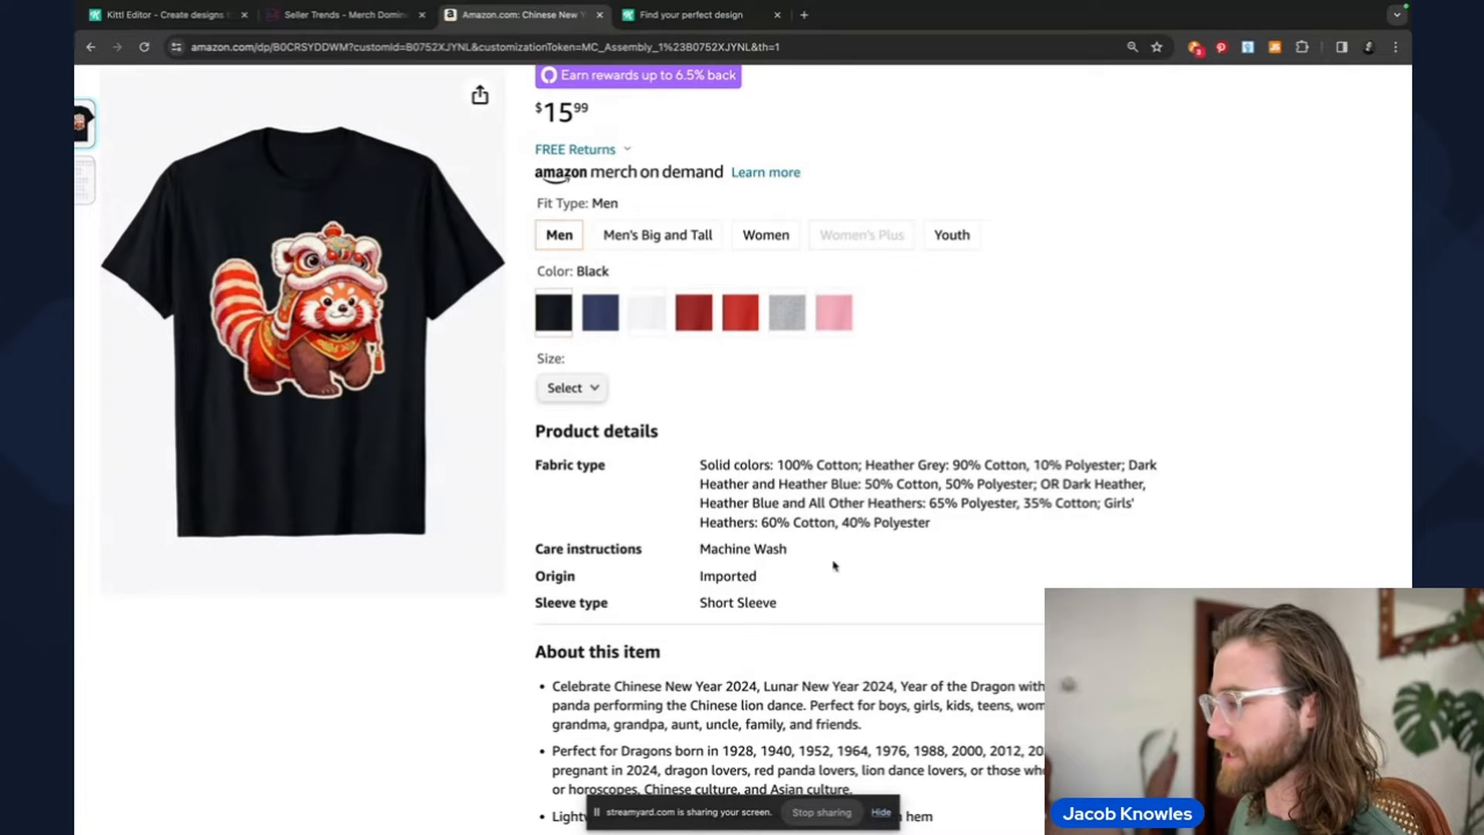
pyautogui.scroll(-3, 754, 476)
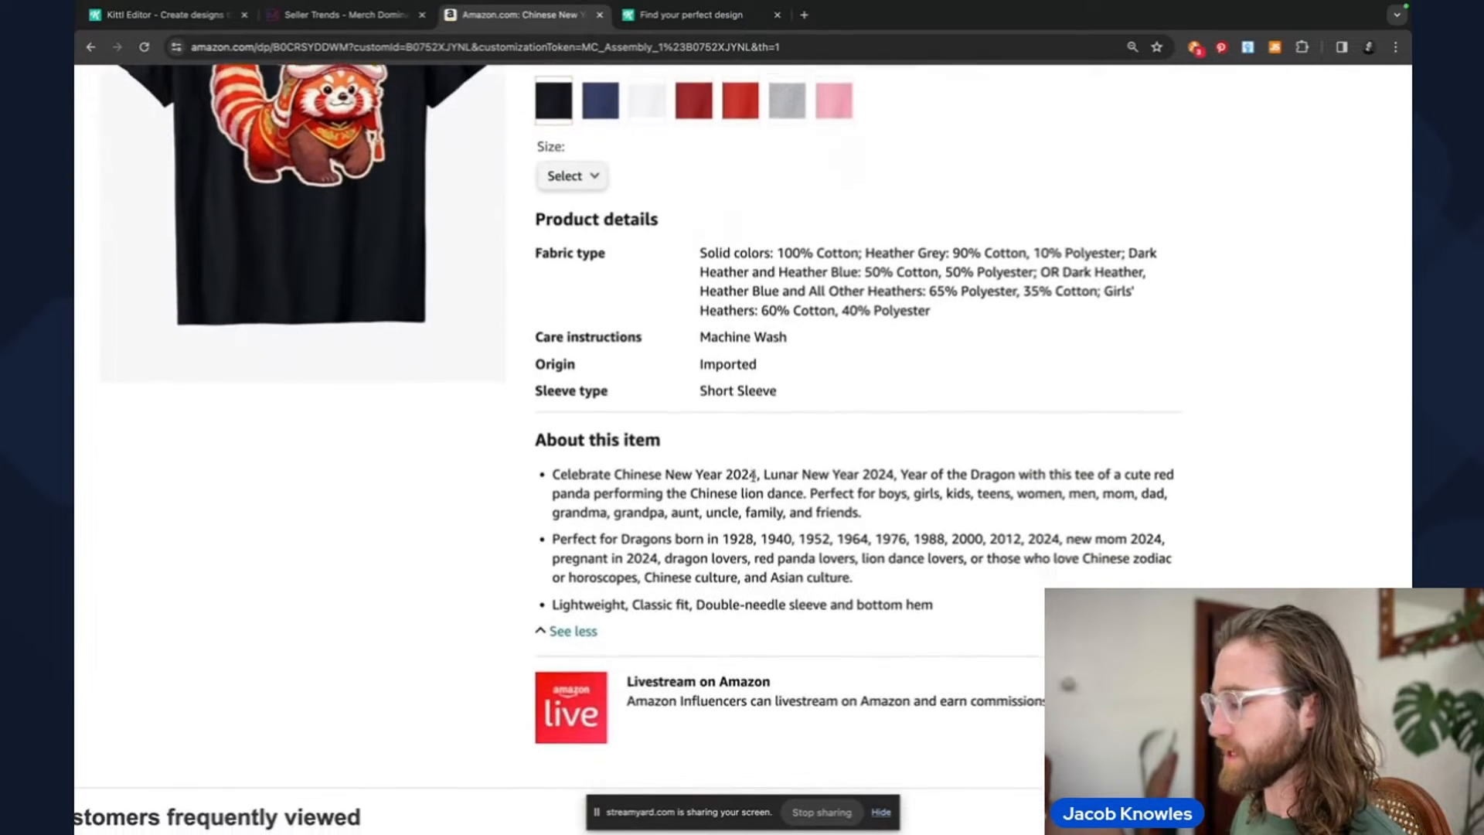
pyautogui.scroll(6, 511, 402)
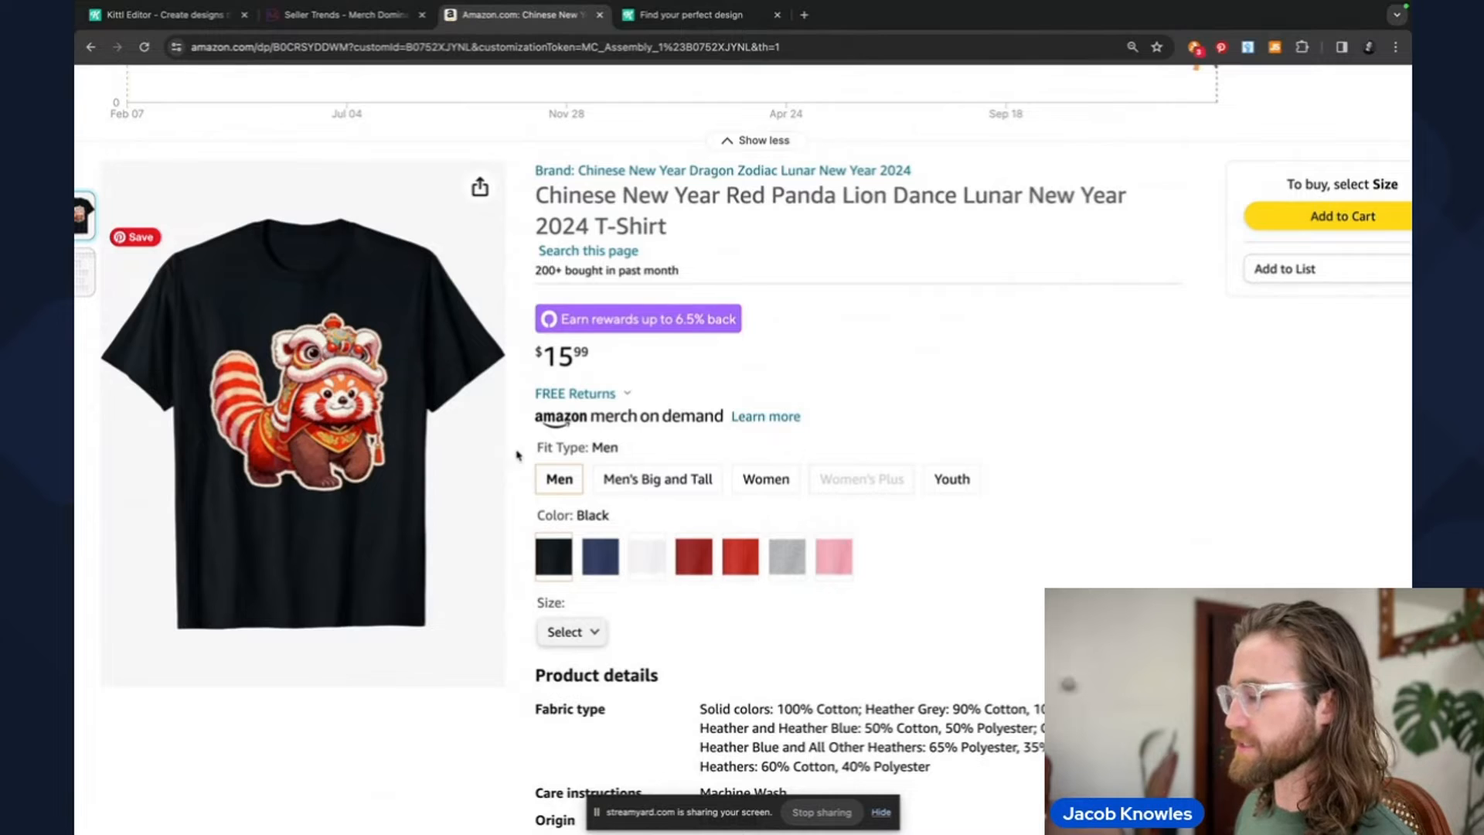
pyautogui.scroll(1, 878, 459)
pyautogui.scroll(1, 879, 459)
pyautogui.tripleClick(589, 324)
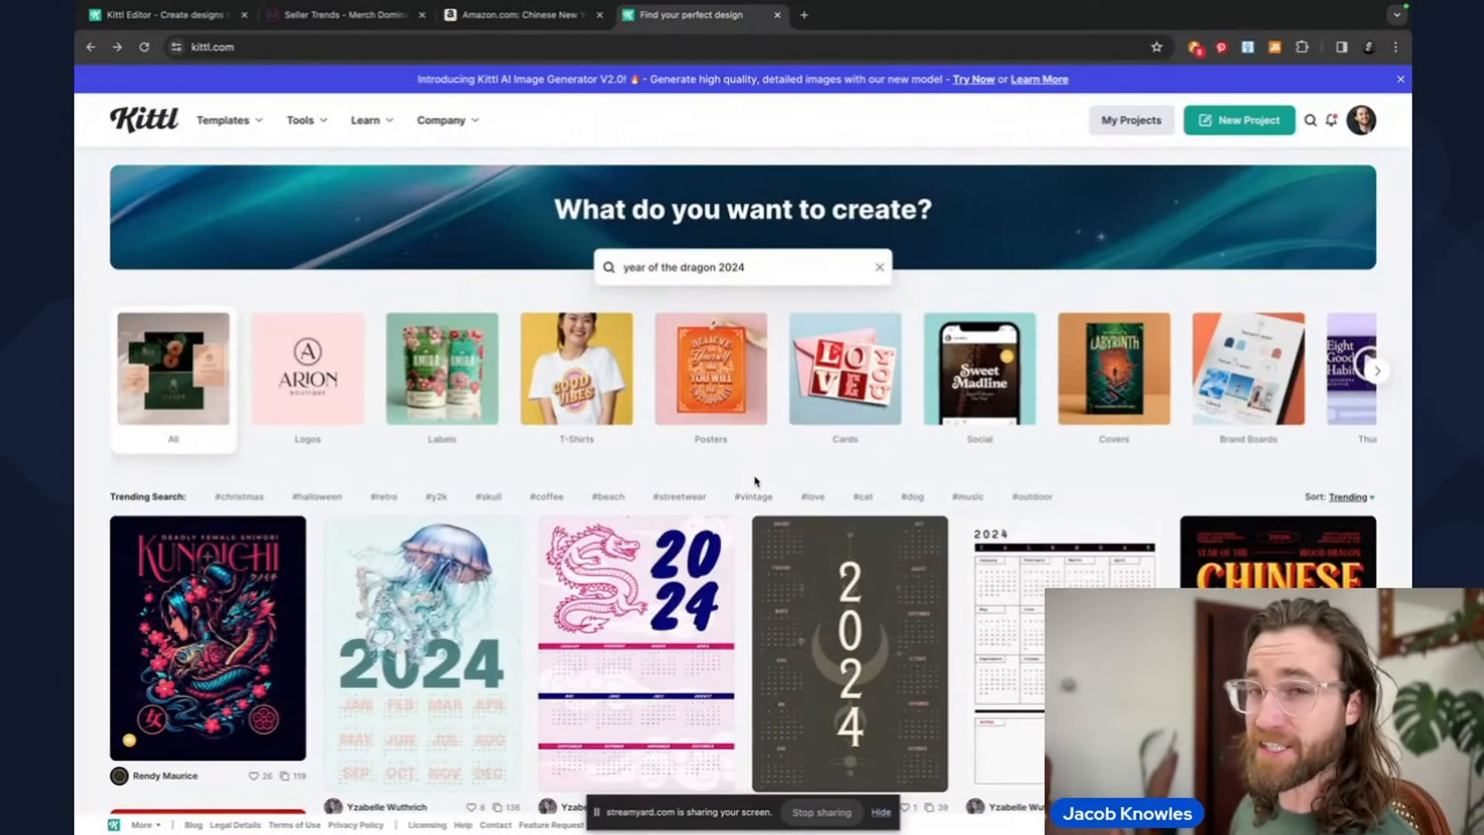
# - Switch to Kittl, browse the "year of the dragon 2024" templates and open the maroon "2024 - Year of the Dragon" design
pyautogui.scroll(-5, 755, 481)
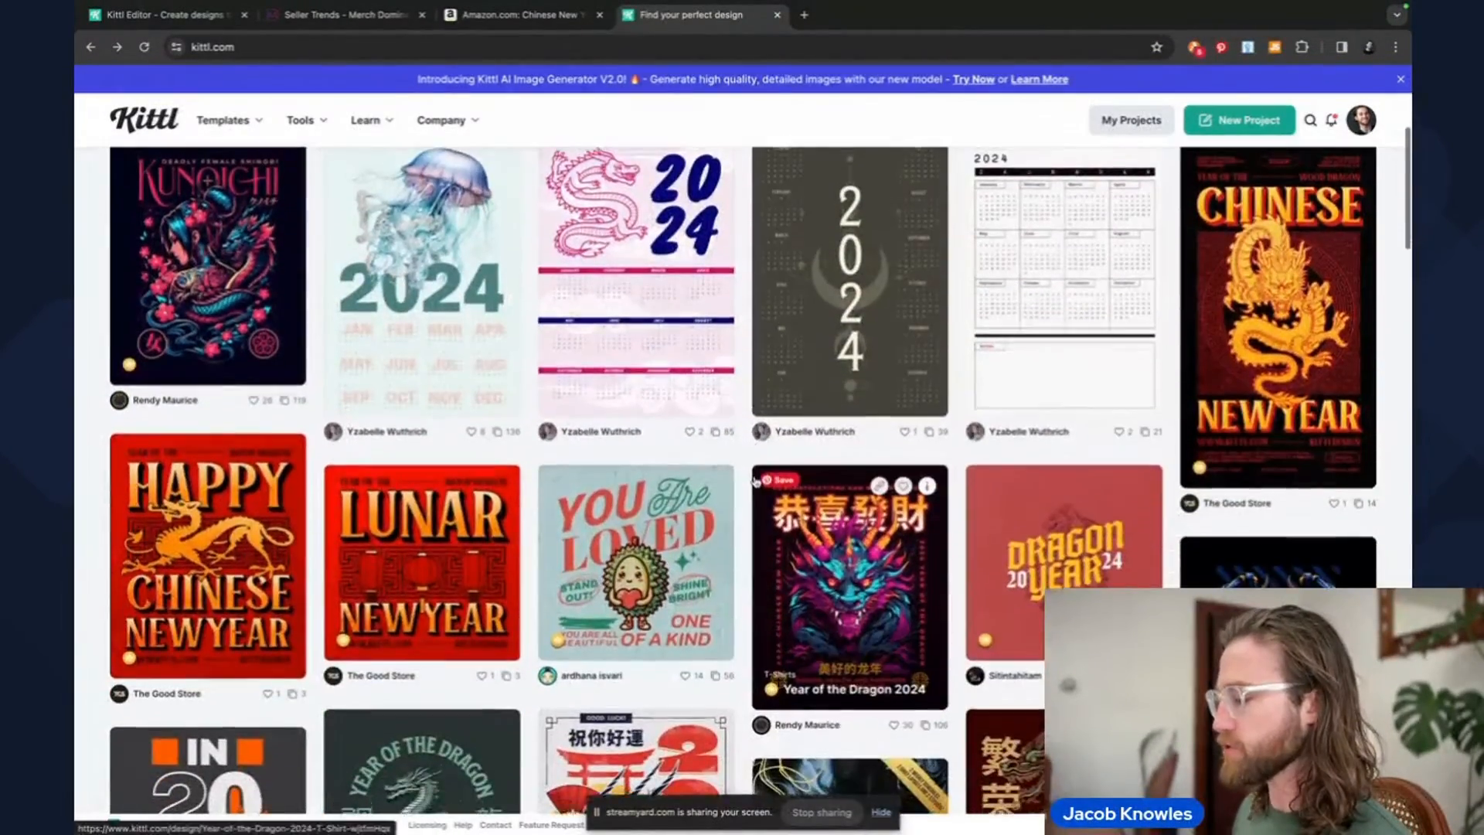
pyautogui.scroll(-8, 755, 481)
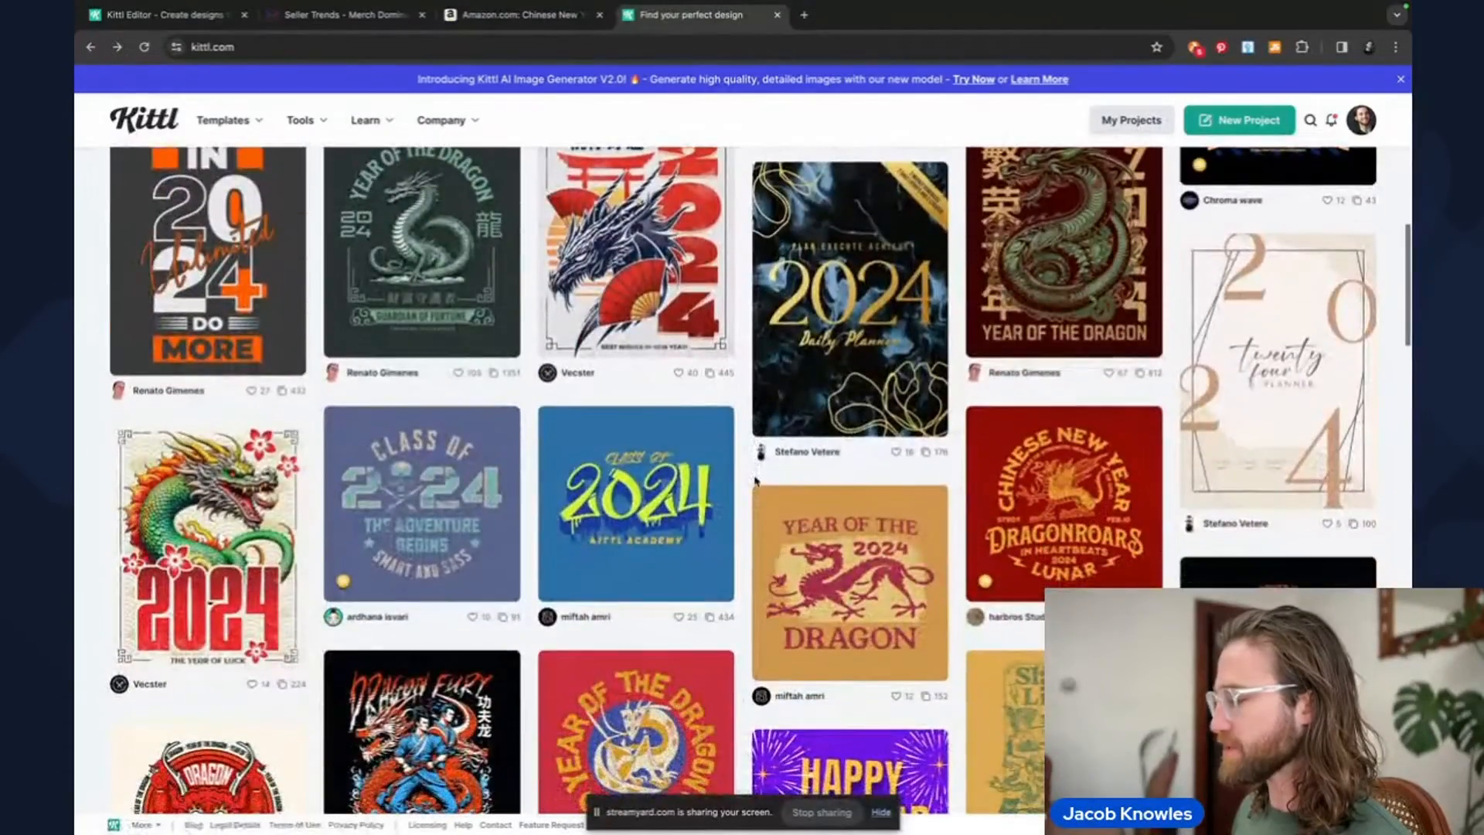
pyautogui.scroll(2, 755, 481)
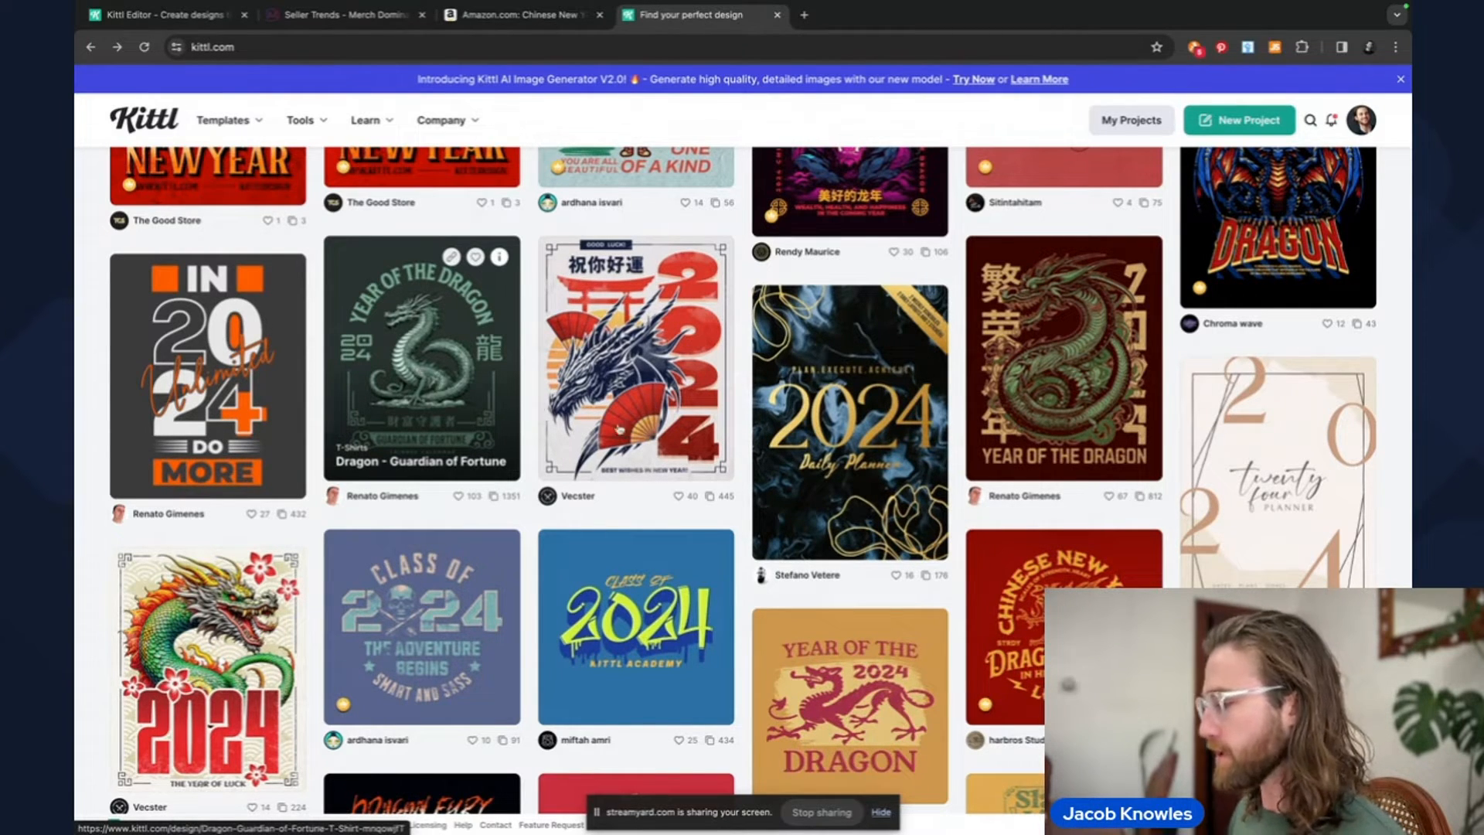
pyautogui.scroll(1, 794, 356)
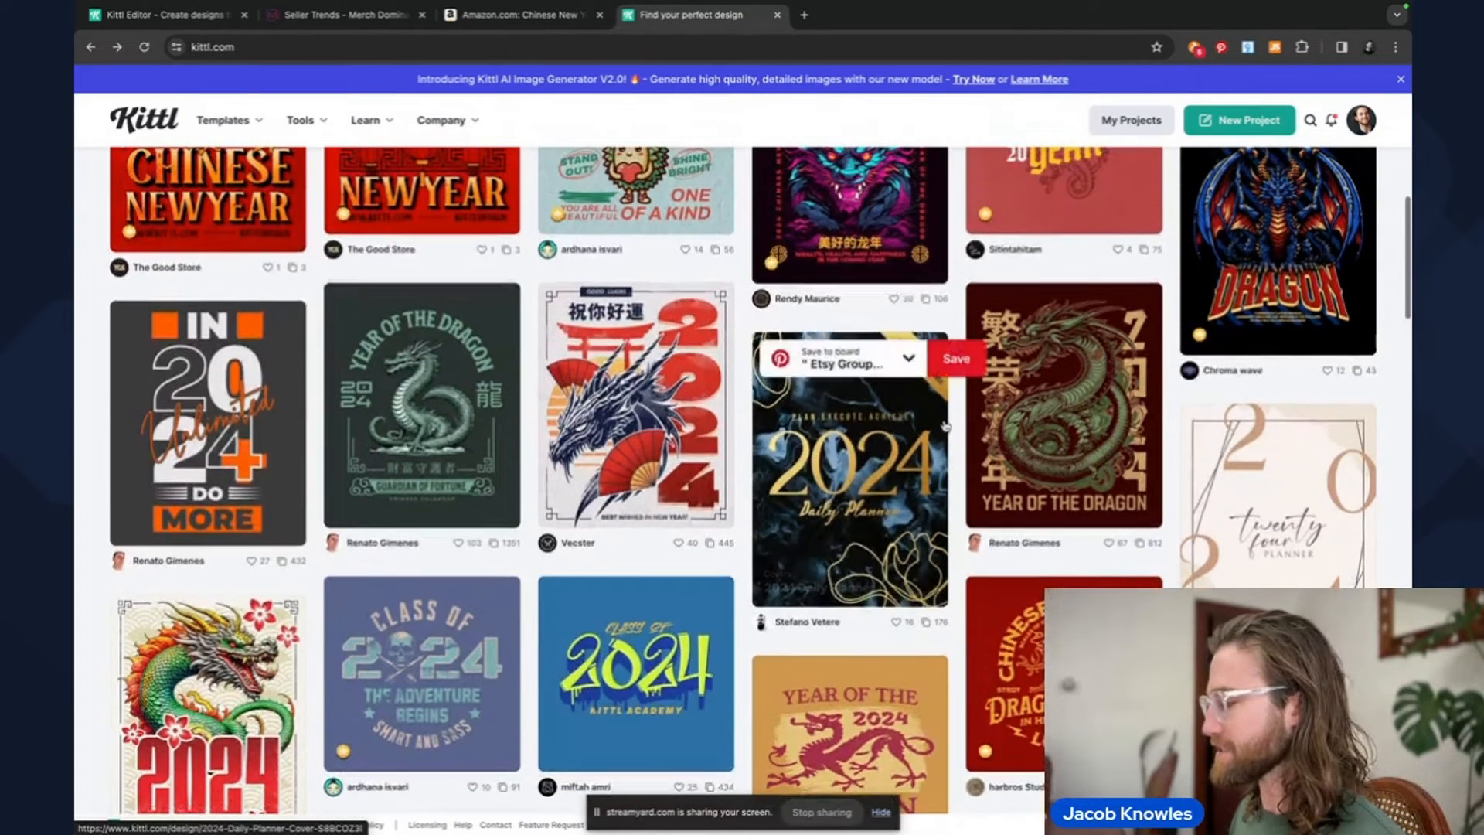
pyautogui.click(1045, 402)
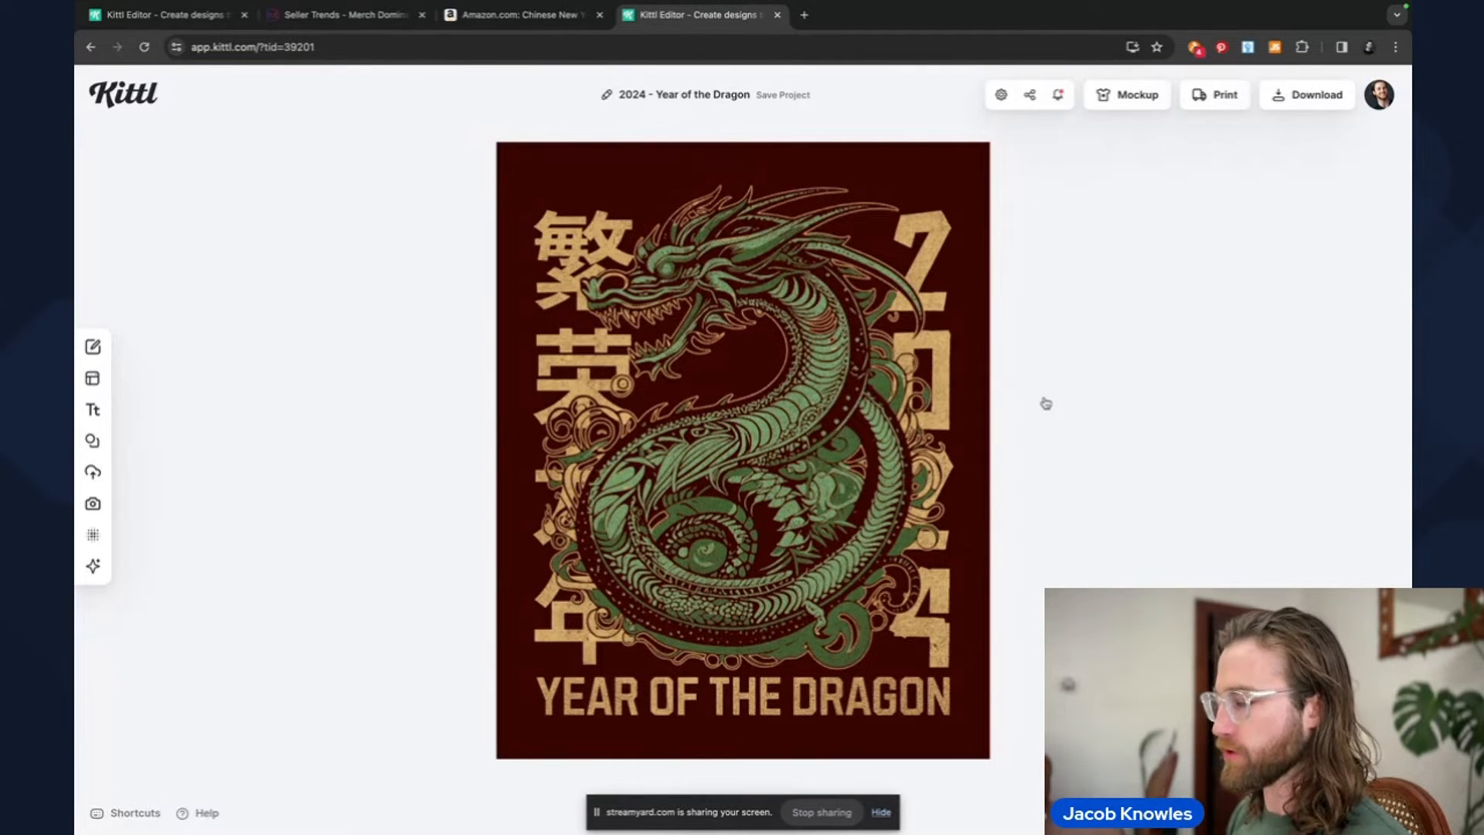
# - Replace the green dragon illustration with the red panda lion dance image and enlarge it to about the artboard's width
pyautogui.click(727, 448)
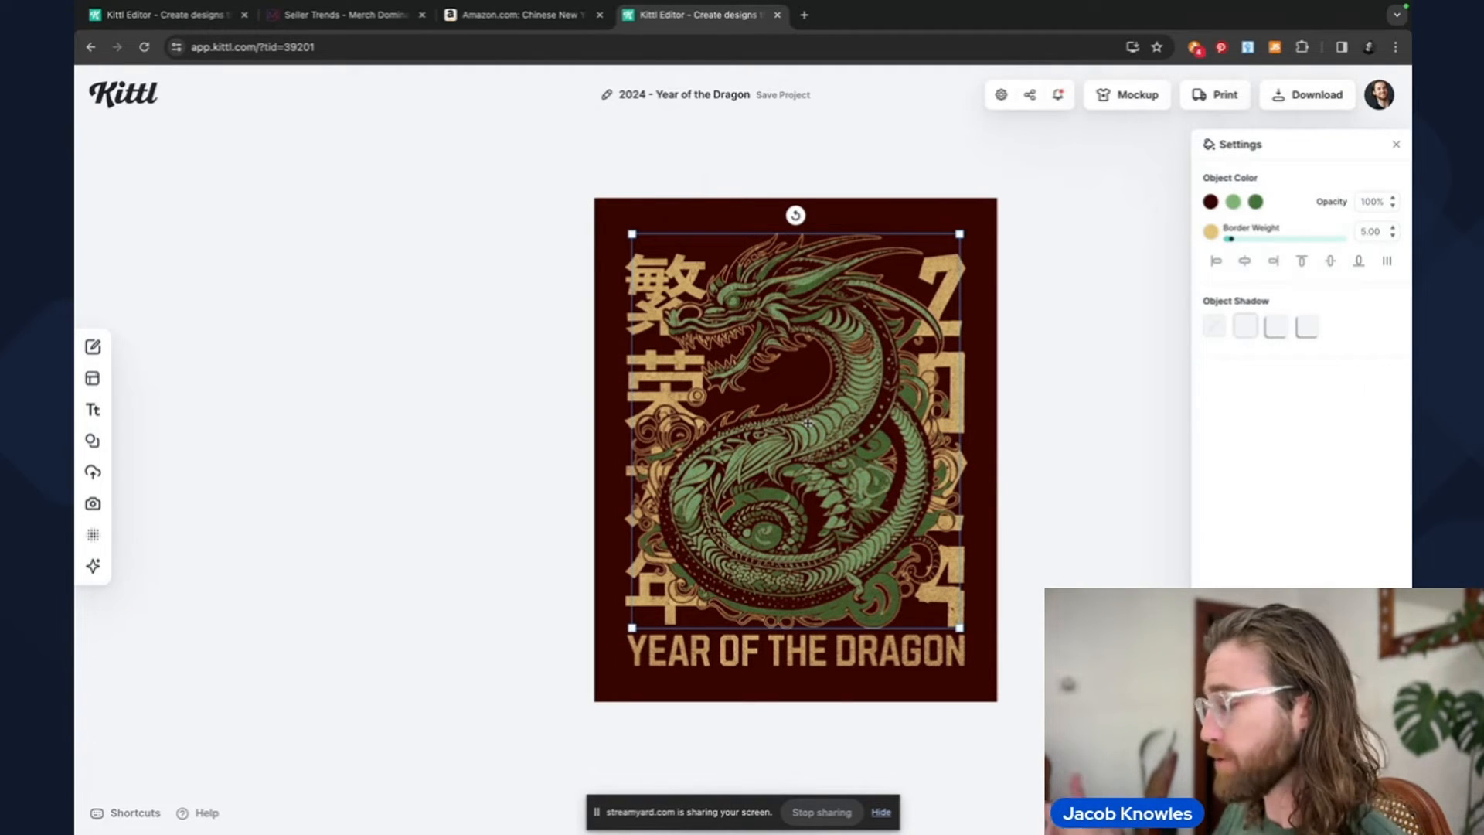
pyautogui.moveTo(680, 364); pyautogui.dragTo(581, 321)
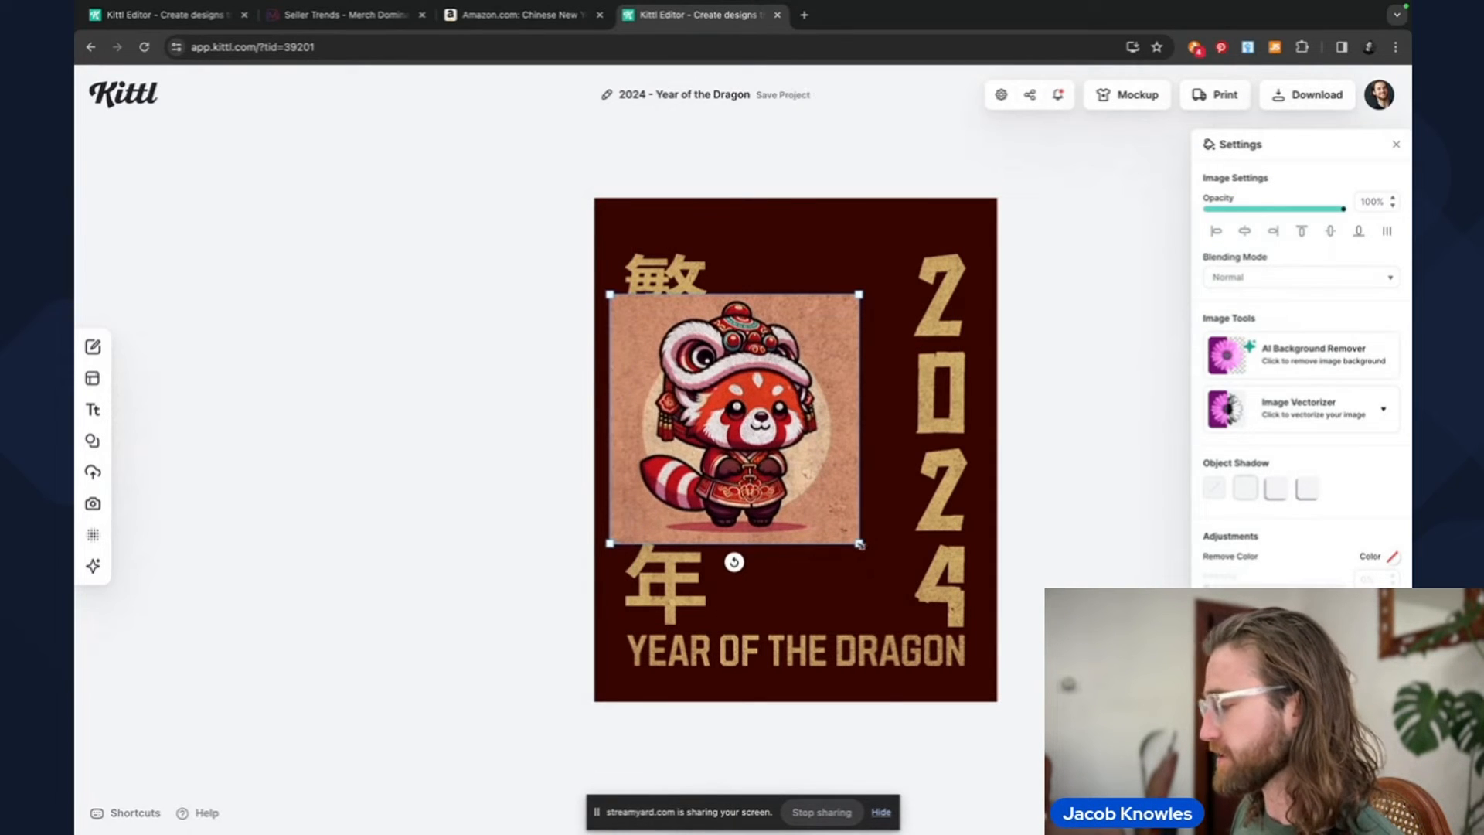
pyautogui.moveTo(859, 544); pyautogui.dragTo(951, 635)
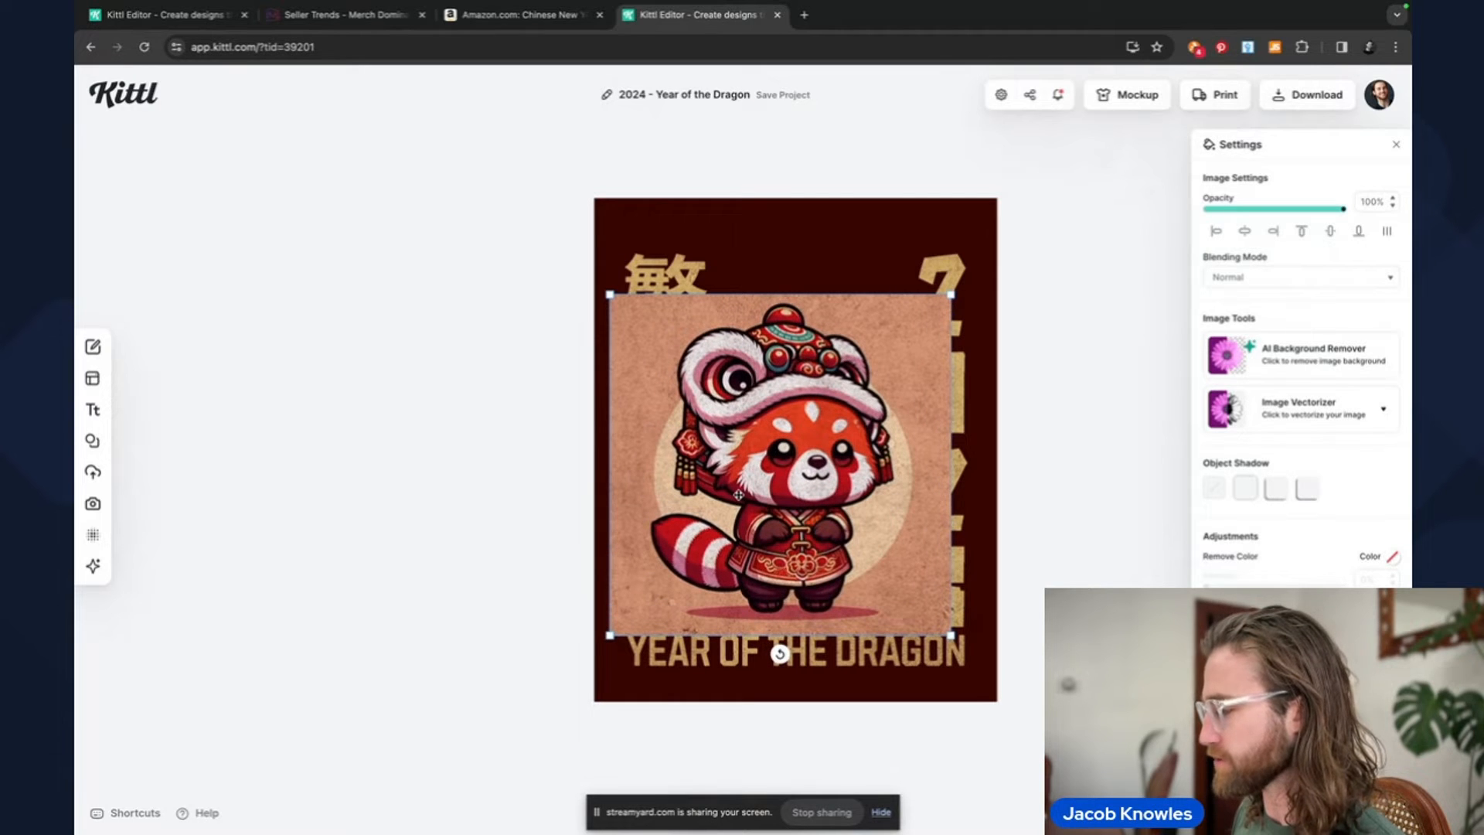
pyautogui.moveTo(952, 293); pyautogui.dragTo(980, 253)
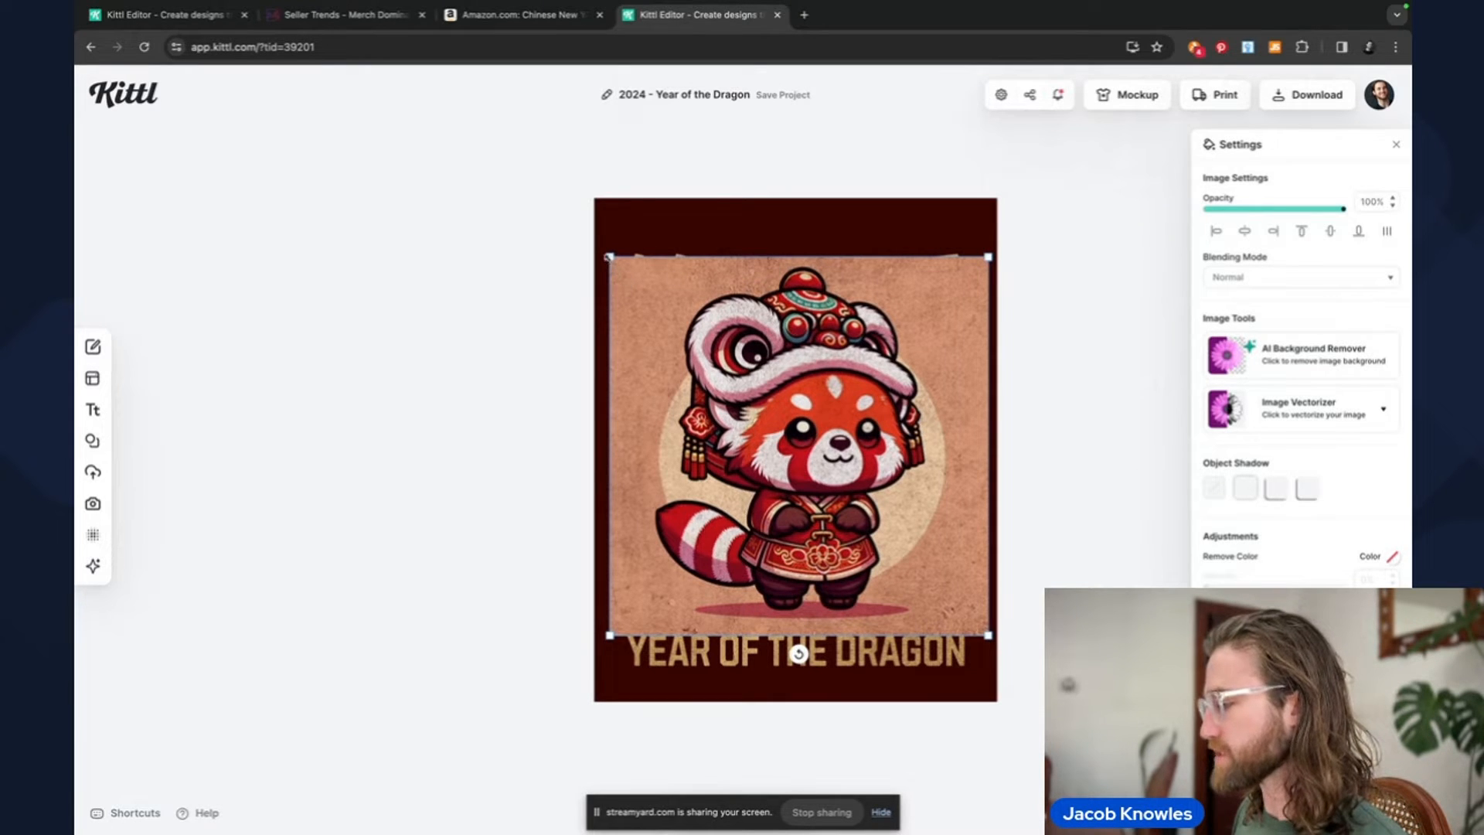
pyautogui.moveTo(610, 257); pyautogui.dragTo(589, 237)
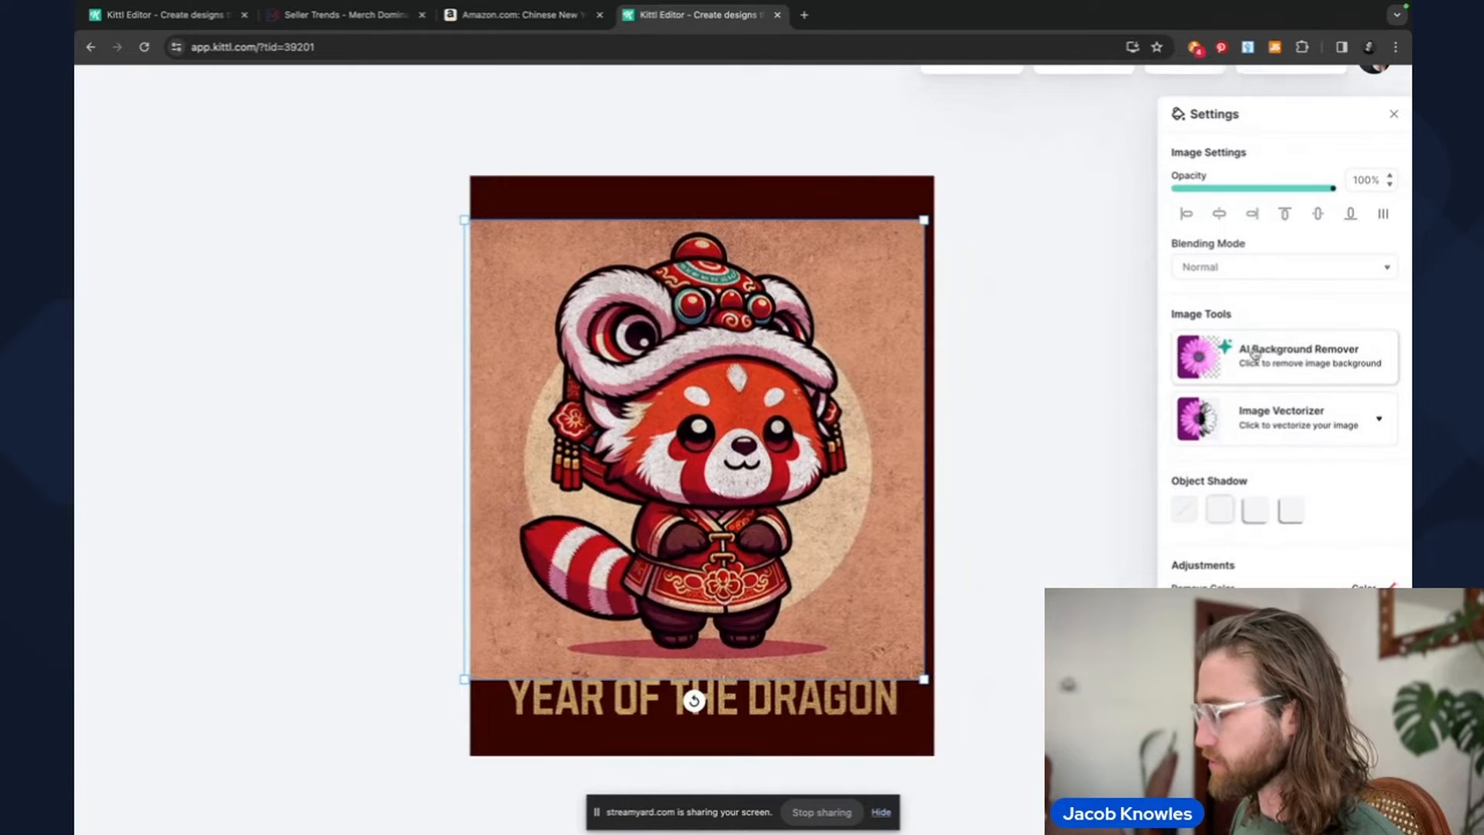
# - Remove the red panda image's background, then enlarge the panda and center it between the vertical Chinese characters and 2024
pyautogui.click(1255, 353)
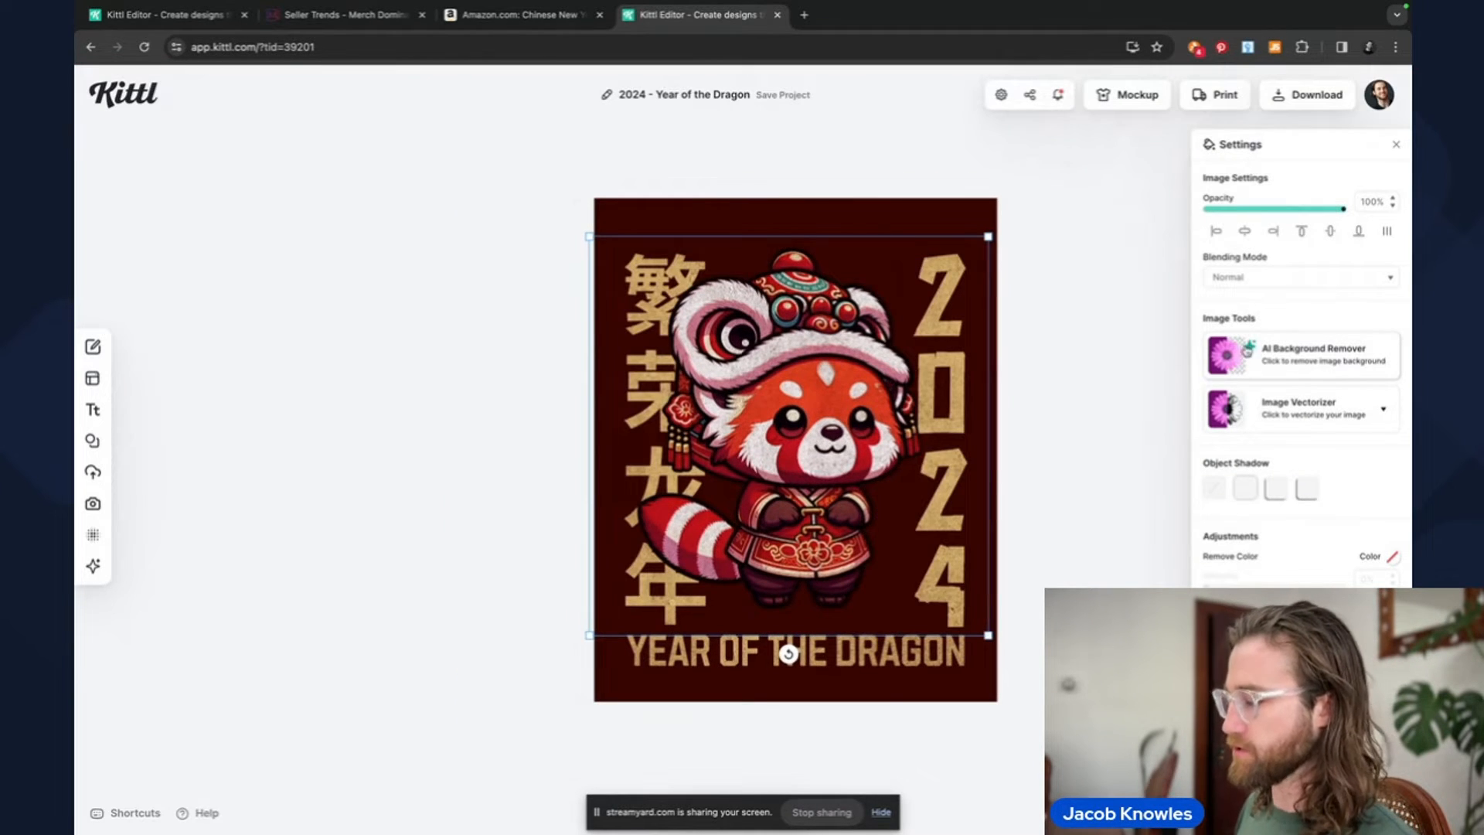
pyautogui.moveTo(989, 235); pyautogui.dragTo(1034, 214)
pyautogui.moveTo(867, 345); pyautogui.dragTo(865, 365)
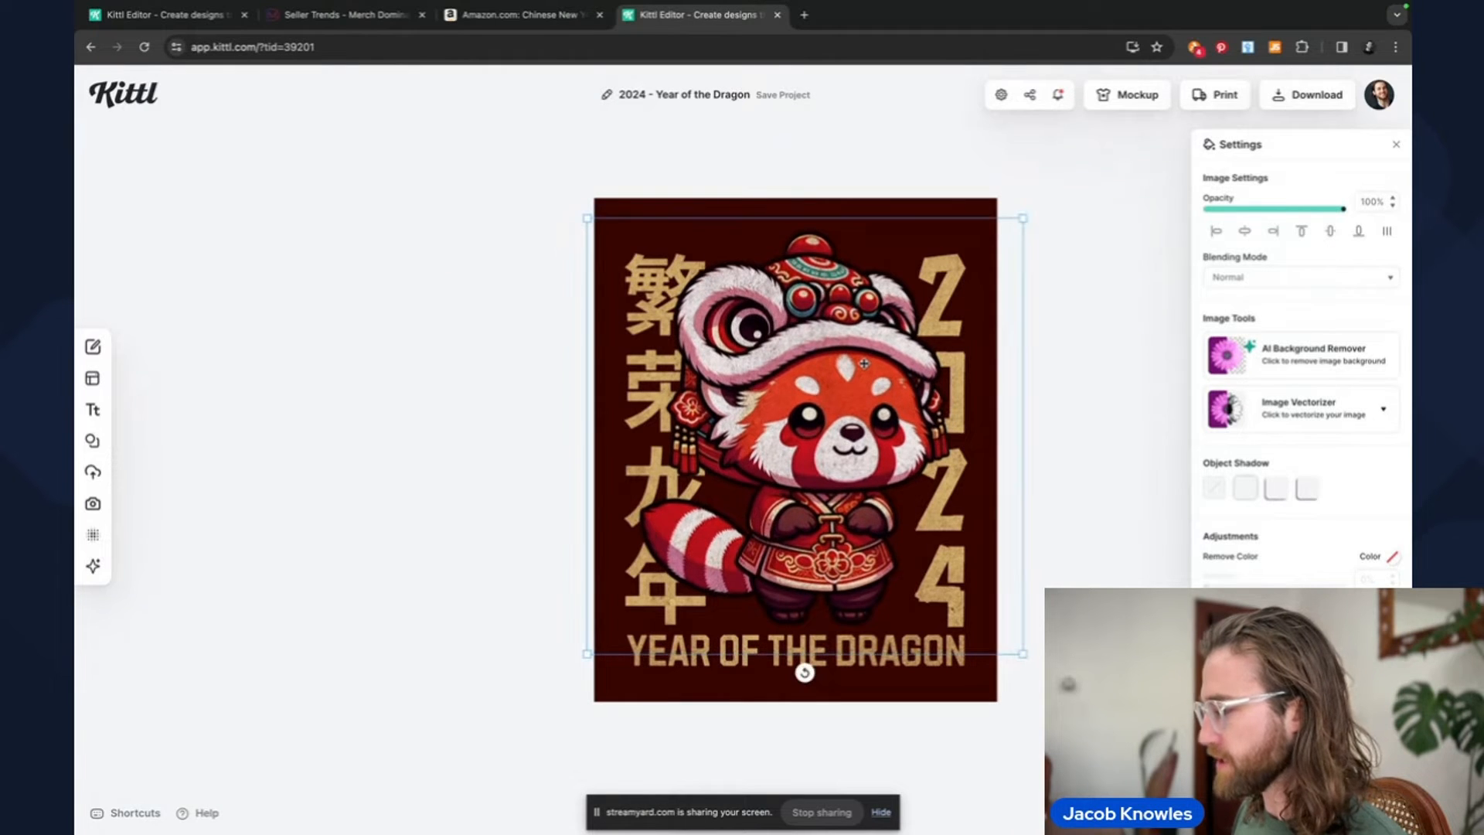
# - Set the artboard's background color to black (000000)
pyautogui.click(692, 213)
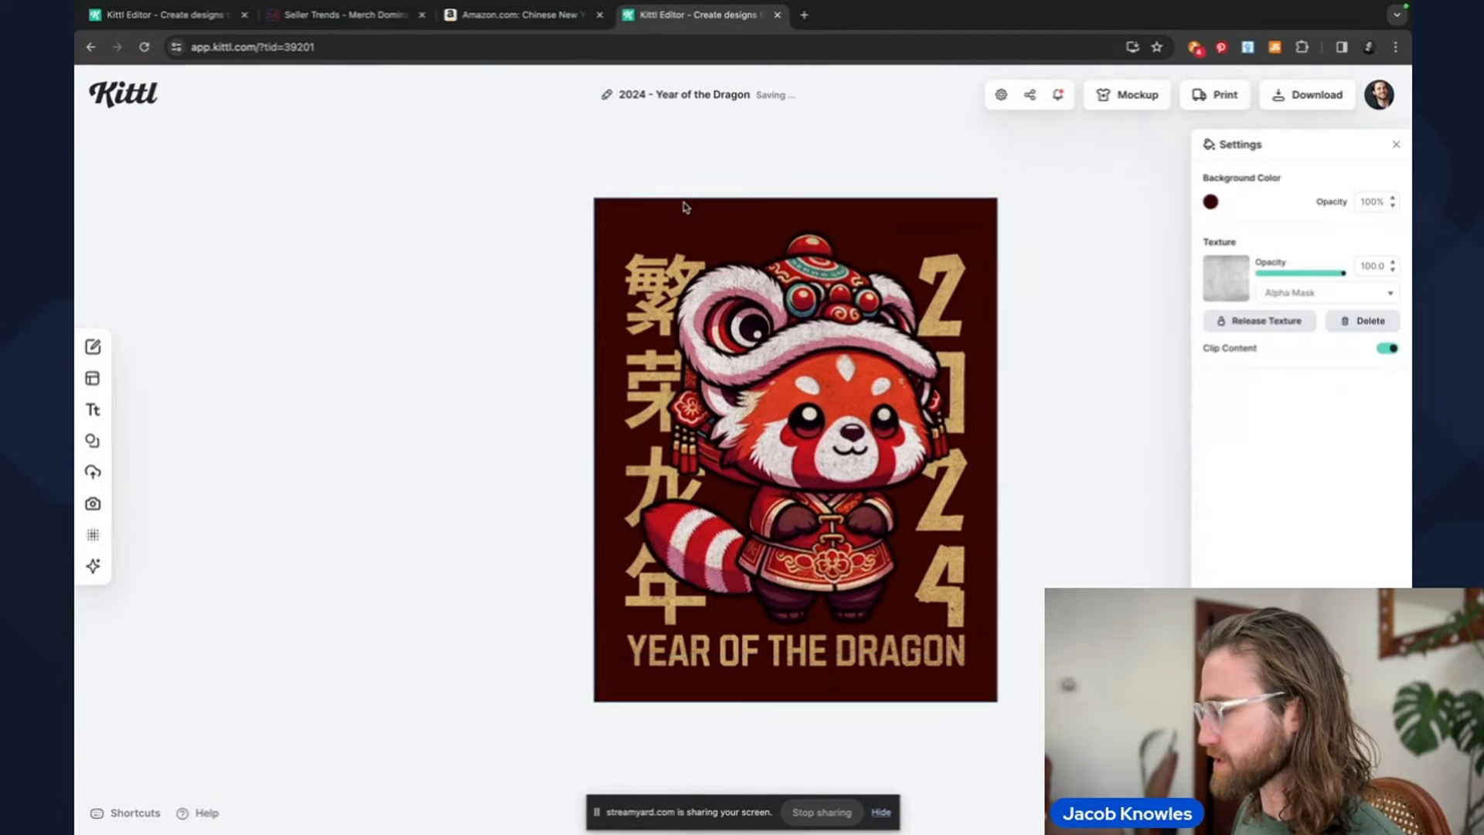
pyautogui.click(1211, 202)
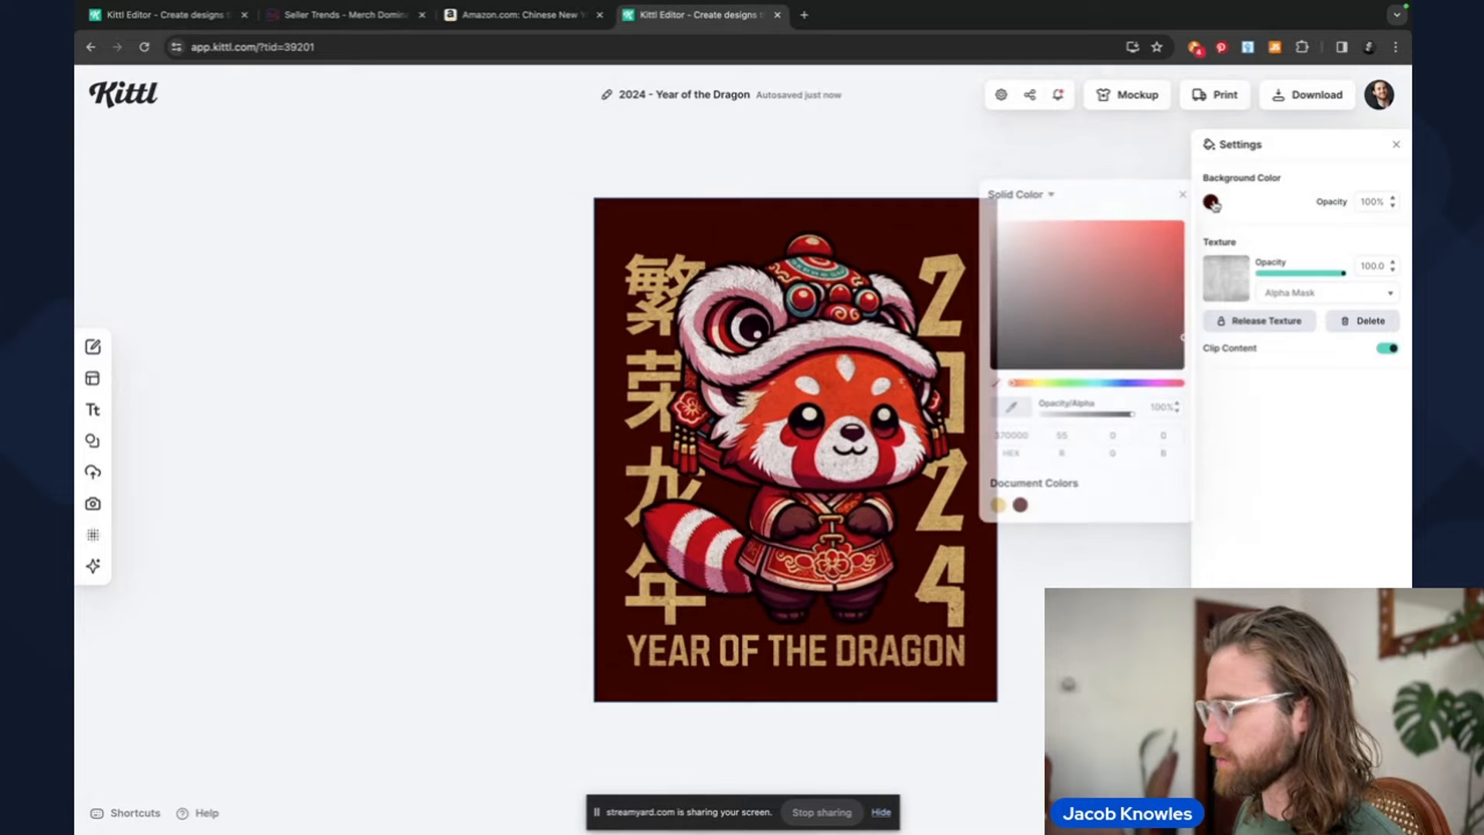
pyautogui.moveTo(1146, 331); pyautogui.dragTo(1075, 353)
pyautogui.moveTo(970, 373); pyautogui.dragTo(936, 418)
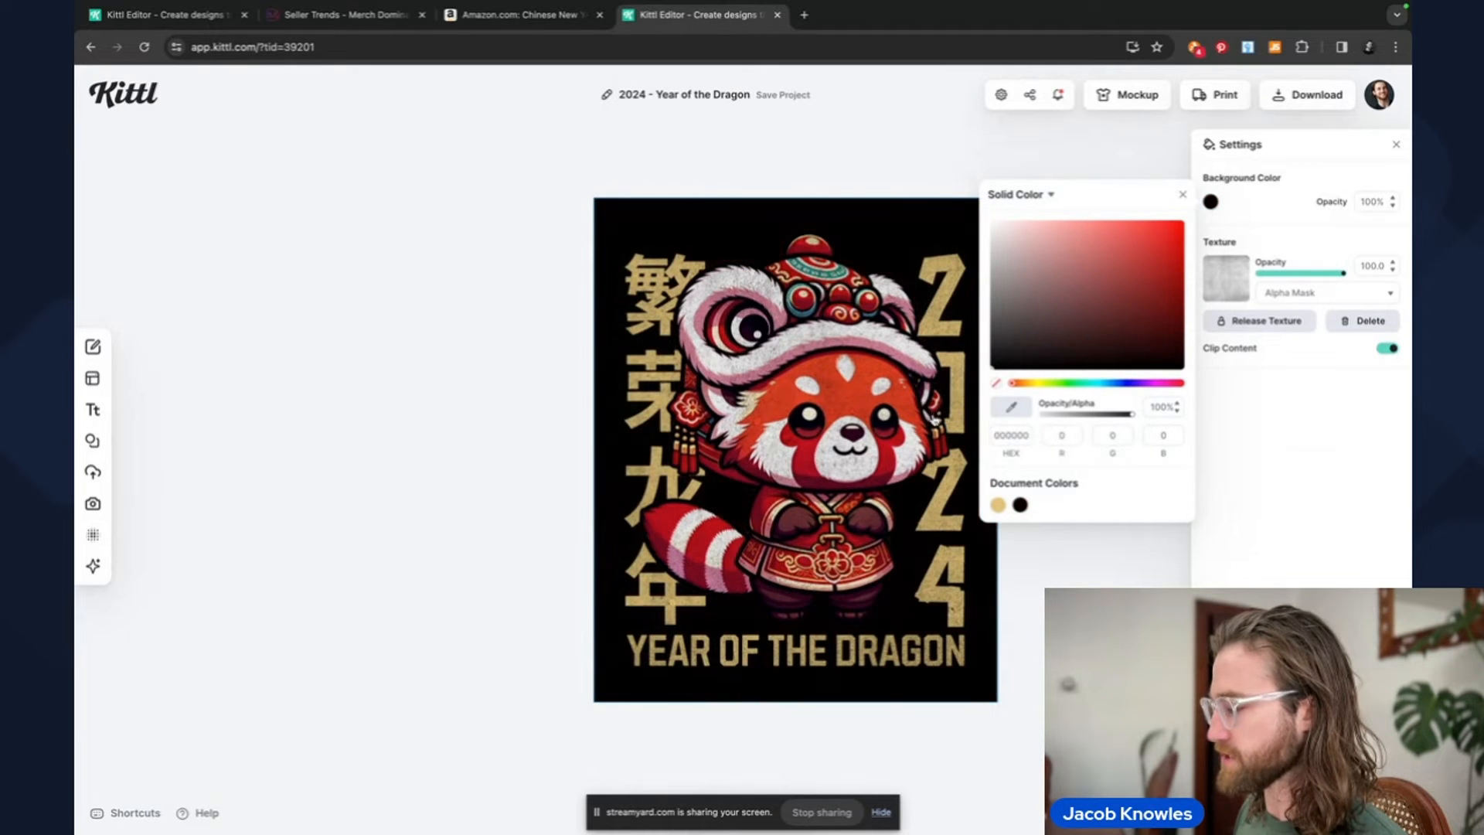
pyautogui.click(430, 375)
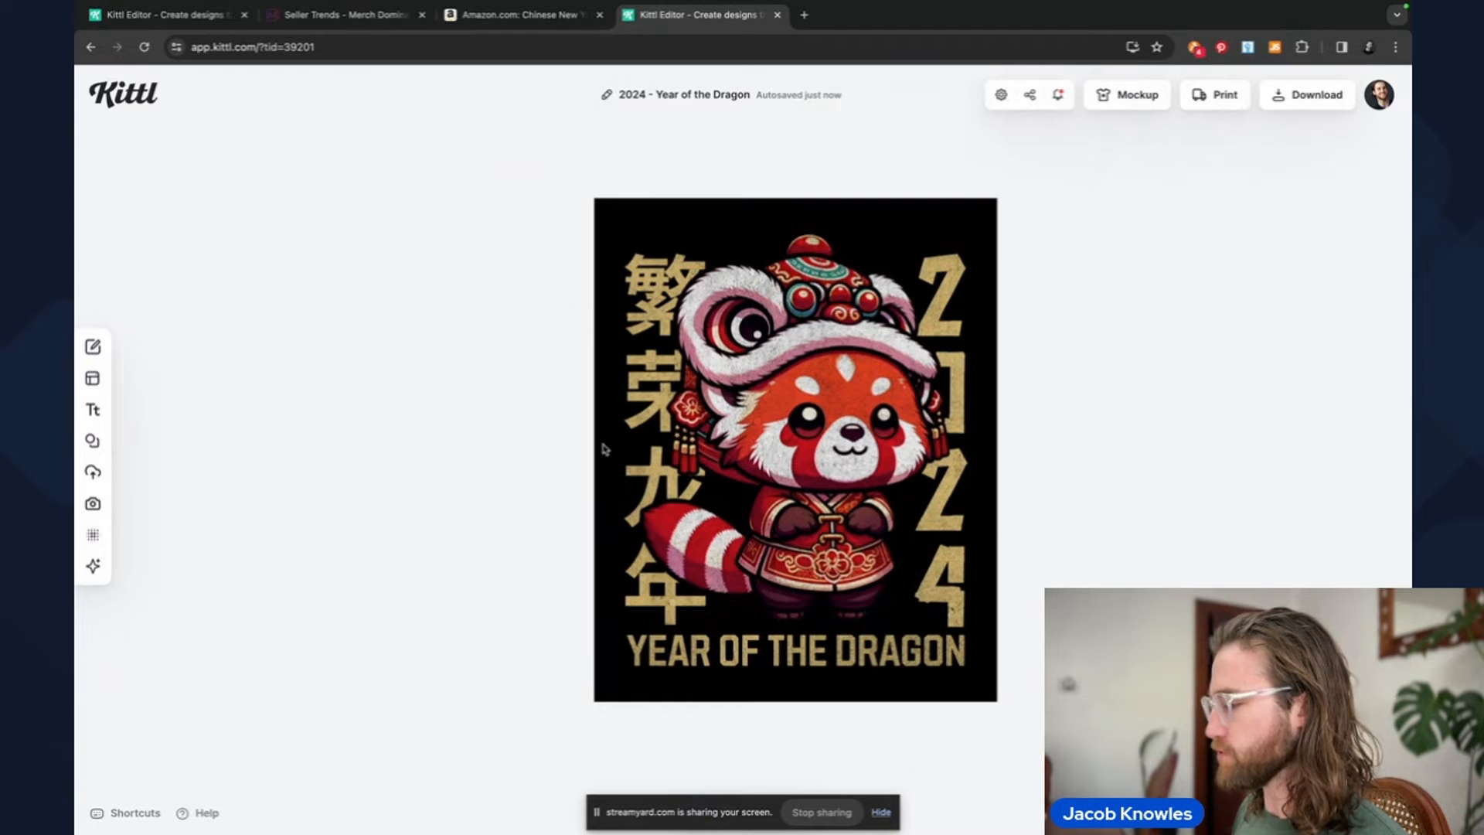
# - Shrink the vertical 2024 text beside the panda's lower body and move YEAR OF THE DRAGON above the panda's head
pyautogui.click(963, 312)
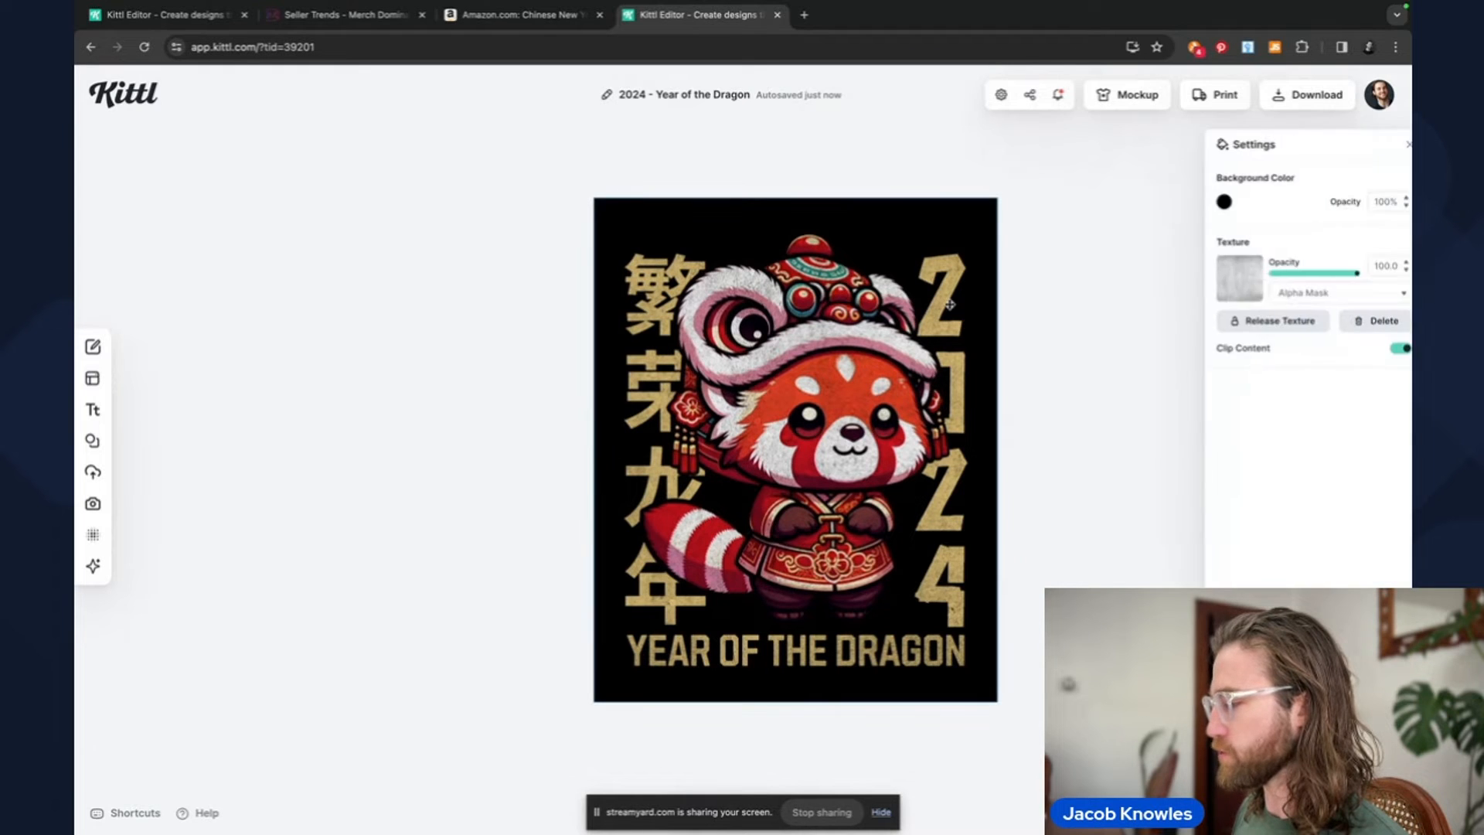
pyautogui.click(959, 306)
pyautogui.moveTo(987, 252); pyautogui.dragTo(923, 524)
pyautogui.moveTo(796, 626); pyautogui.dragTo(802, 223)
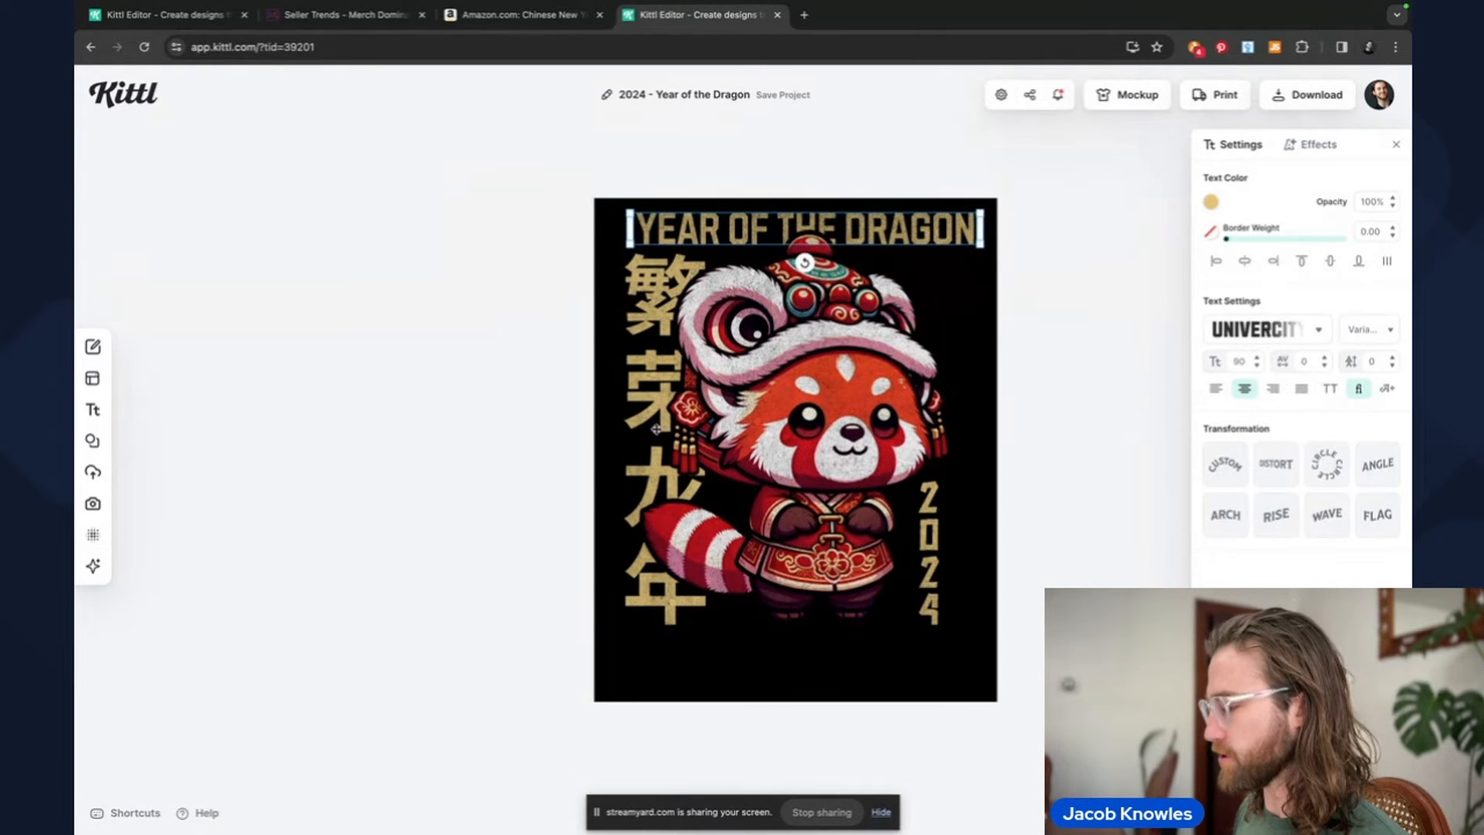
# - Move the vertical Chinese characters, red panda, 2024 text and YEAR OF THE DRAGON title lower on the artboard
pyautogui.click(635, 417)
pyautogui.moveTo(643, 385); pyautogui.dragTo(631, 434)
pyautogui.moveTo(790, 391); pyautogui.dragTo(788, 446)
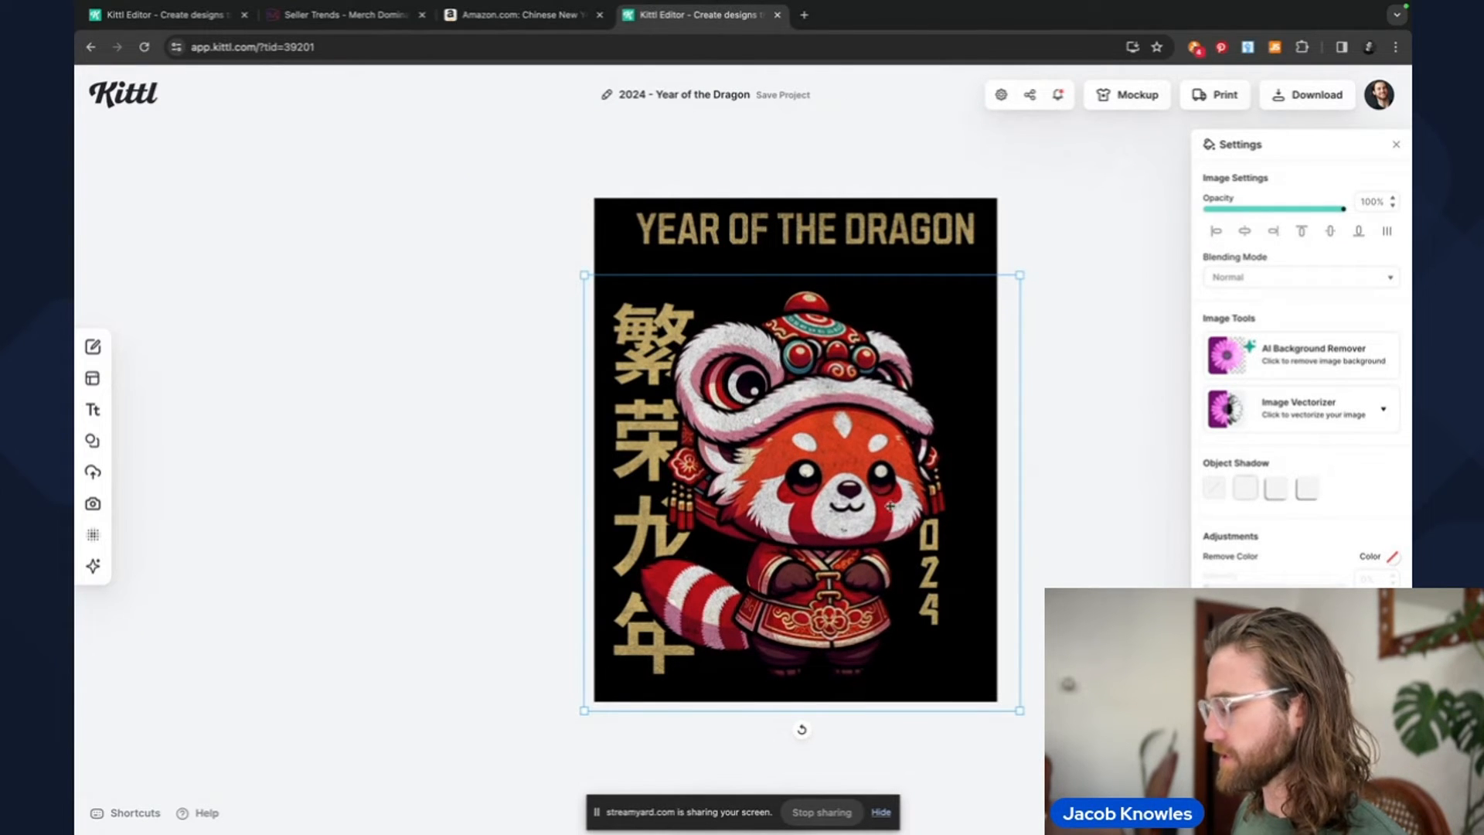
pyautogui.moveTo(935, 581); pyautogui.dragTo(939, 628)
pyautogui.moveTo(740, 224); pyautogui.dragTo(736, 259)
pyautogui.click(1024, 338)
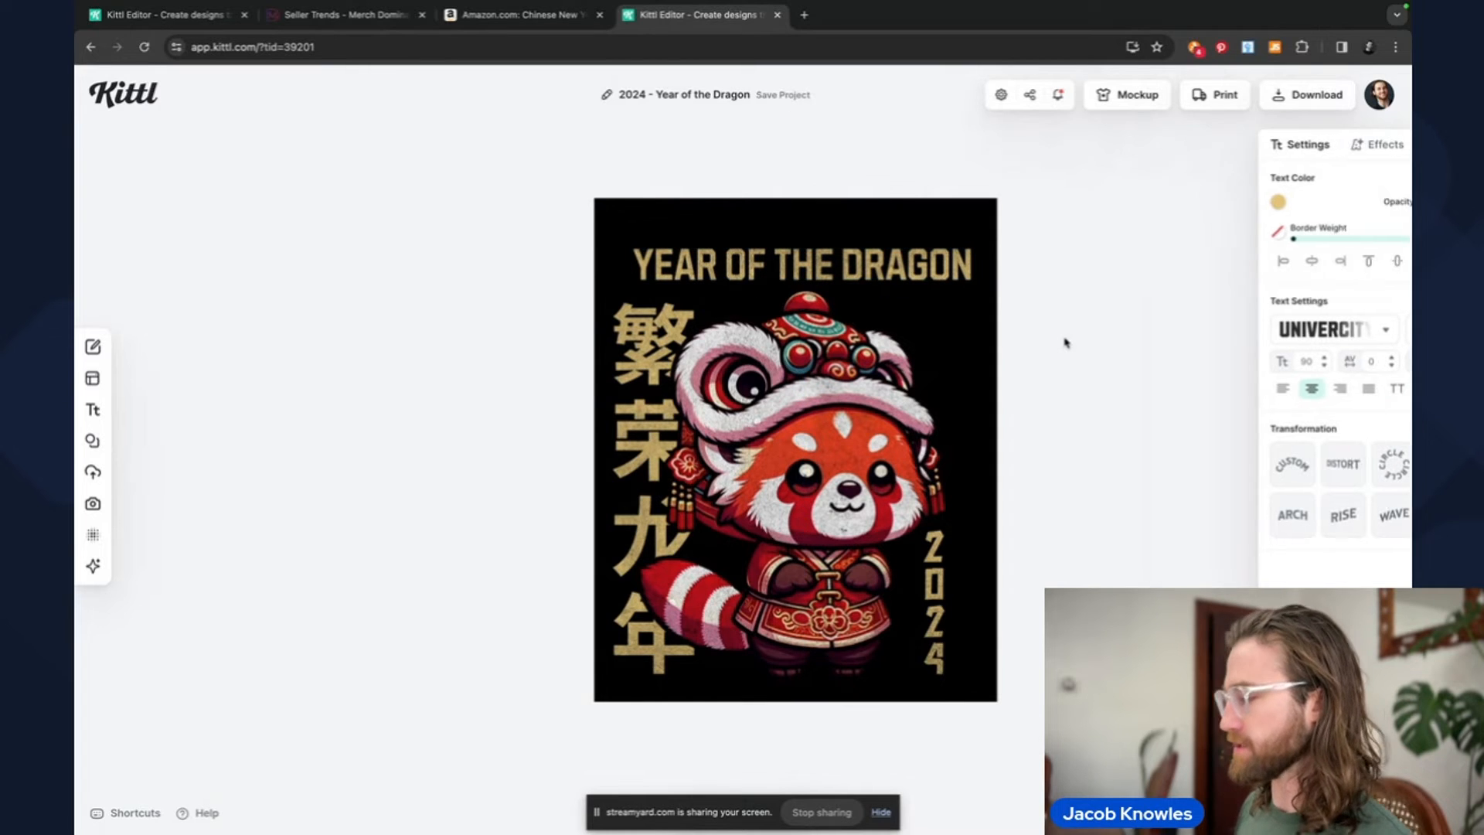
# - Enlarge YEAR OF THE DRAGON to nearly the artboard's width and recenter it above the panda's head
pyautogui.click(744, 257)
pyautogui.moveTo(627, 250); pyautogui.dragTo(597, 242)
pyautogui.moveTo(787, 270); pyautogui.dragTo(808, 263)
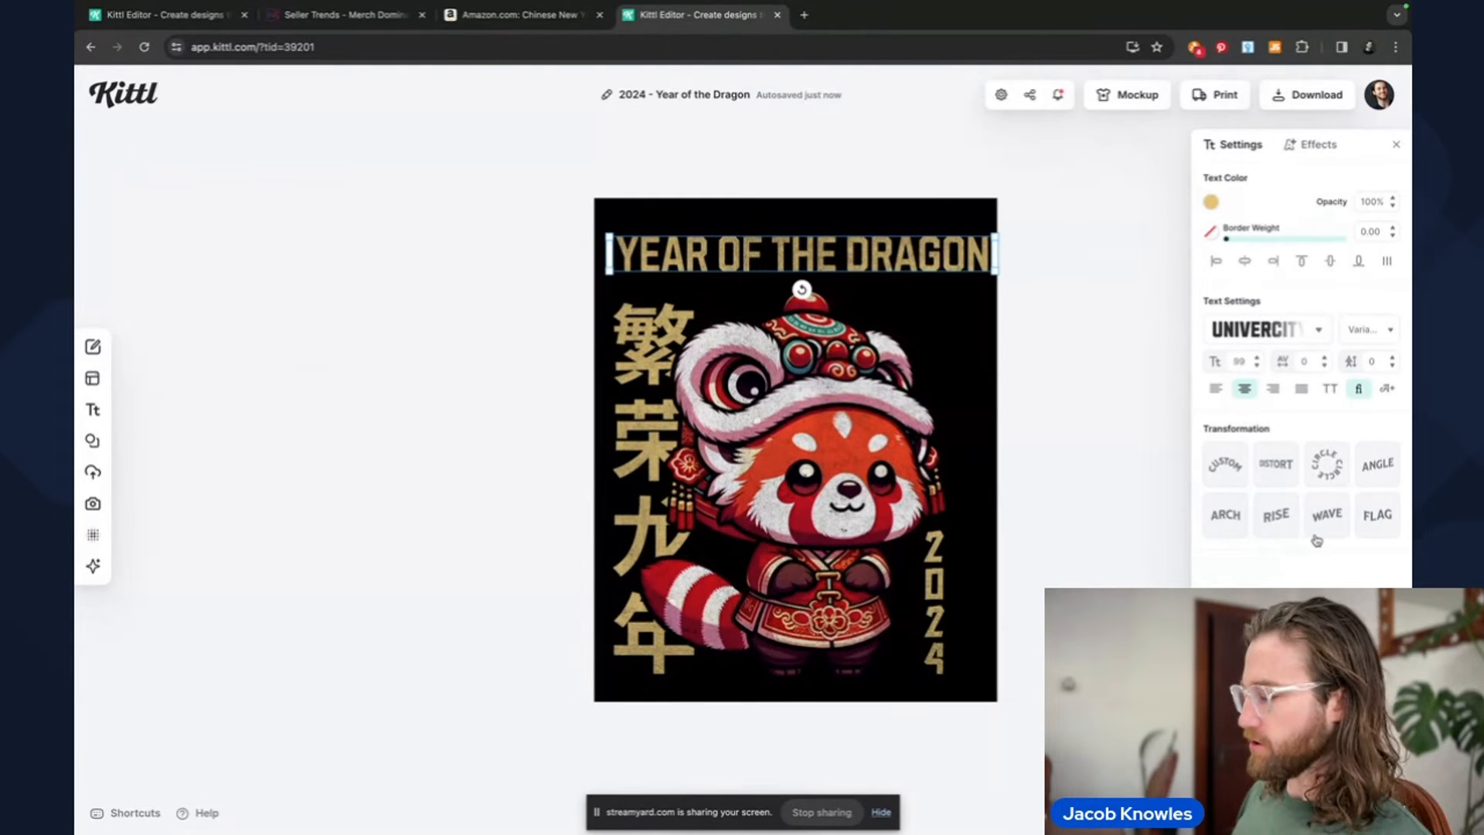
# - Apply an Arch transformation to YEAR OF THE DRAGON with a 98% curve and reshape its curve points by hand
pyautogui.scroll(1, 1319, 539)
pyautogui.scroll(6, 1388, 520)
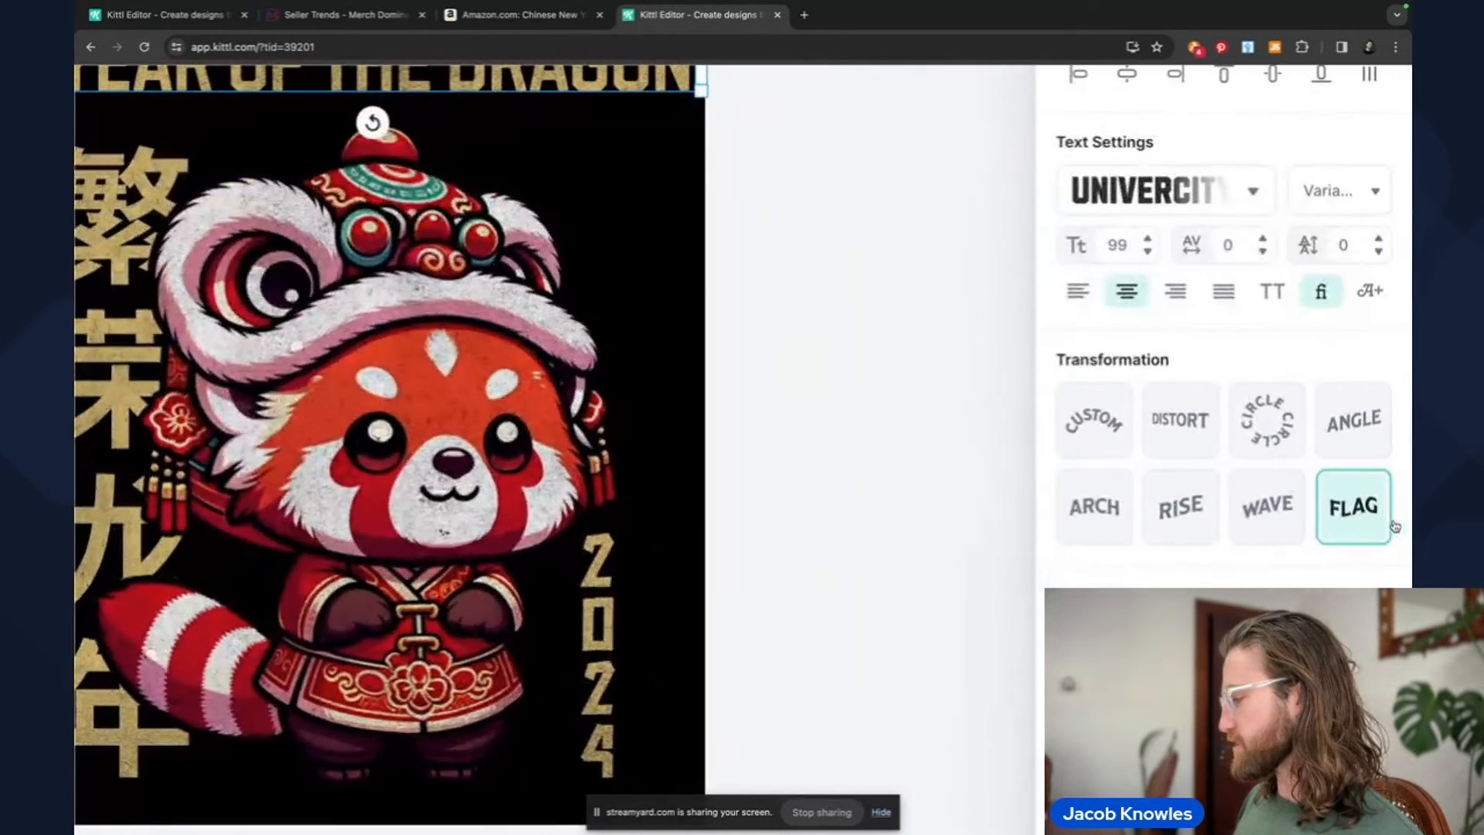
pyautogui.scroll(-2, 1396, 524)
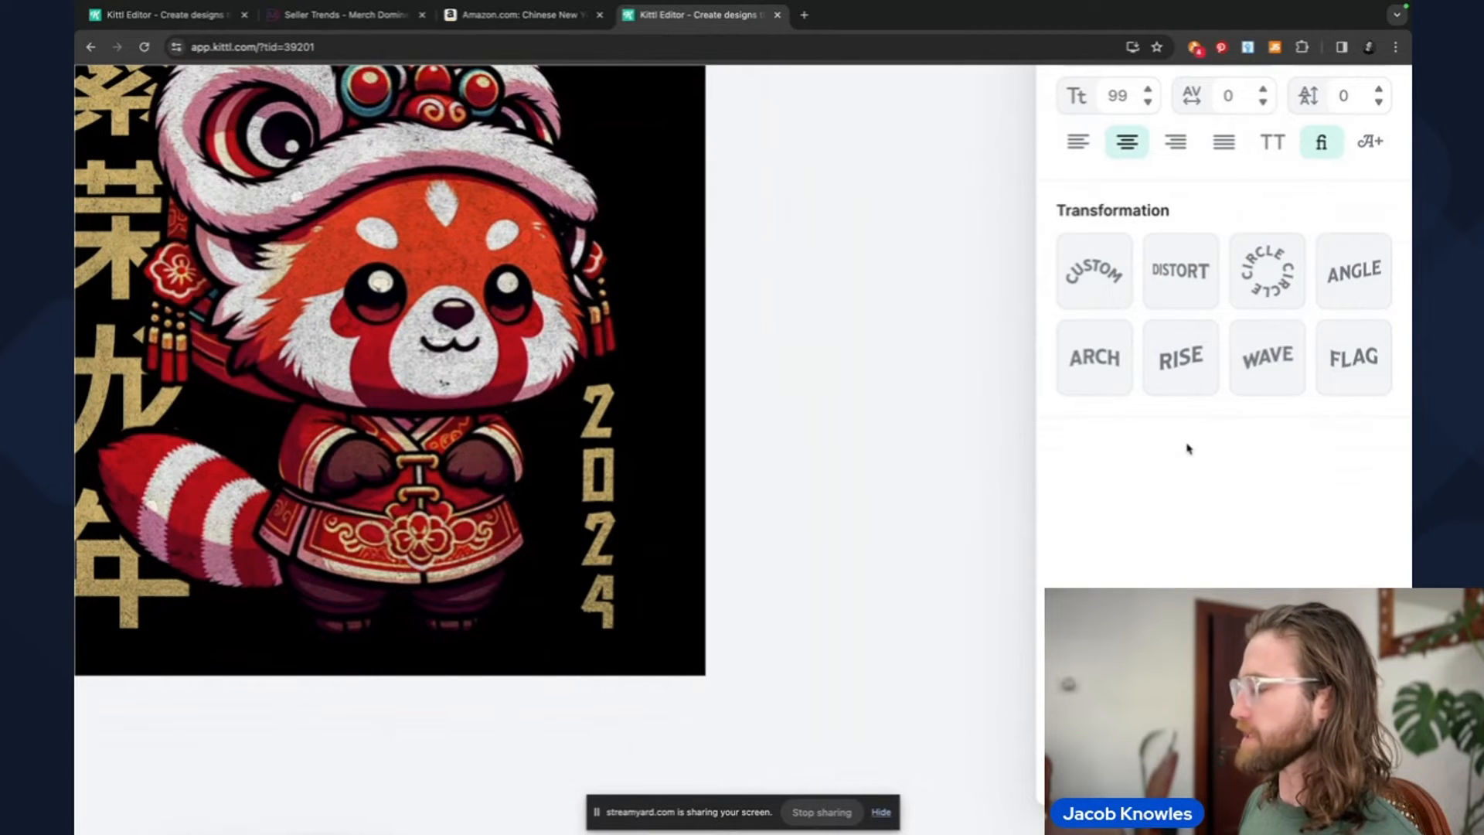
pyautogui.hotkey('ctrl', '0')
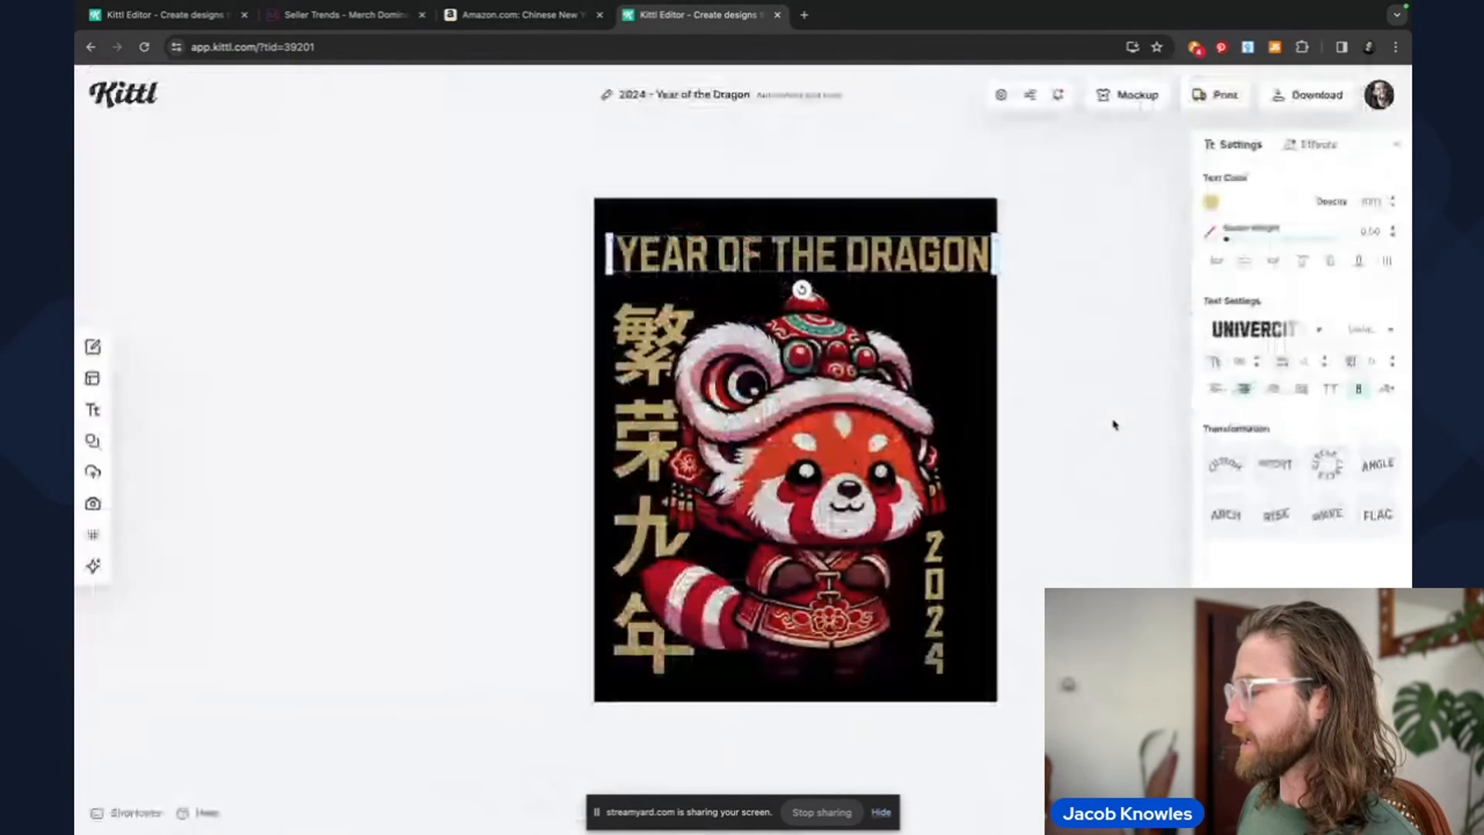
pyautogui.click(1236, 518)
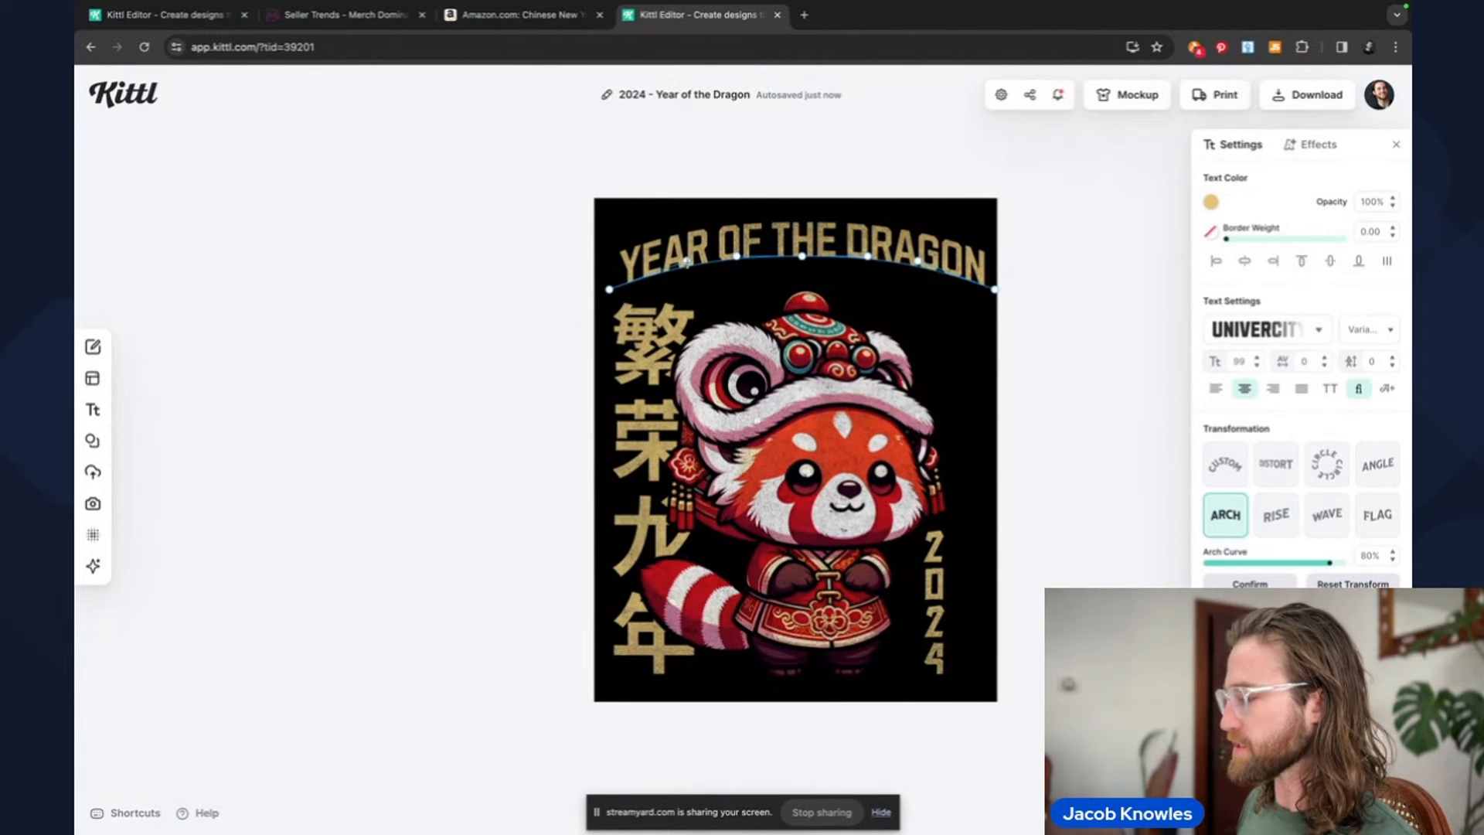
pyautogui.moveTo(686, 262); pyautogui.dragTo(882, 316)
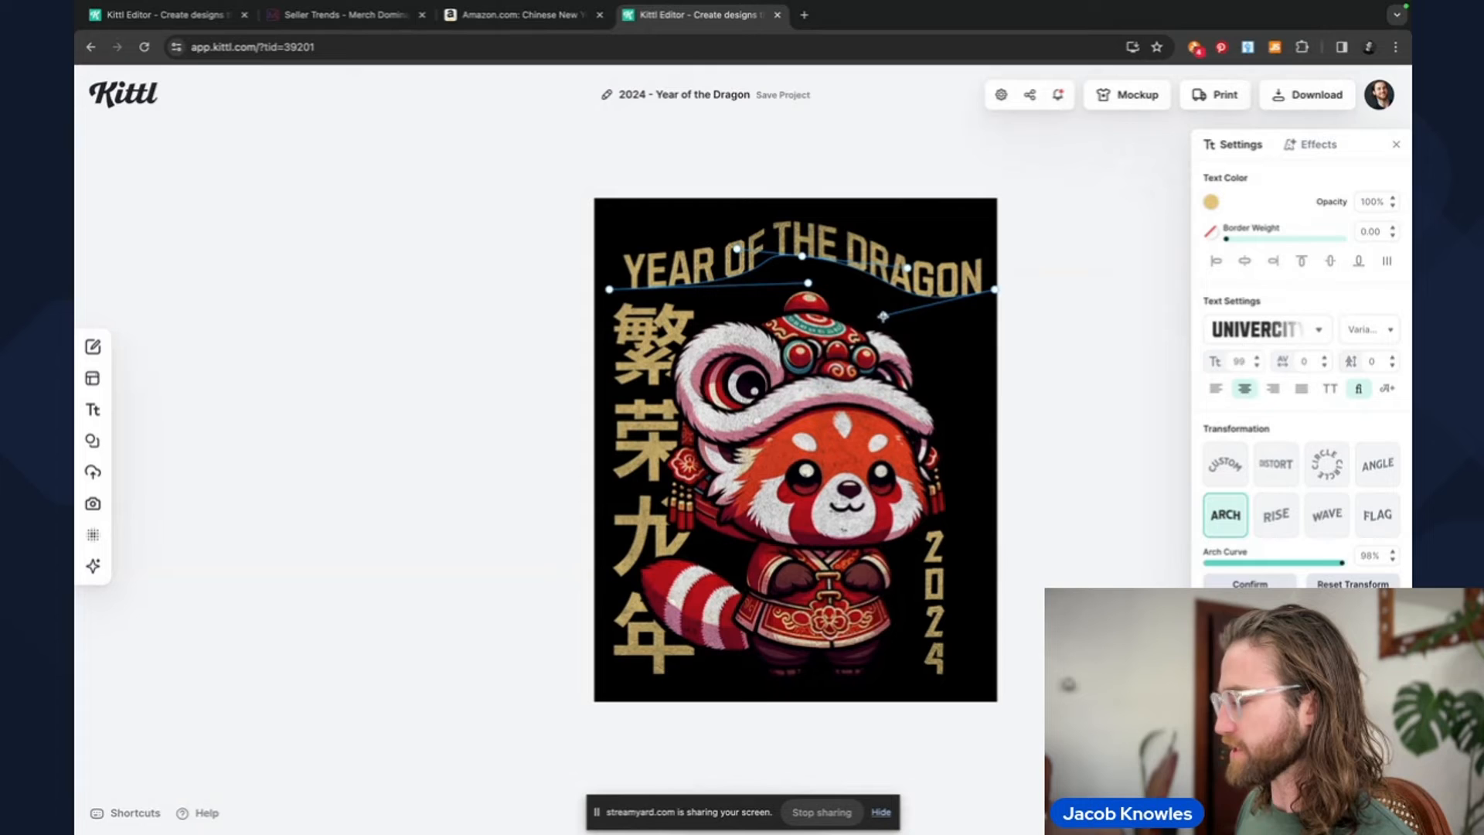
pyautogui.click(1071, 333)
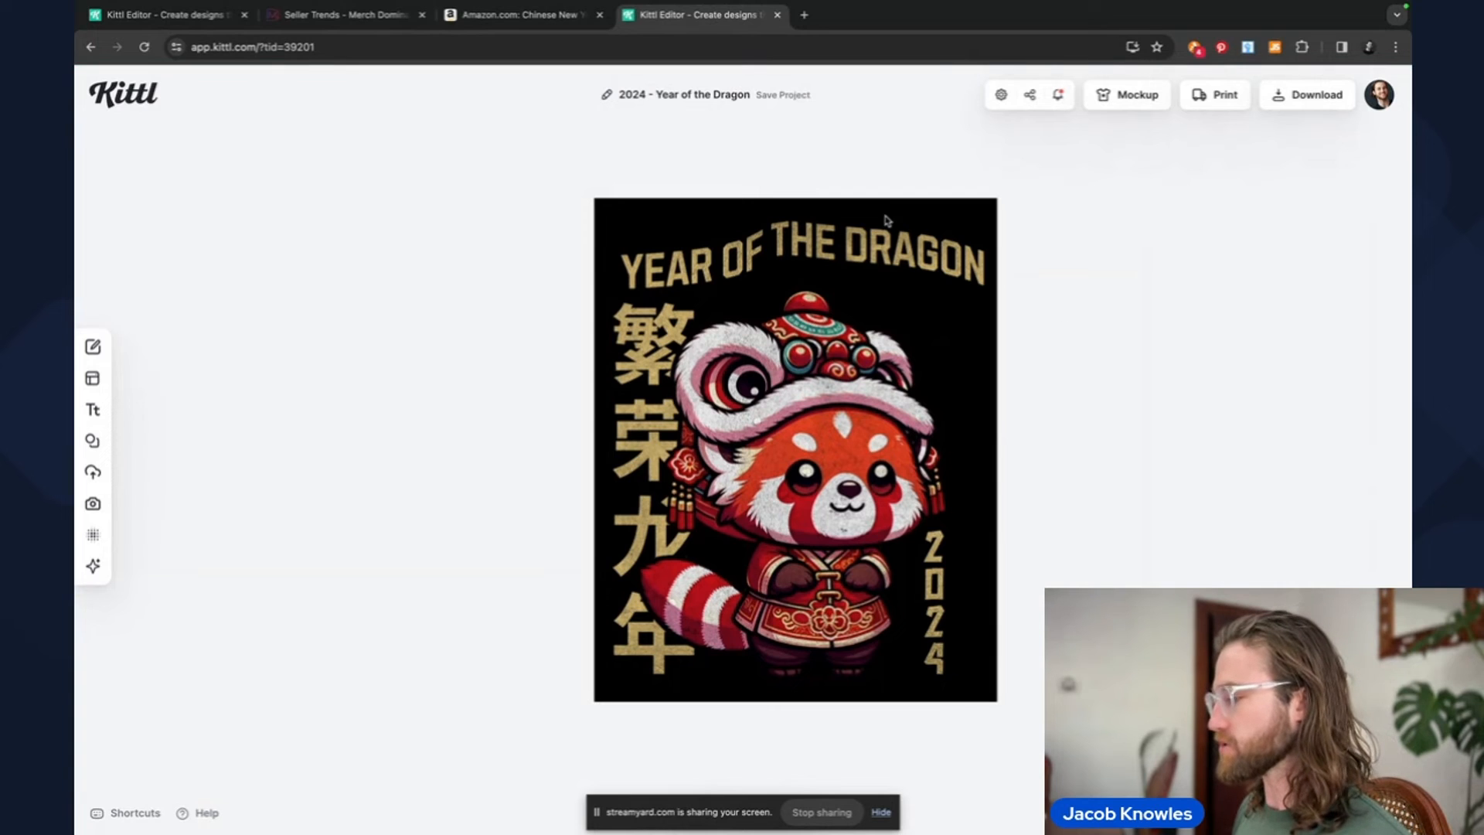
# - Reapply the Arch transformation to YEAR OF THE DRAGON with an 84% curve and enlarge the title to nearly the artboard's full width
pyautogui.click(851, 263)
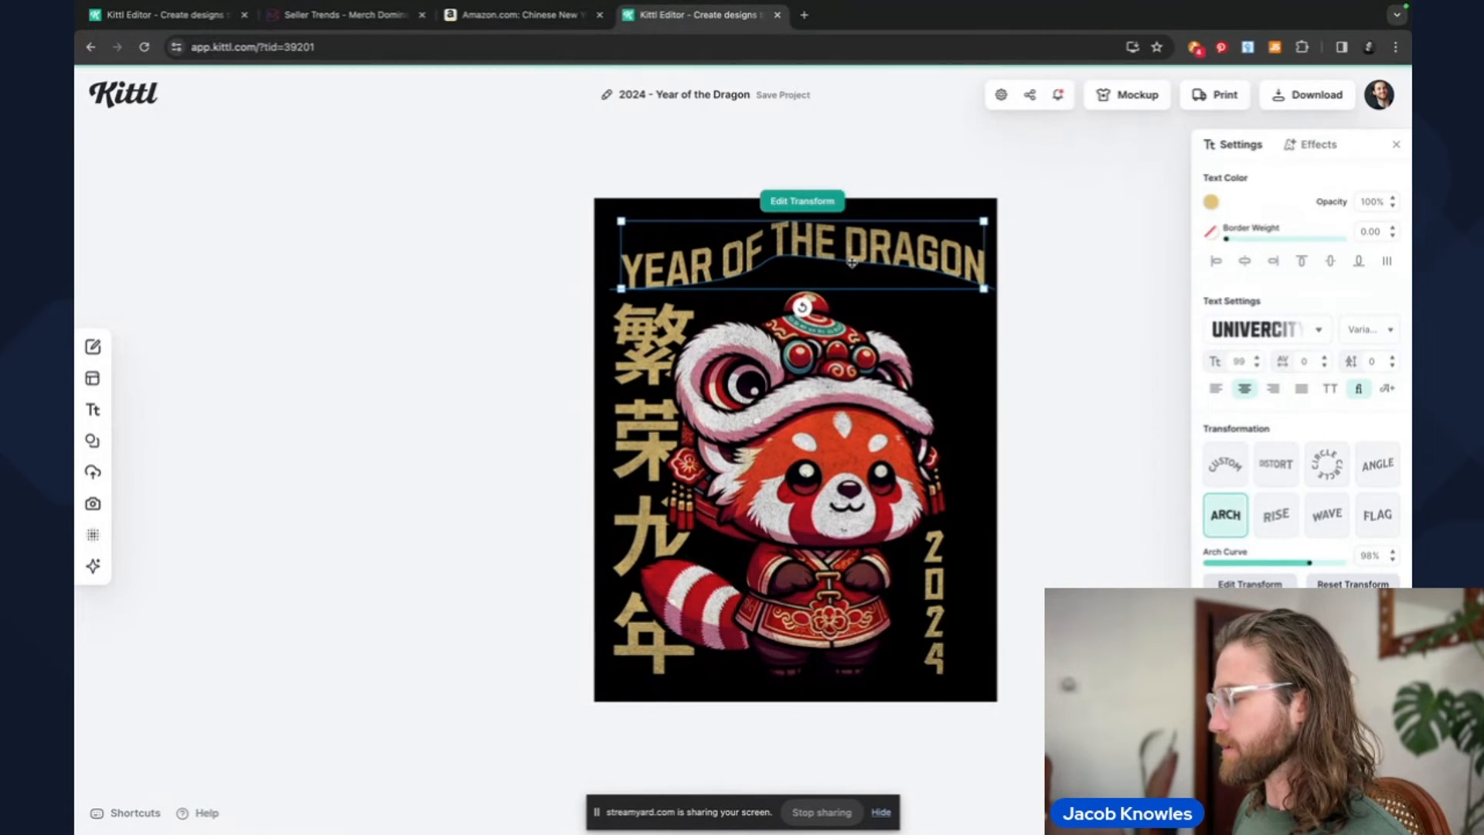
pyautogui.click(1222, 528)
pyautogui.moveTo(1328, 569)
pyautogui.mouseDown()
pyautogui.moveTo(1285, 569)
pyautogui.moveTo(1337, 569)
pyautogui.mouseUp()
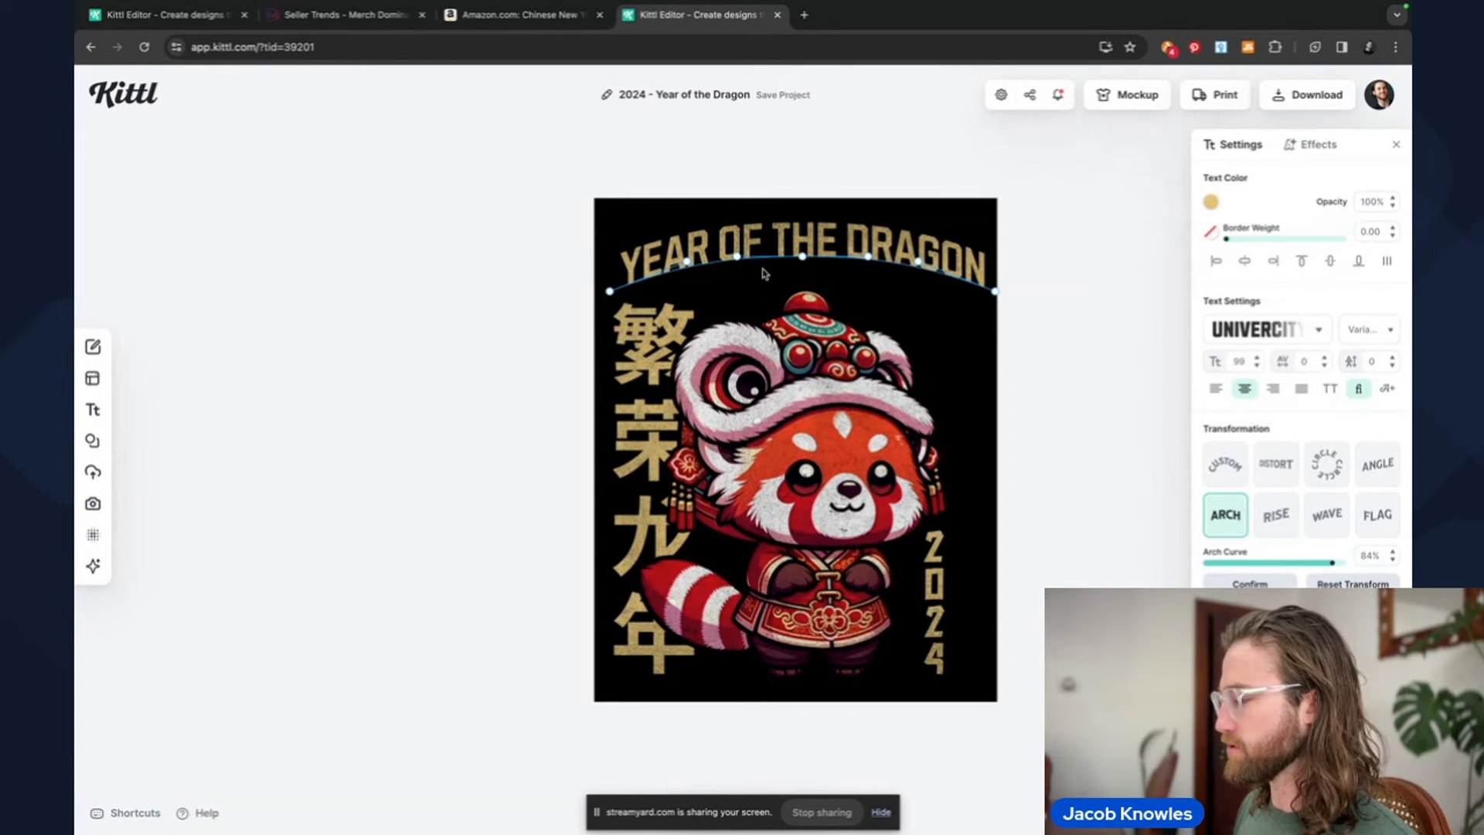
pyautogui.moveTo(797, 232); pyautogui.dragTo(797, 238)
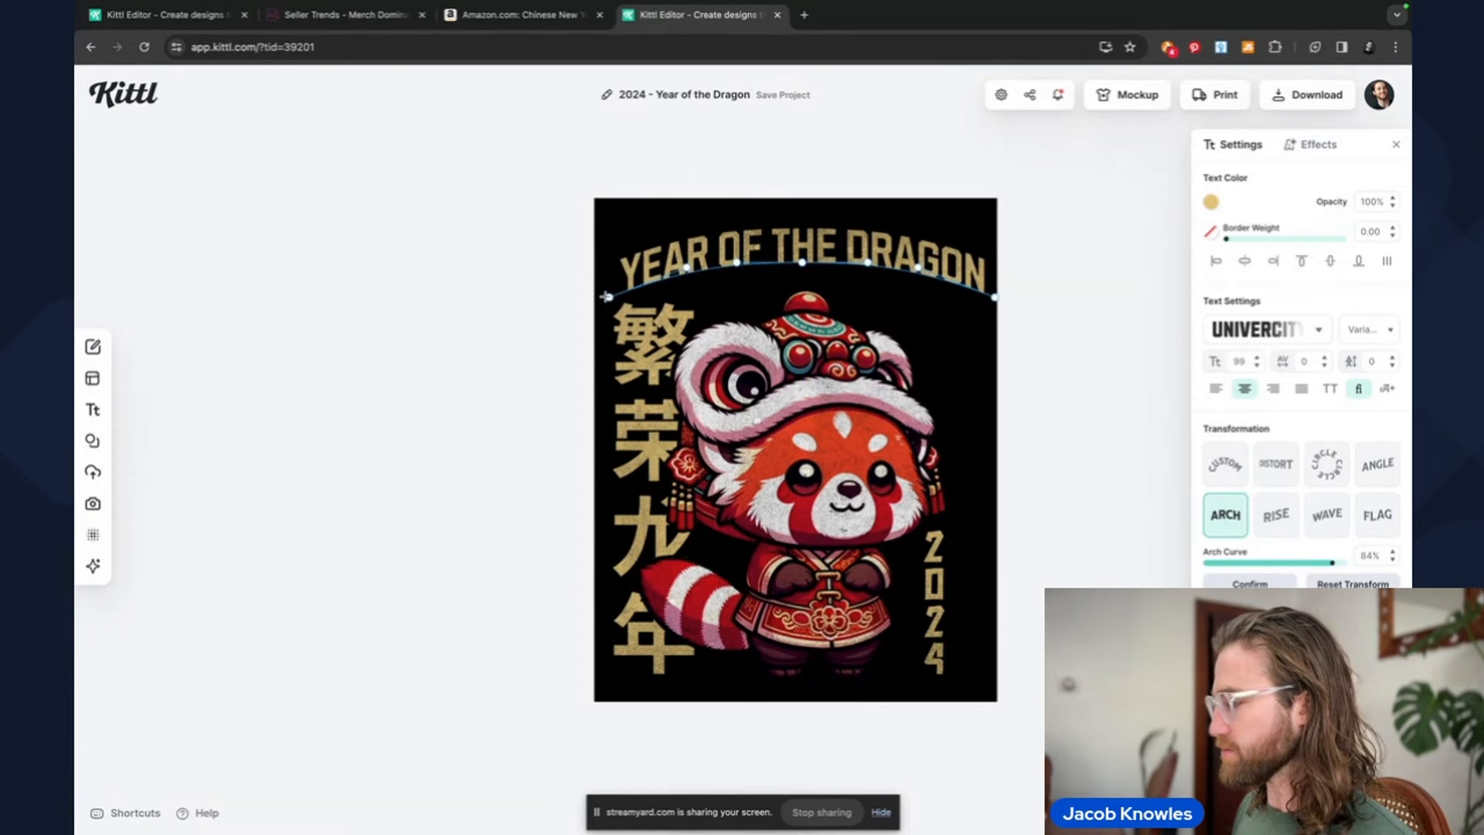
pyautogui.moveTo(607, 297); pyautogui.dragTo(597, 307)
pyautogui.press('Escape')
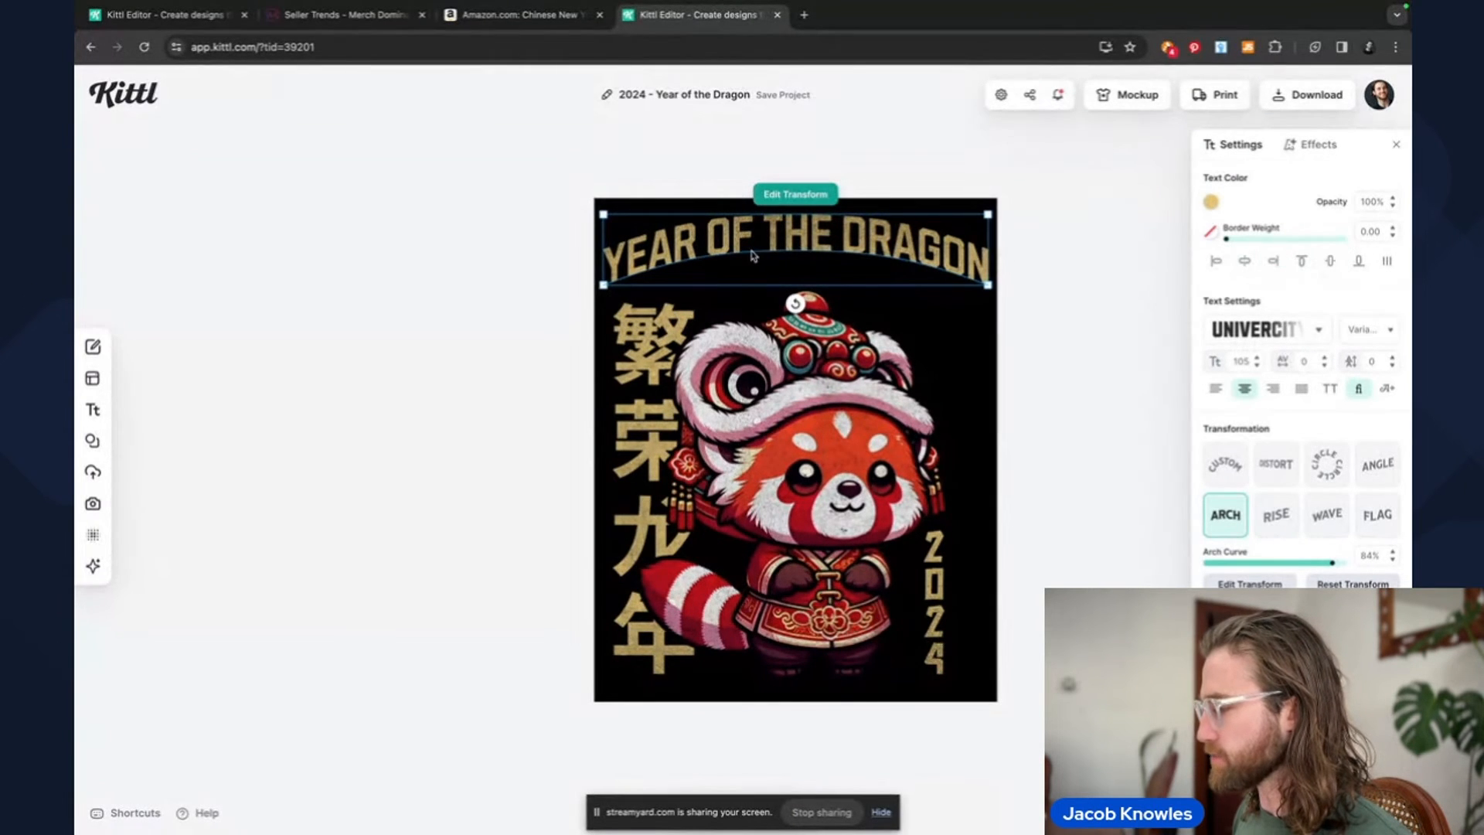
# - Center the red panda horizontally, raise it toward the arched title and enlarge the 2024 text beside its body
pyautogui.click(618, 456)
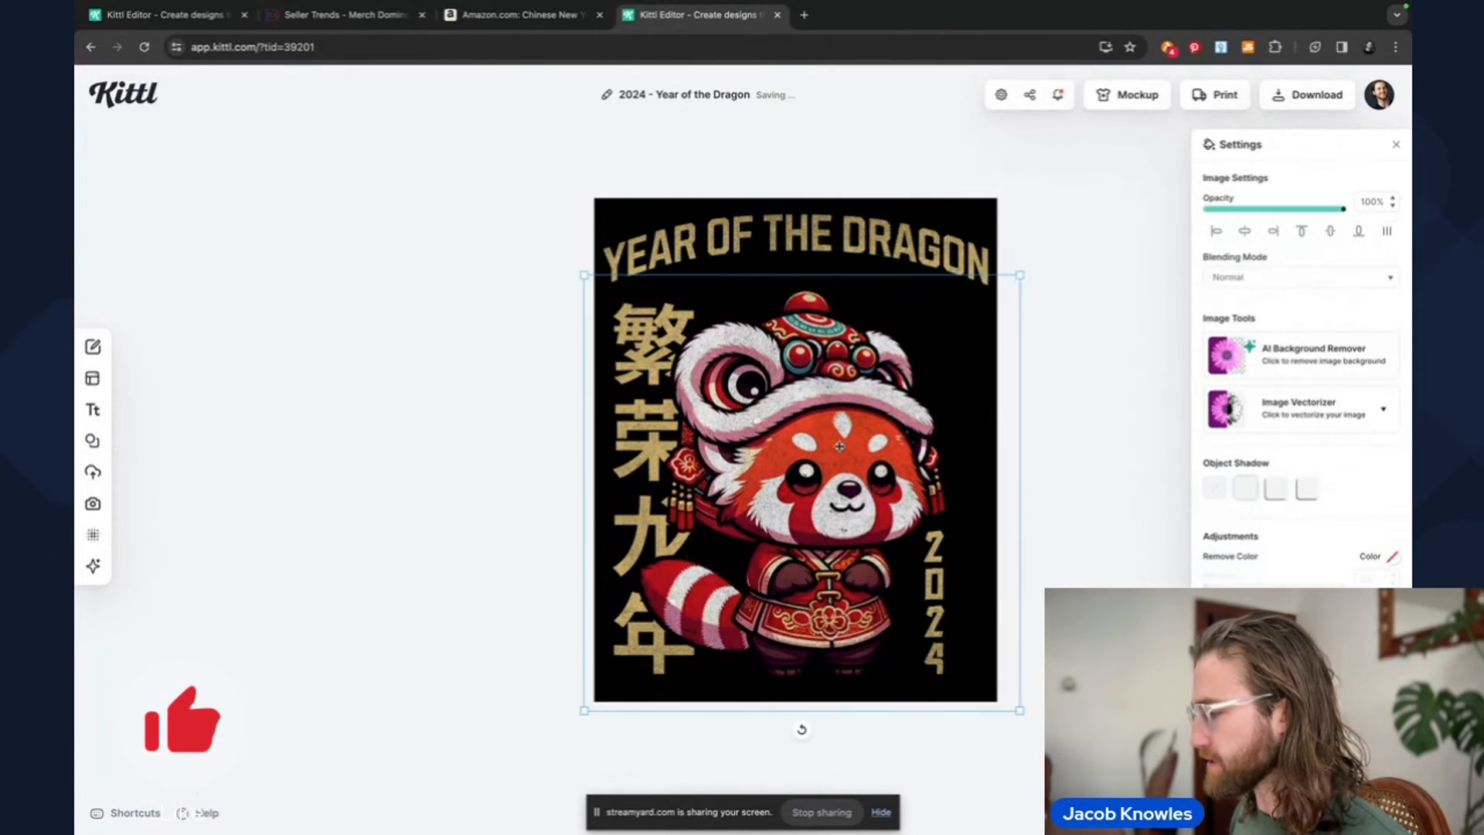
pyautogui.click(1244, 232)
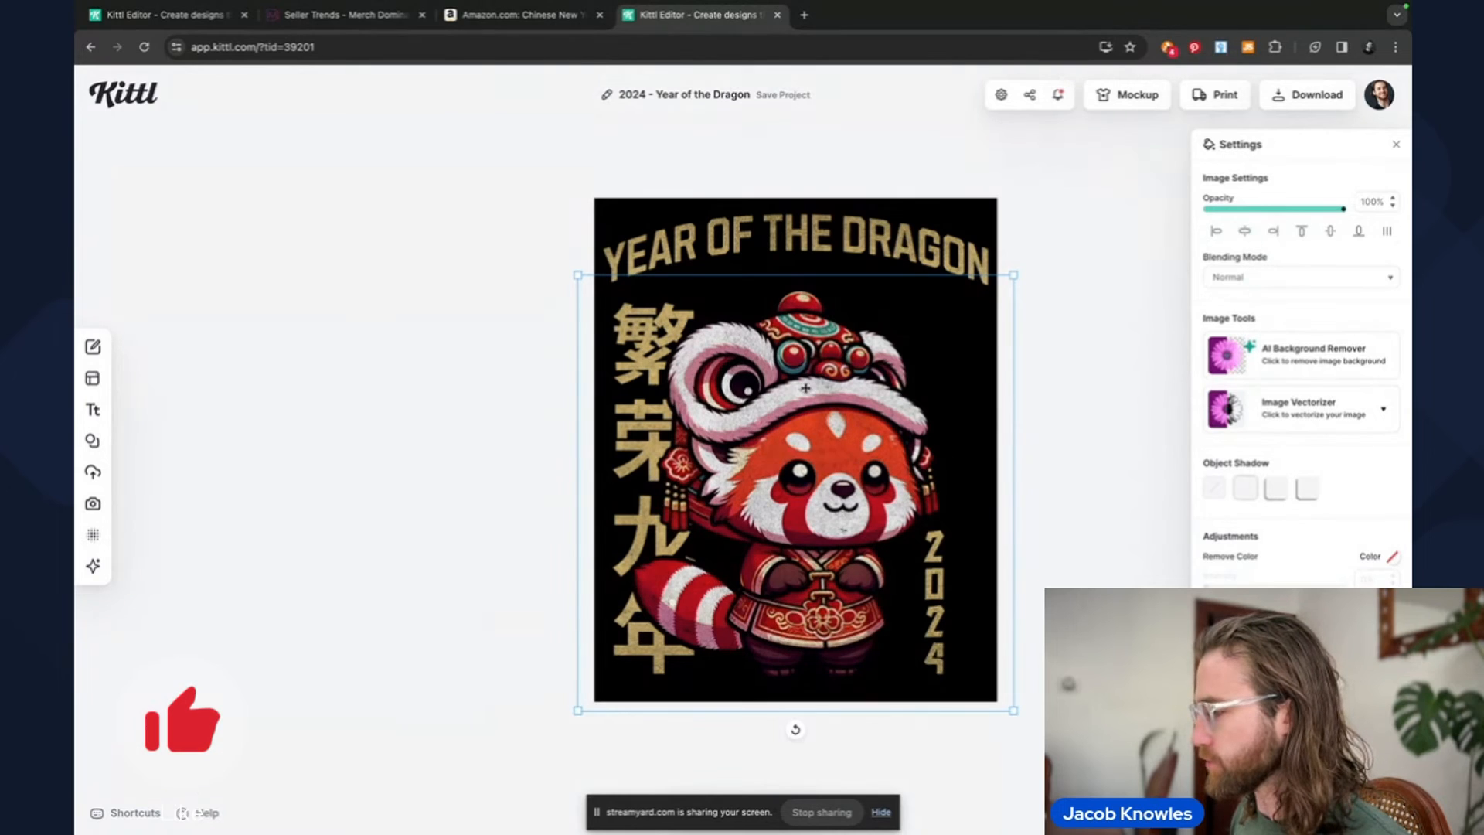
pyautogui.moveTo(648, 457); pyautogui.dragTo(631, 416)
pyautogui.click(634, 421)
pyautogui.moveTo(937, 556)
pyautogui.mouseDown()
pyautogui.moveTo(945, 539)
pyautogui.moveTo(919, 534)
pyautogui.mouseUp()
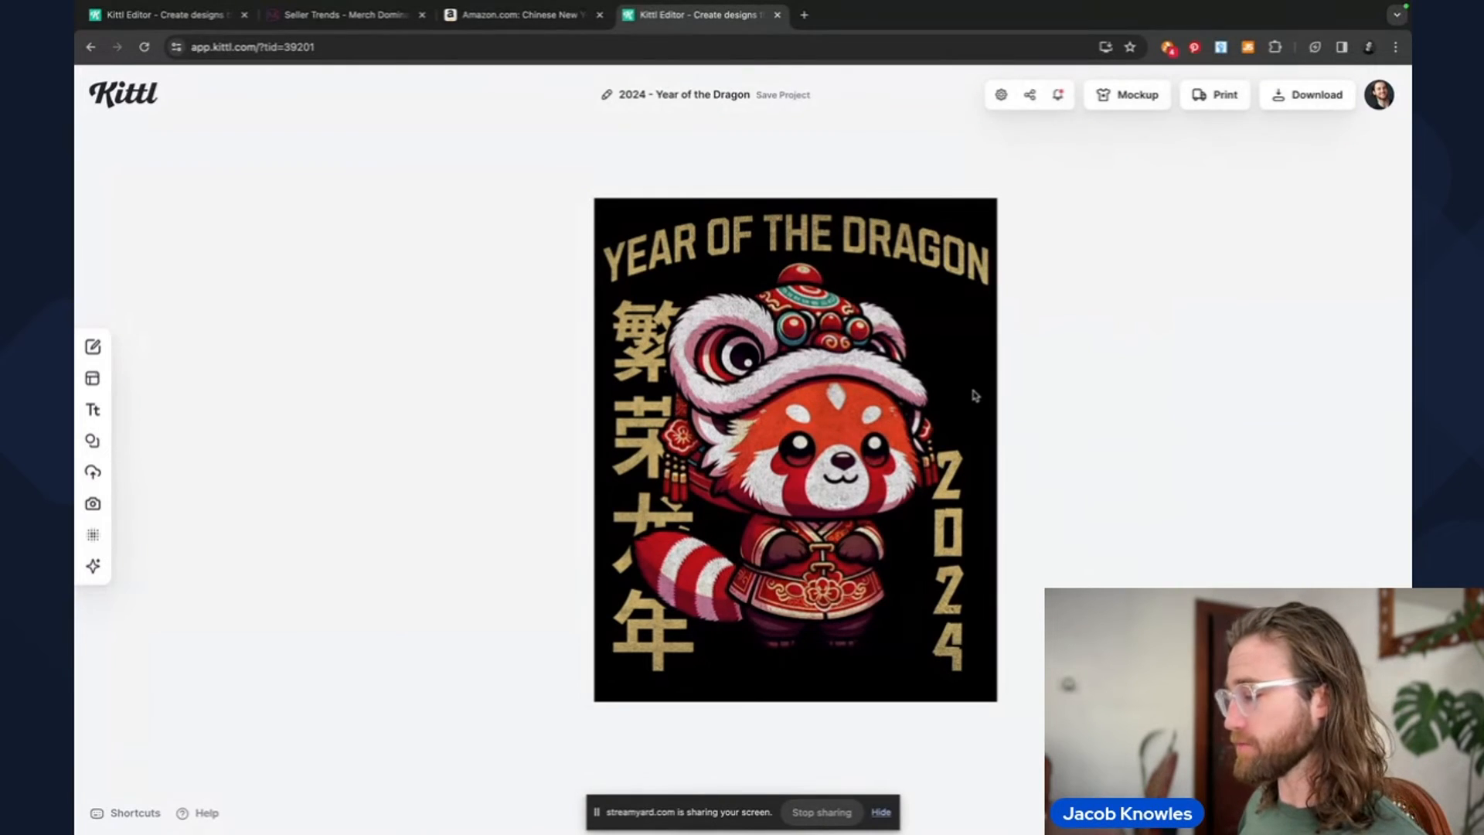
# - Browse the grunge and paper textures and apply a paper texture with lighter center and darker edges to the artboard
pyautogui.scroll(5, 800, 443)
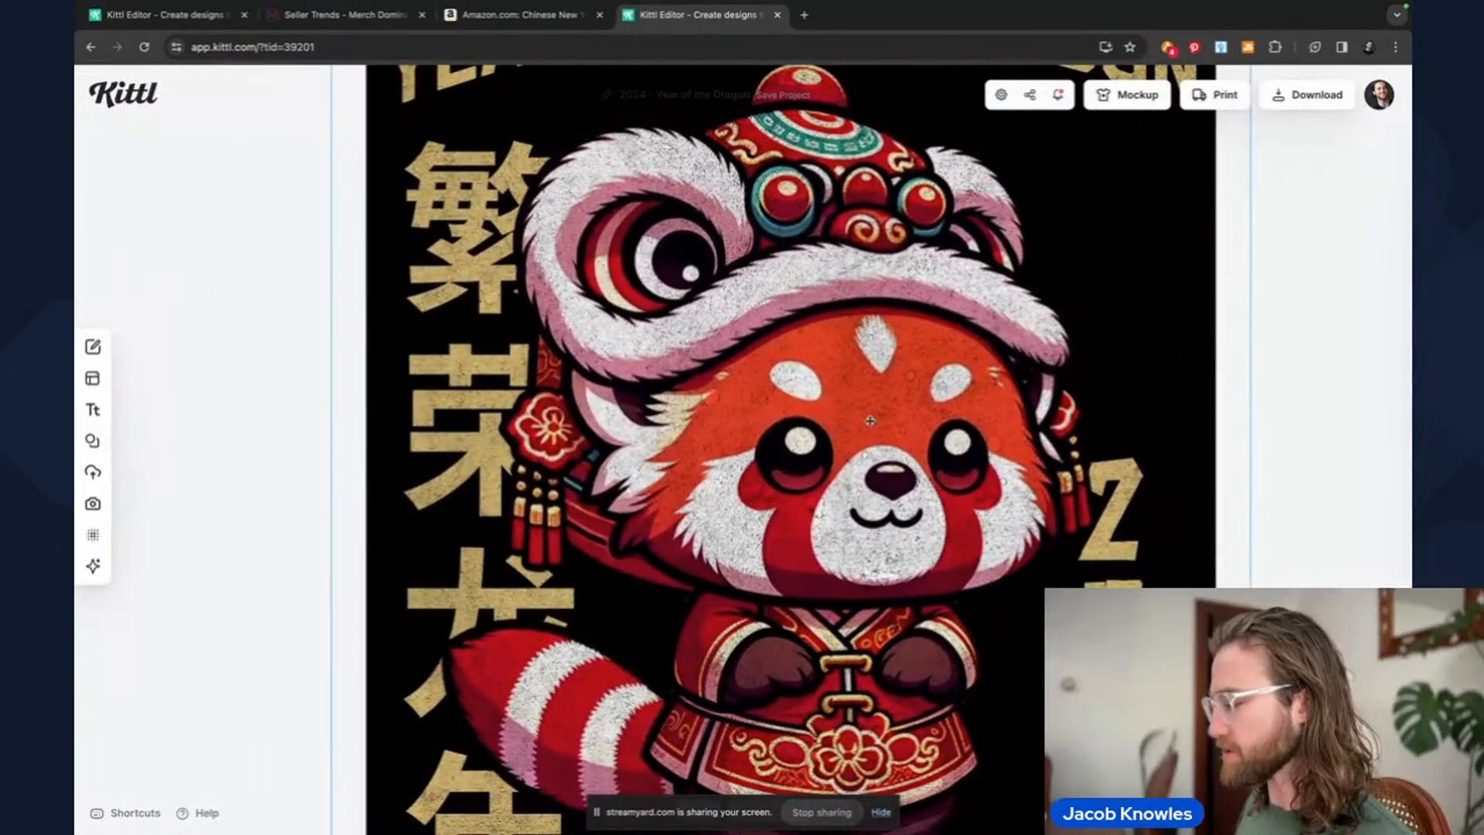
pyautogui.click(870, 421)
pyautogui.scroll(-5, 870, 421)
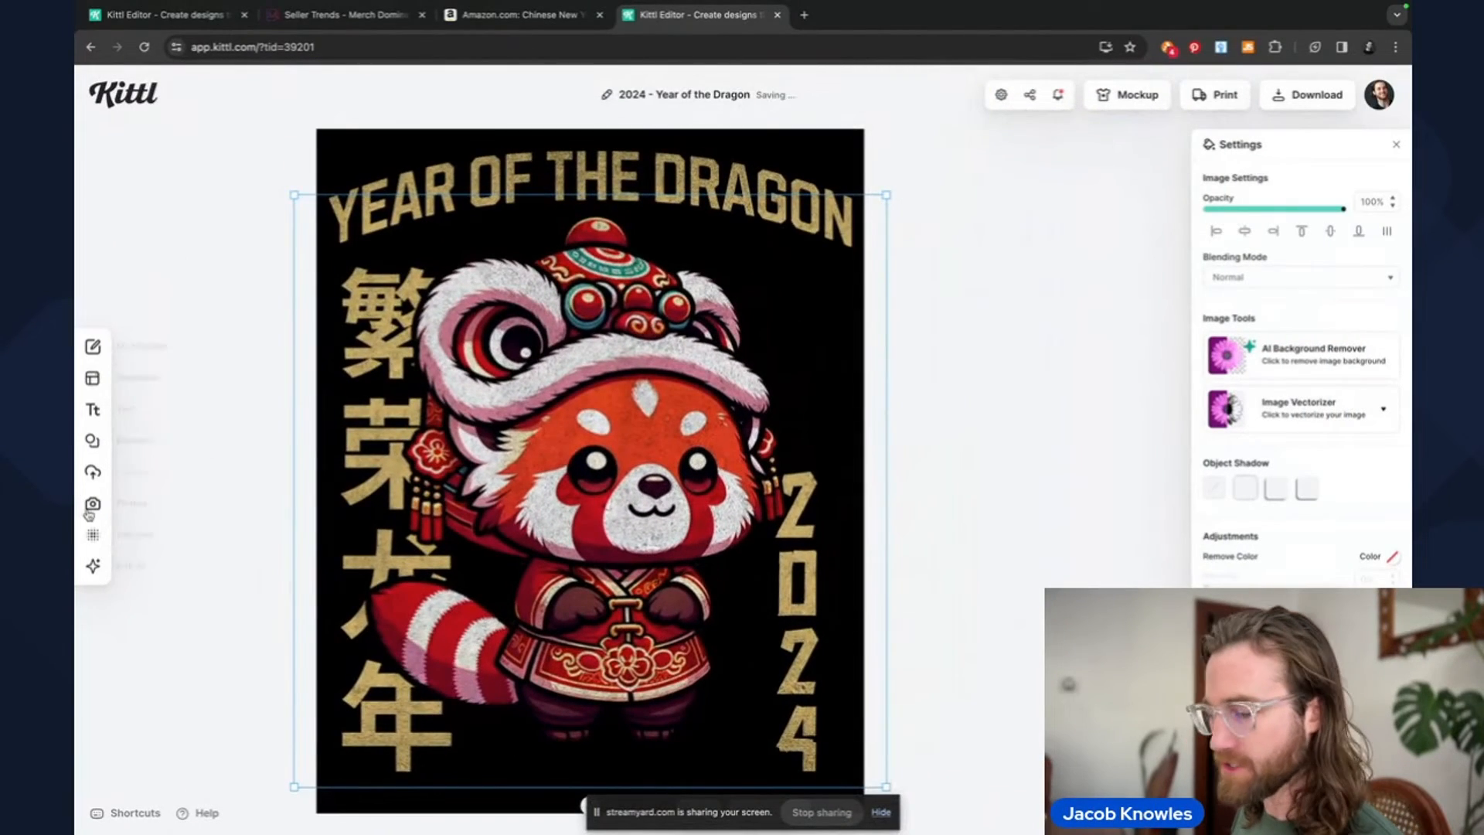
pyautogui.click(113, 544)
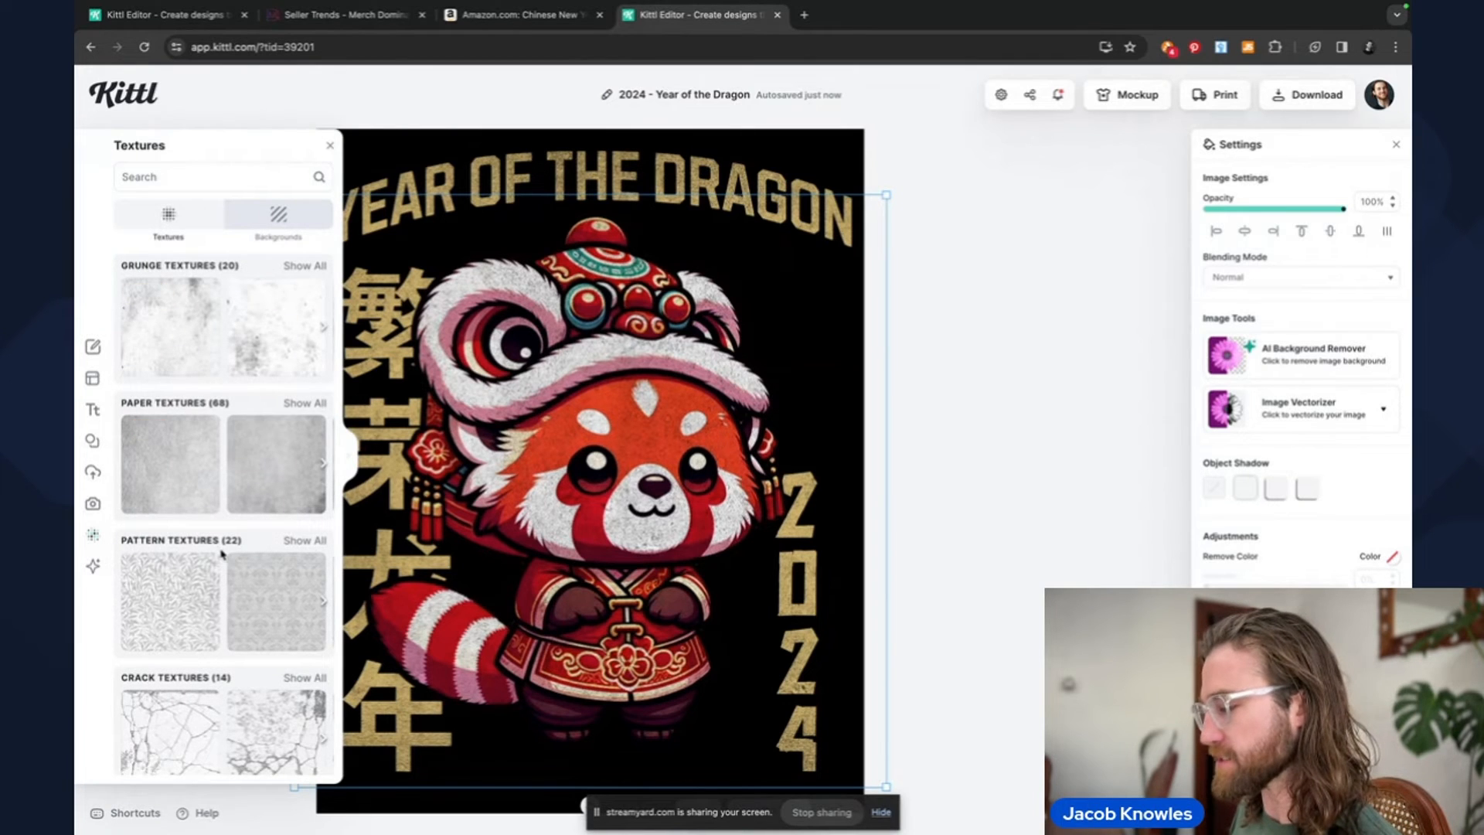
pyautogui.scroll(-5, 224, 556)
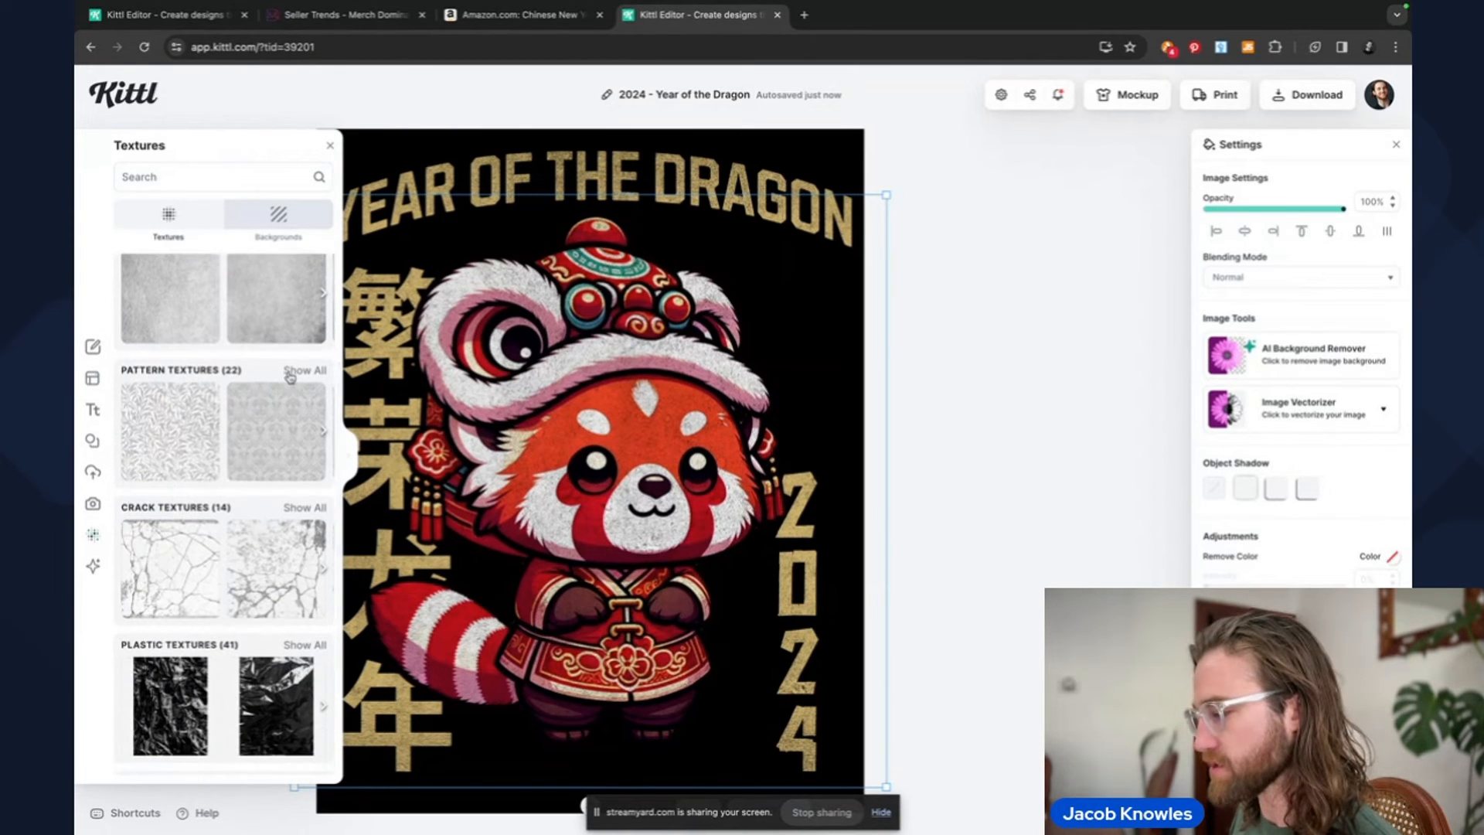
pyautogui.scroll(5, 290, 379)
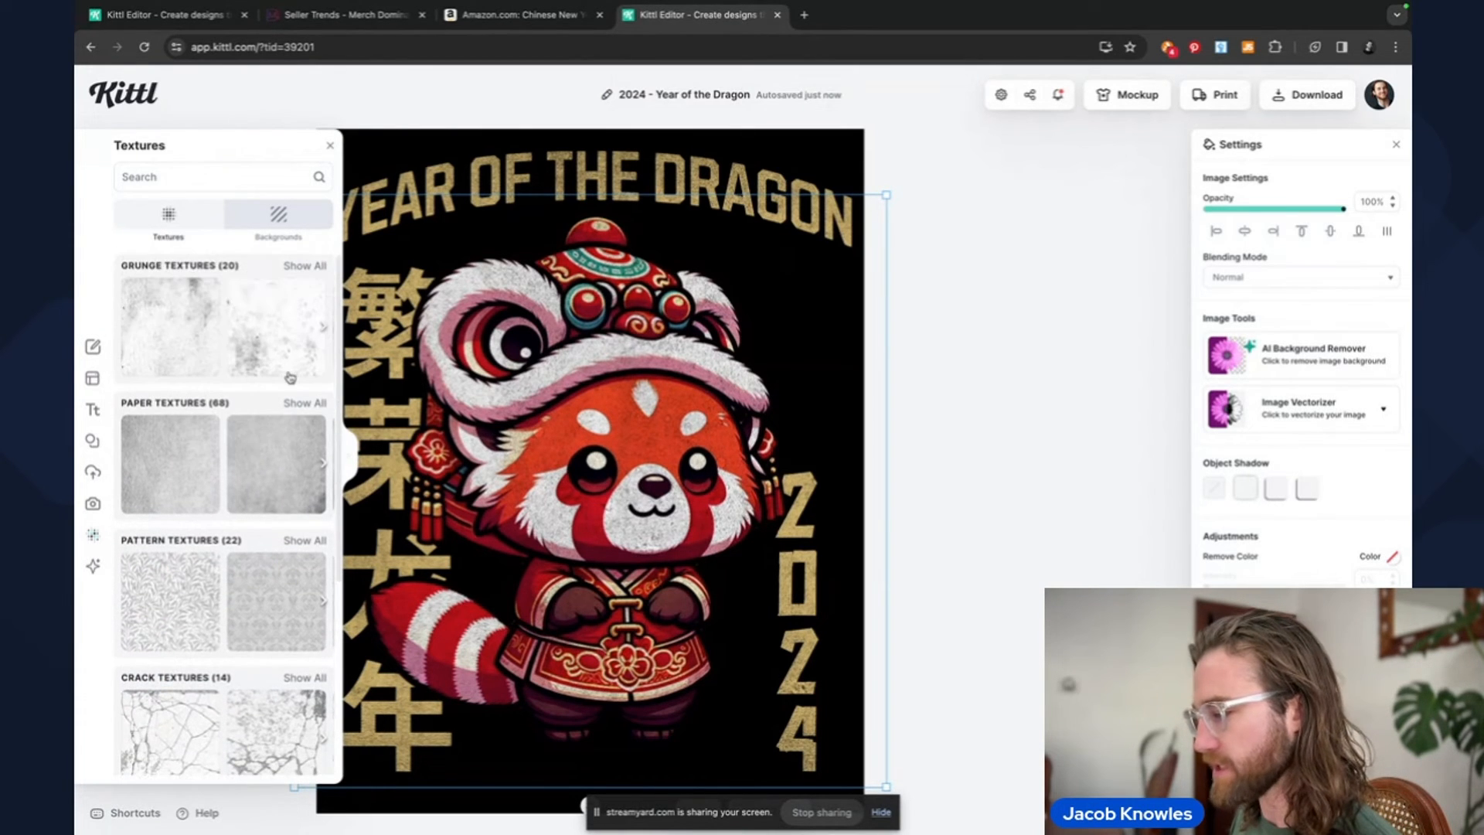
pyautogui.click(325, 331)
pyautogui.click(325, 332)
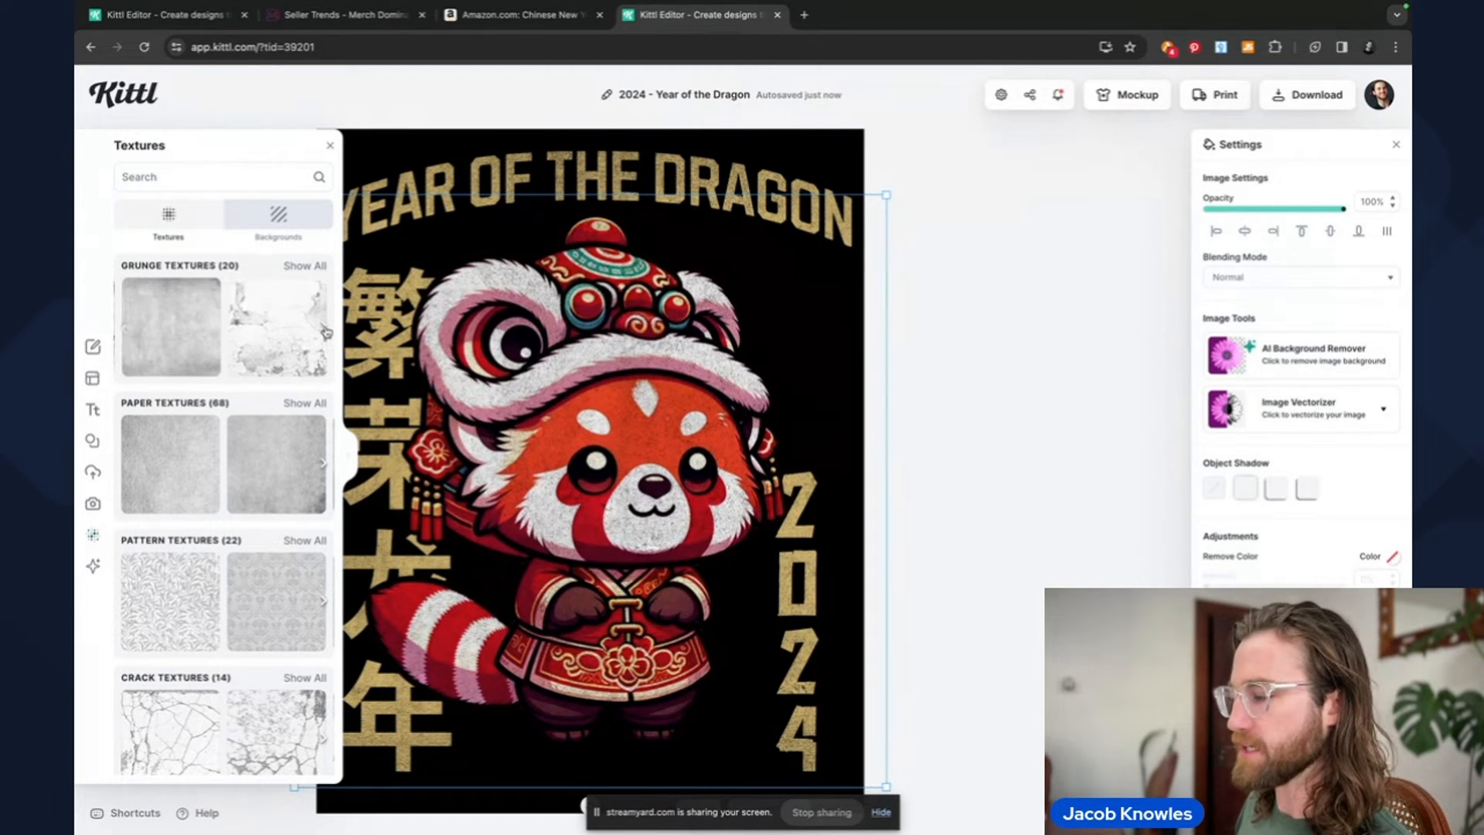
pyautogui.click(326, 332)
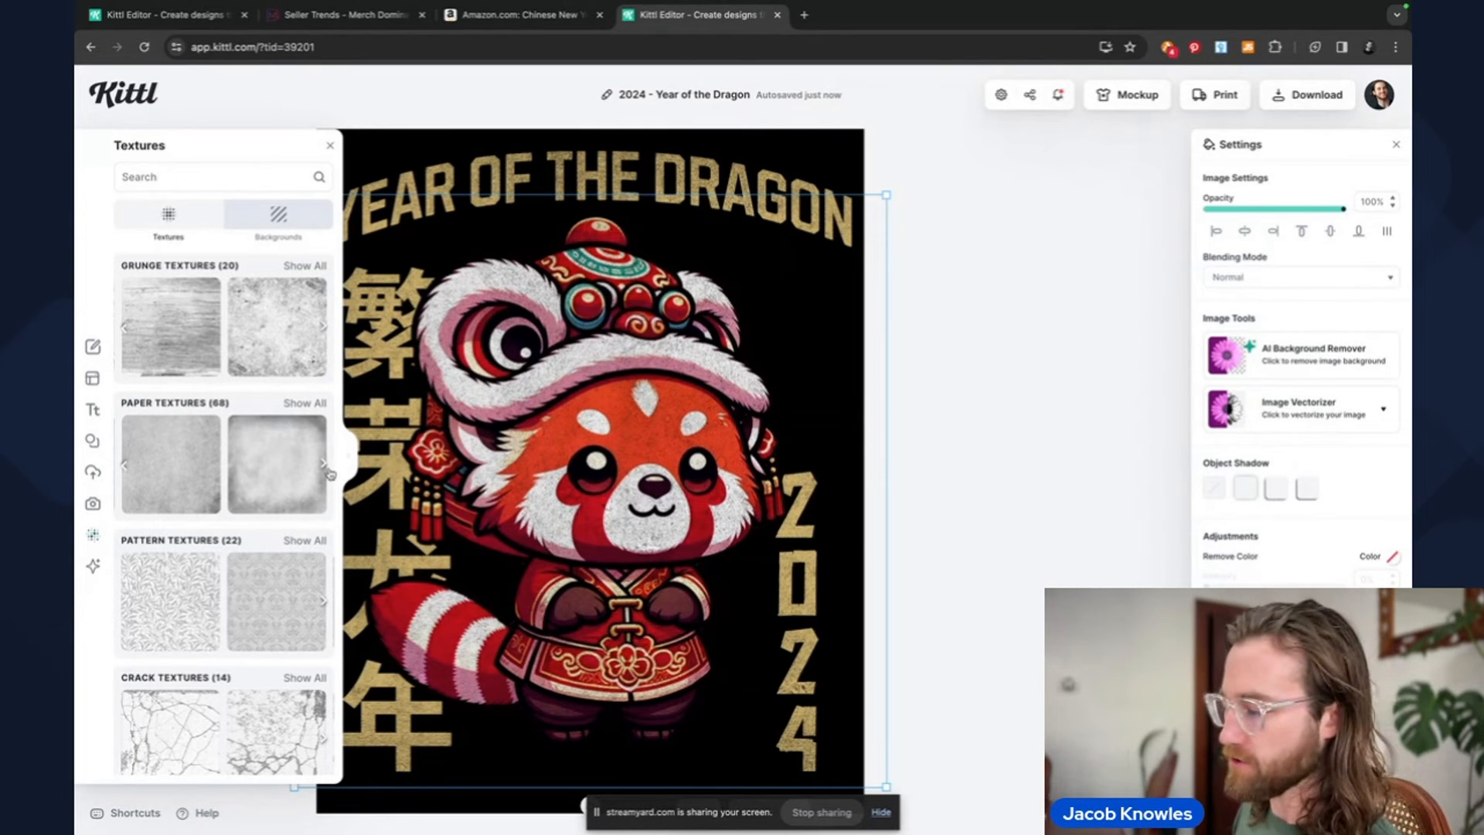
pyautogui.click(281, 484)
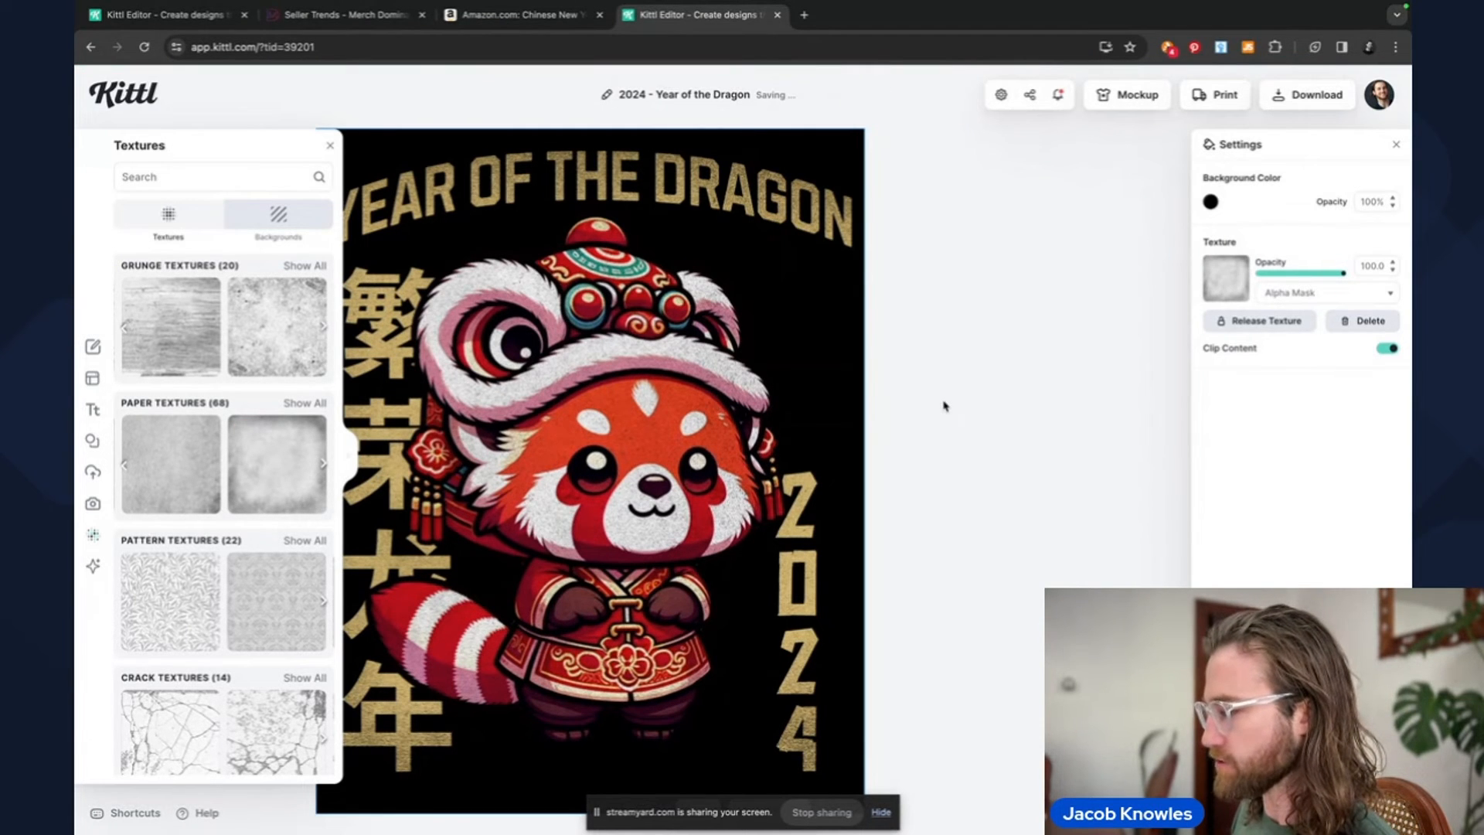
# - Set the artboard texture's opacity to 75.7
pyautogui.hscroll(-2, 945, 406)
pyautogui.scroll(-1, 945, 406)
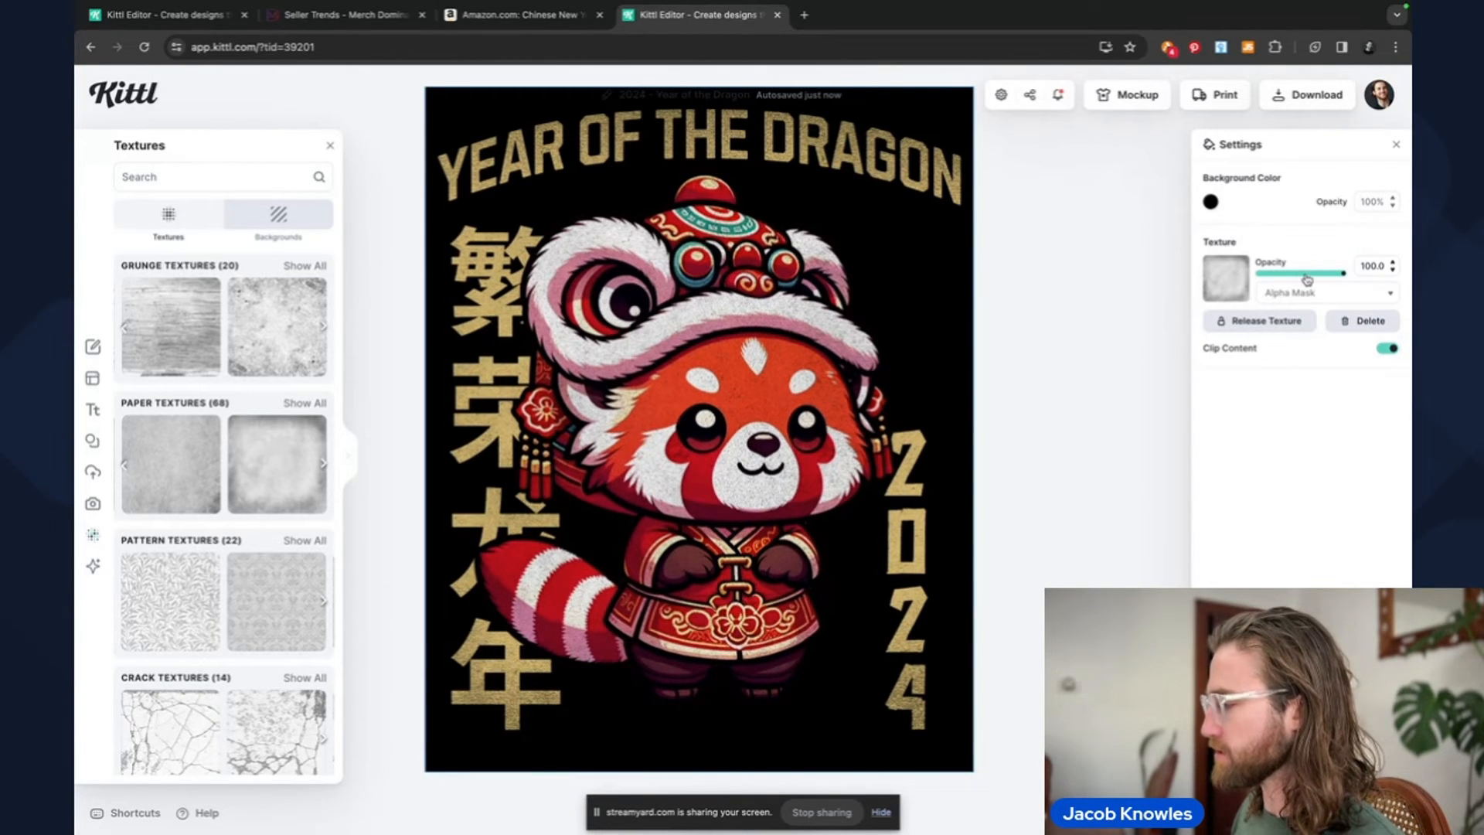
pyautogui.moveTo(1292, 276); pyautogui.dragTo(1322, 274)
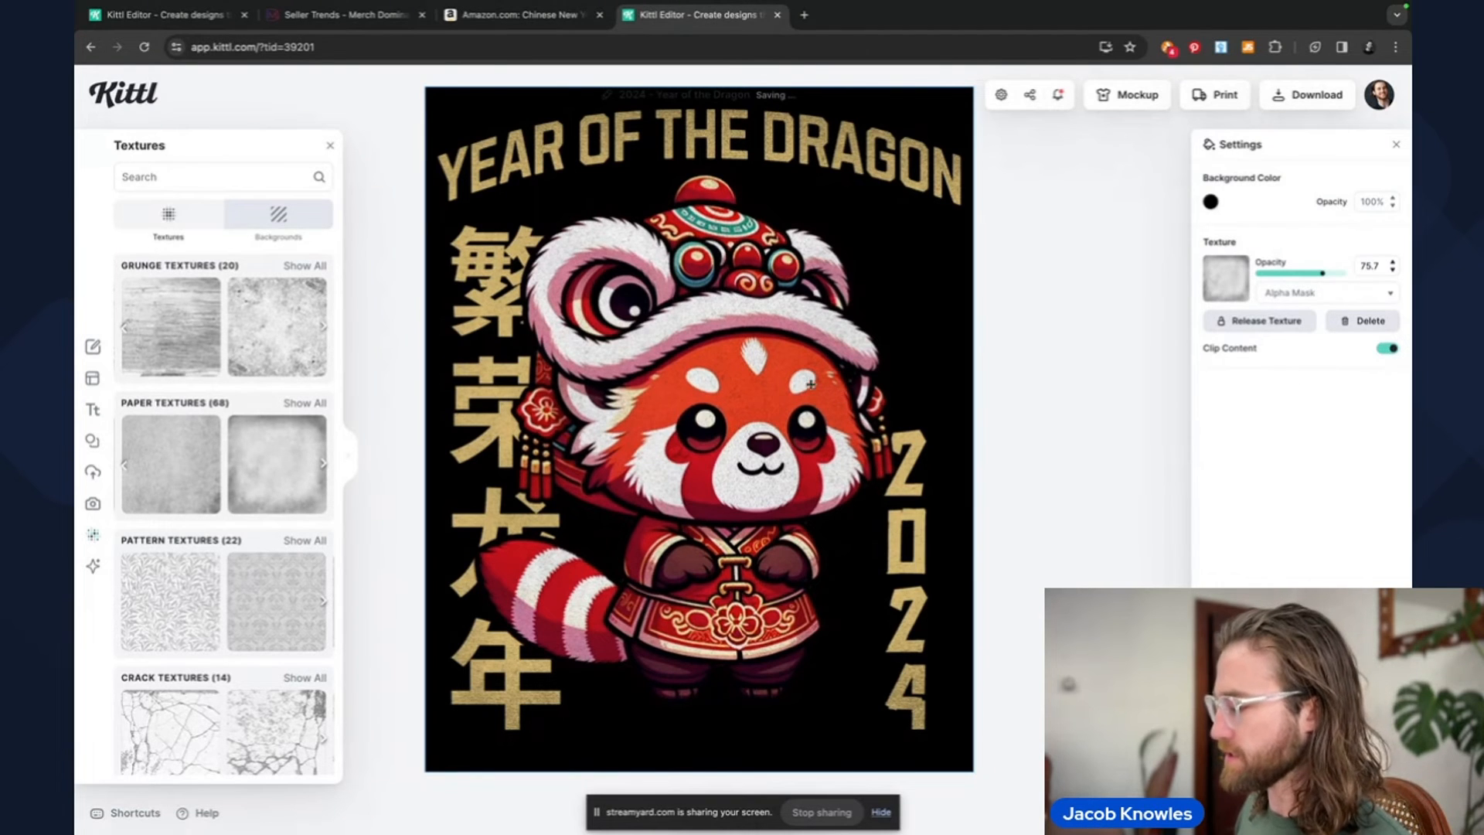
# - Examine the texture's effect on the panda's face, the Chinese characters and the title, close up and as a whole design
pyautogui.scroll(10, 740, 424)
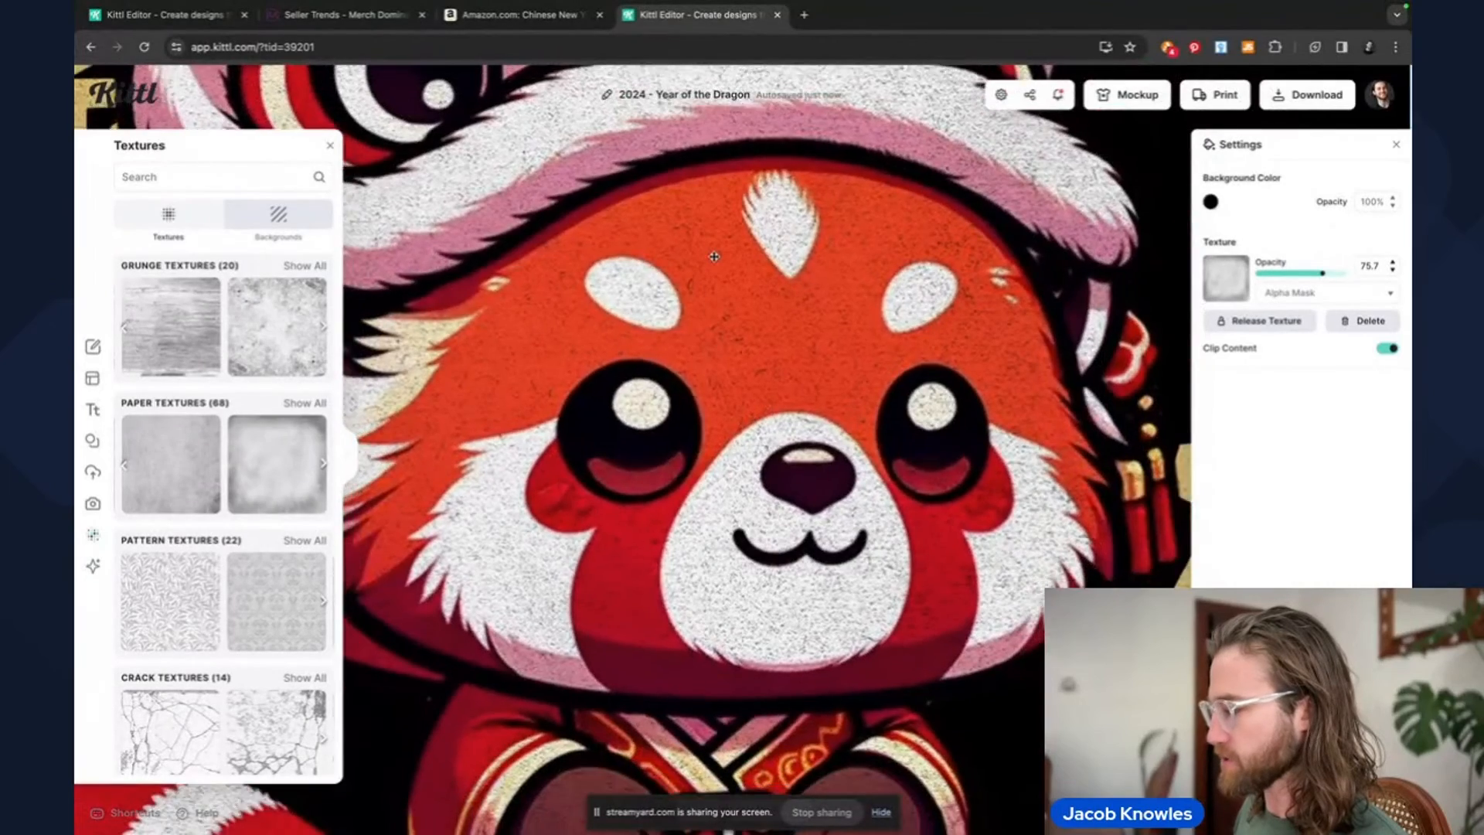
pyautogui.scroll(-10, 712, 256)
pyautogui.scroll(8, 713, 257)
pyautogui.scroll(-4, 750, 497)
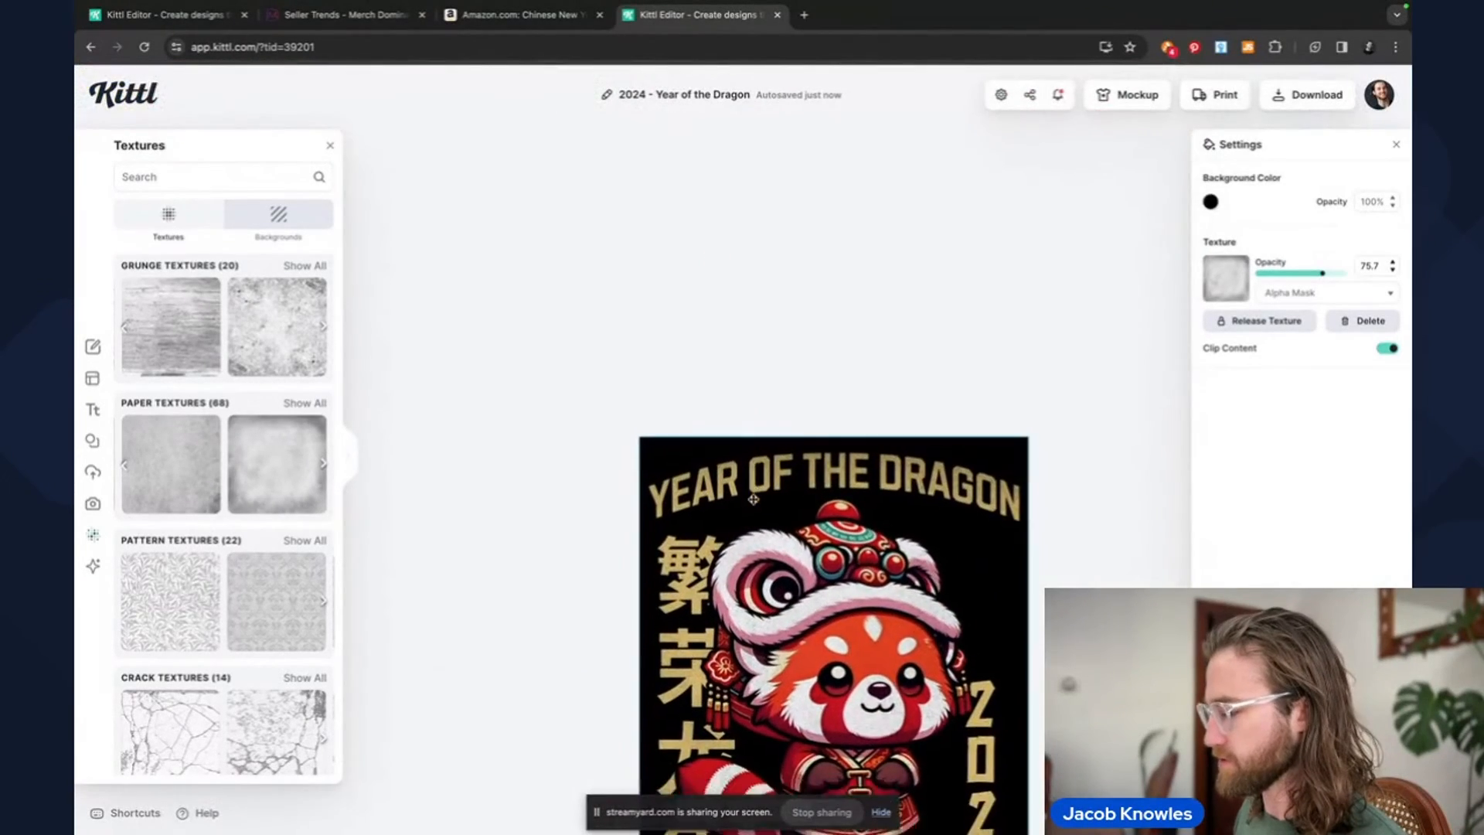
pyautogui.scroll(1, 696, 539)
pyautogui.scroll(4, 696, 539)
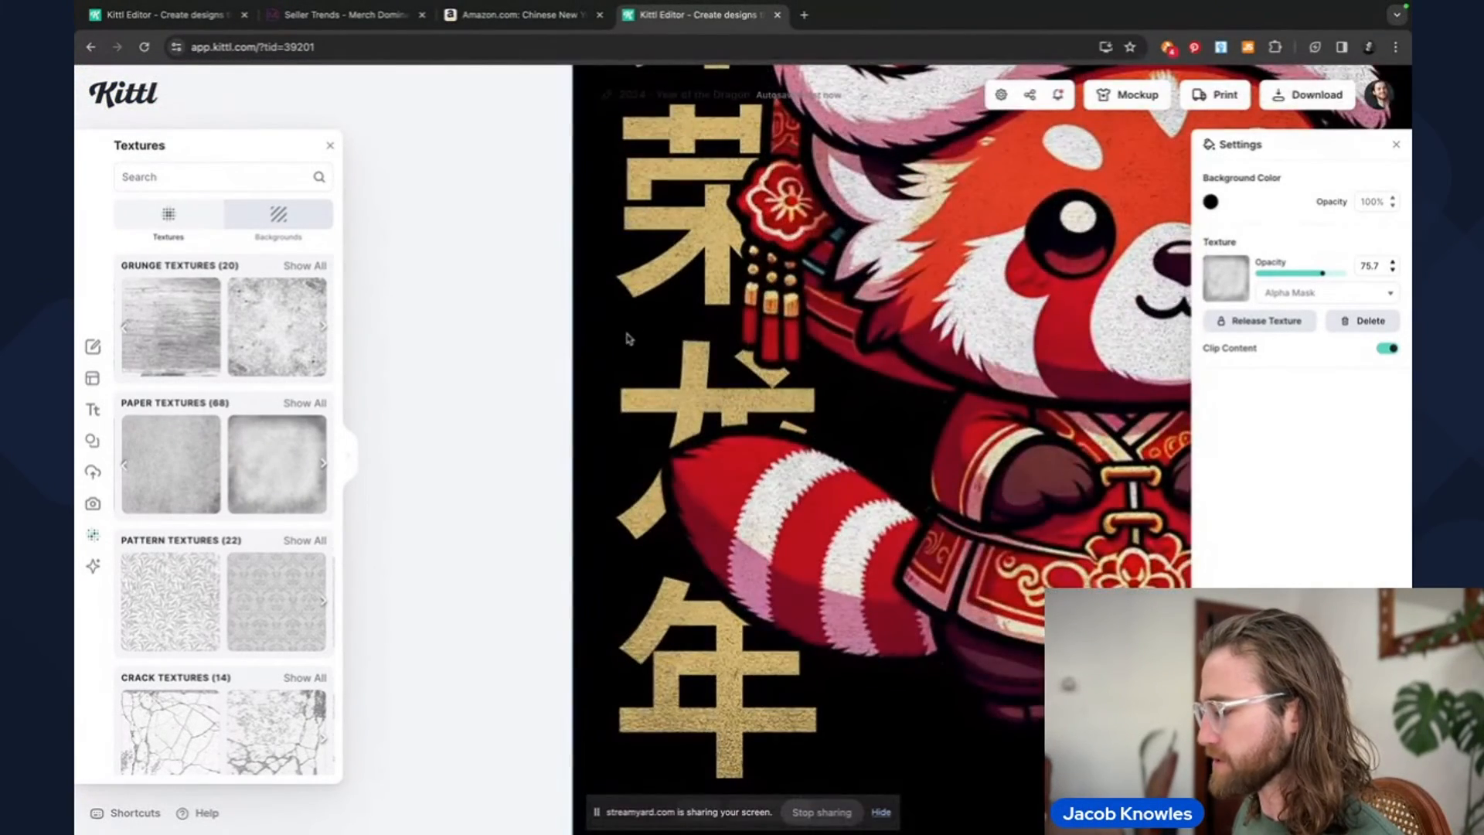
pyautogui.scroll(-4, 634, 416)
pyautogui.scroll(3, 635, 416)
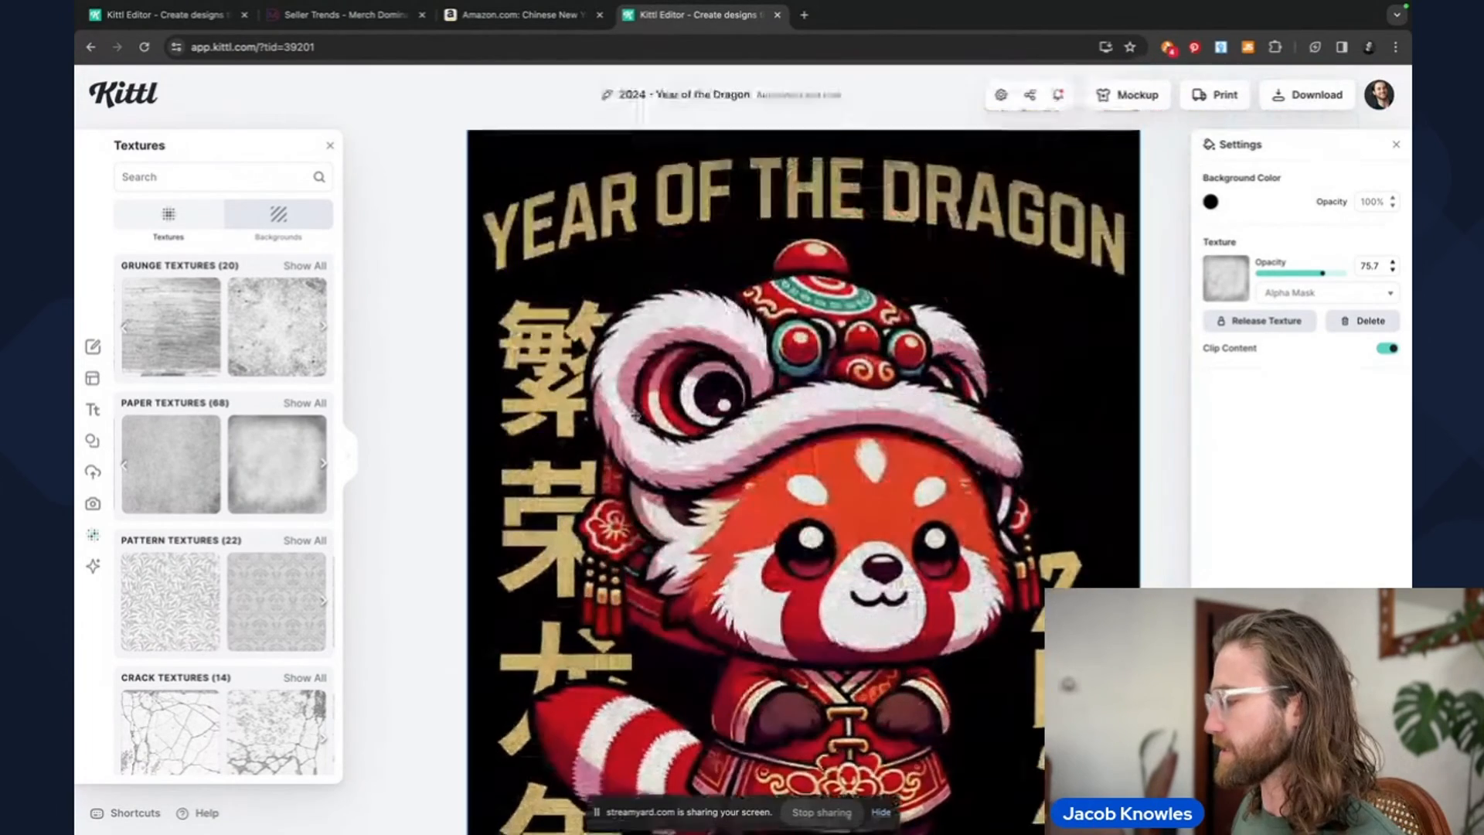
pyautogui.scroll(-2, 636, 415)
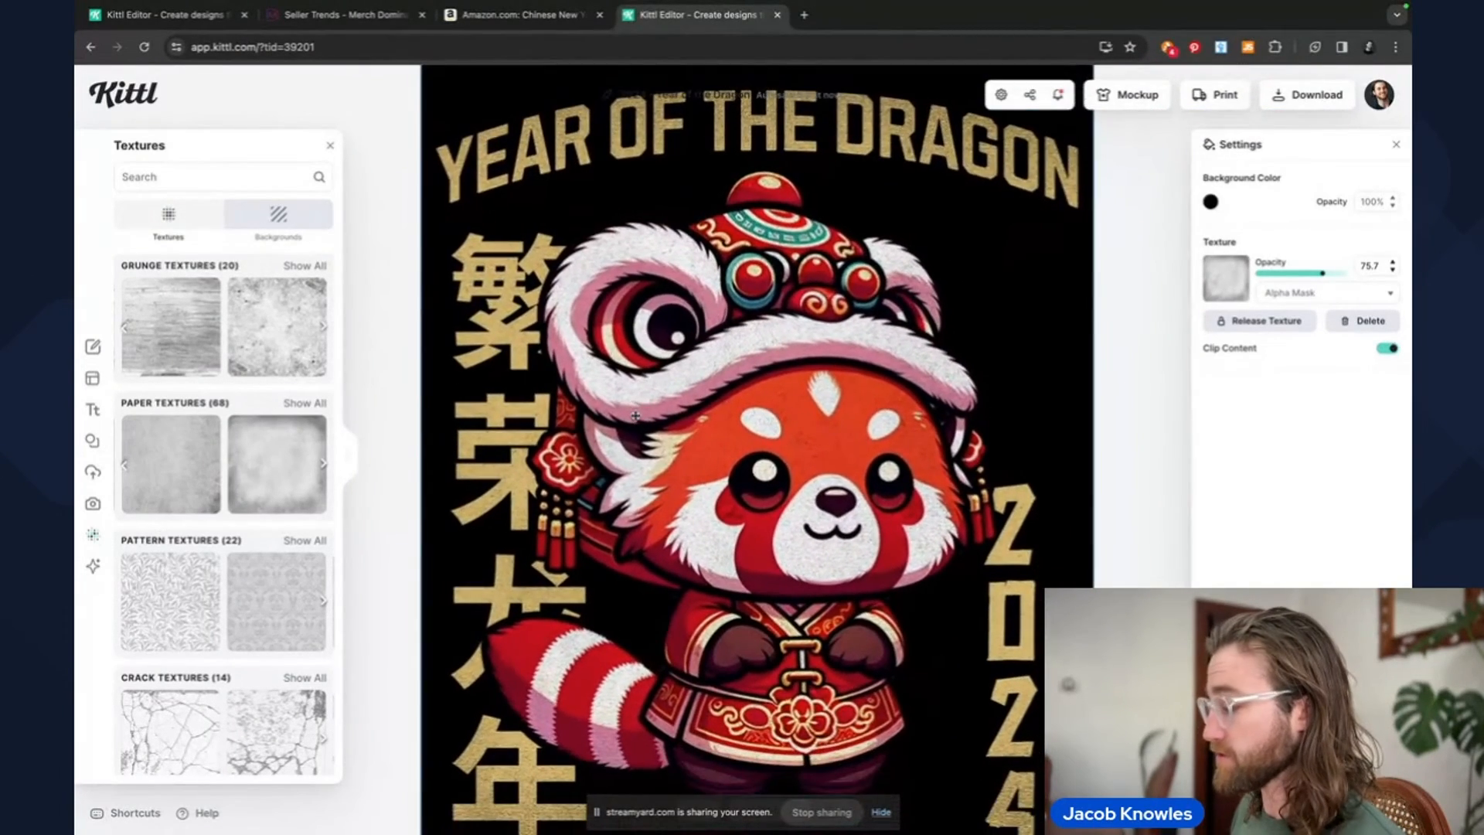
pyautogui.scroll(-1, 635, 416)
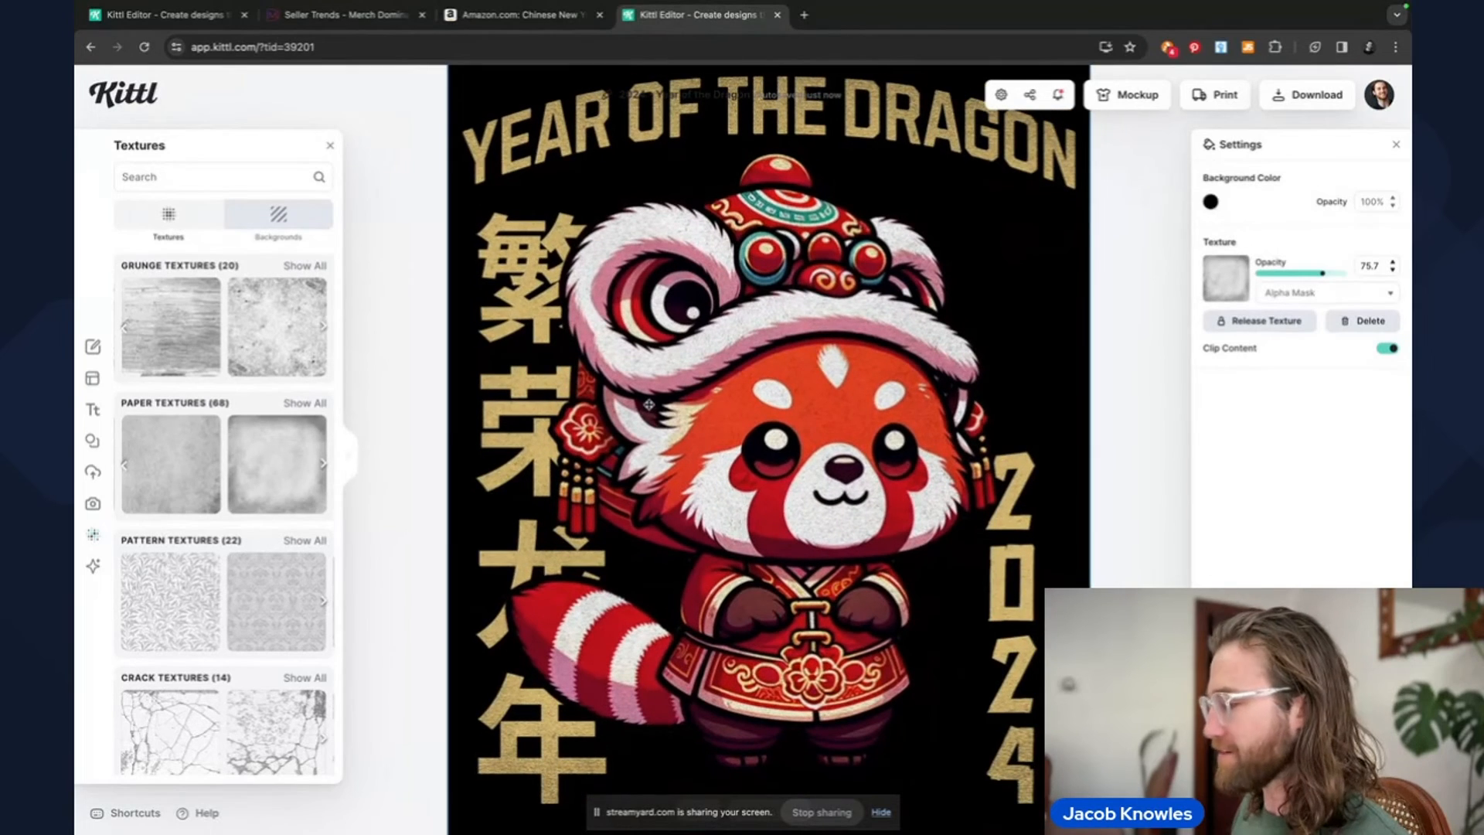
pyautogui.scroll(-2, 634, 432)
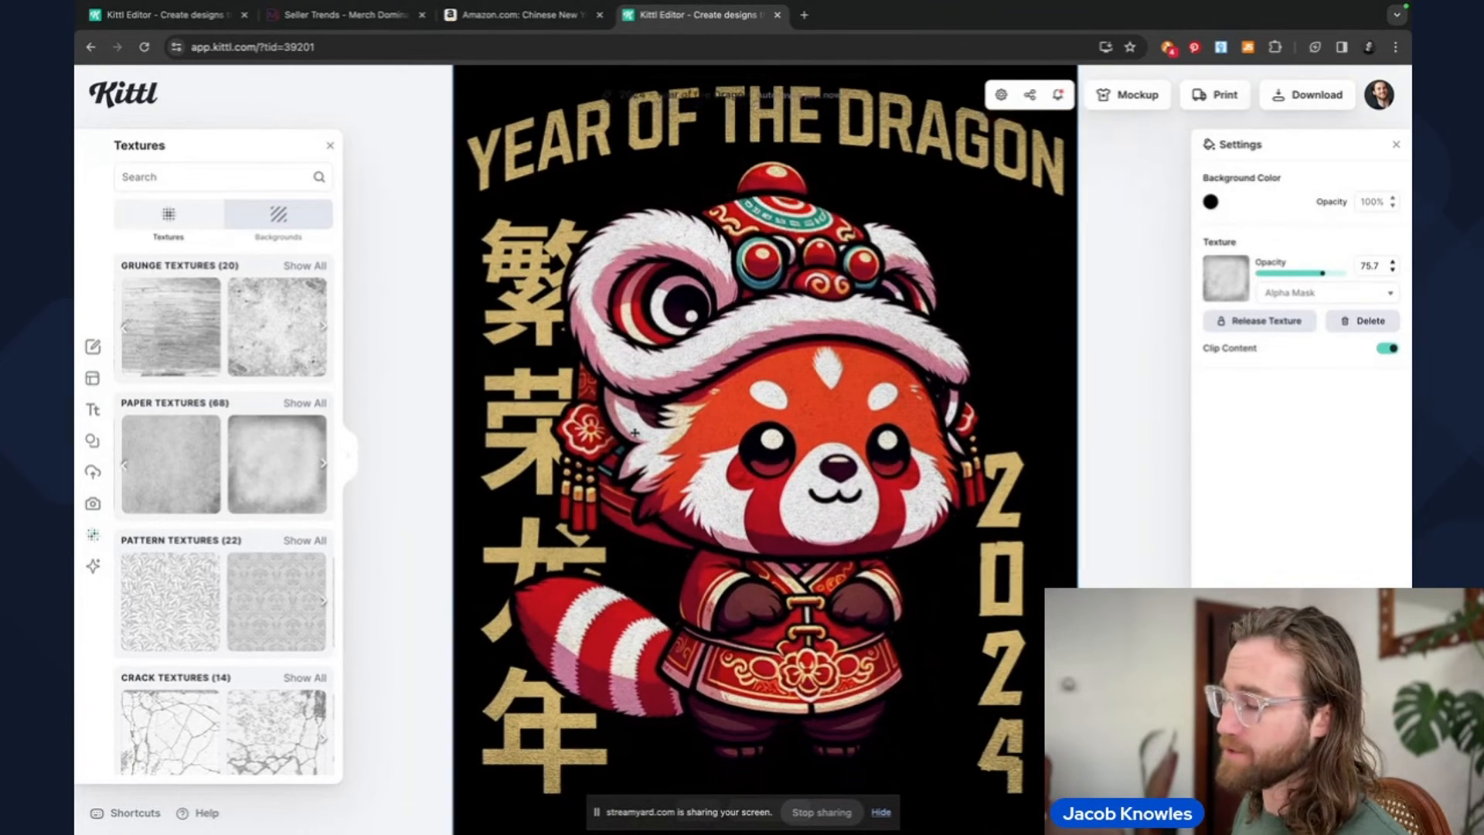
# - Try removing the vertical Chinese characters beside the panda and open the typeface choices for the 2024 text
pyautogui.click(558, 402)
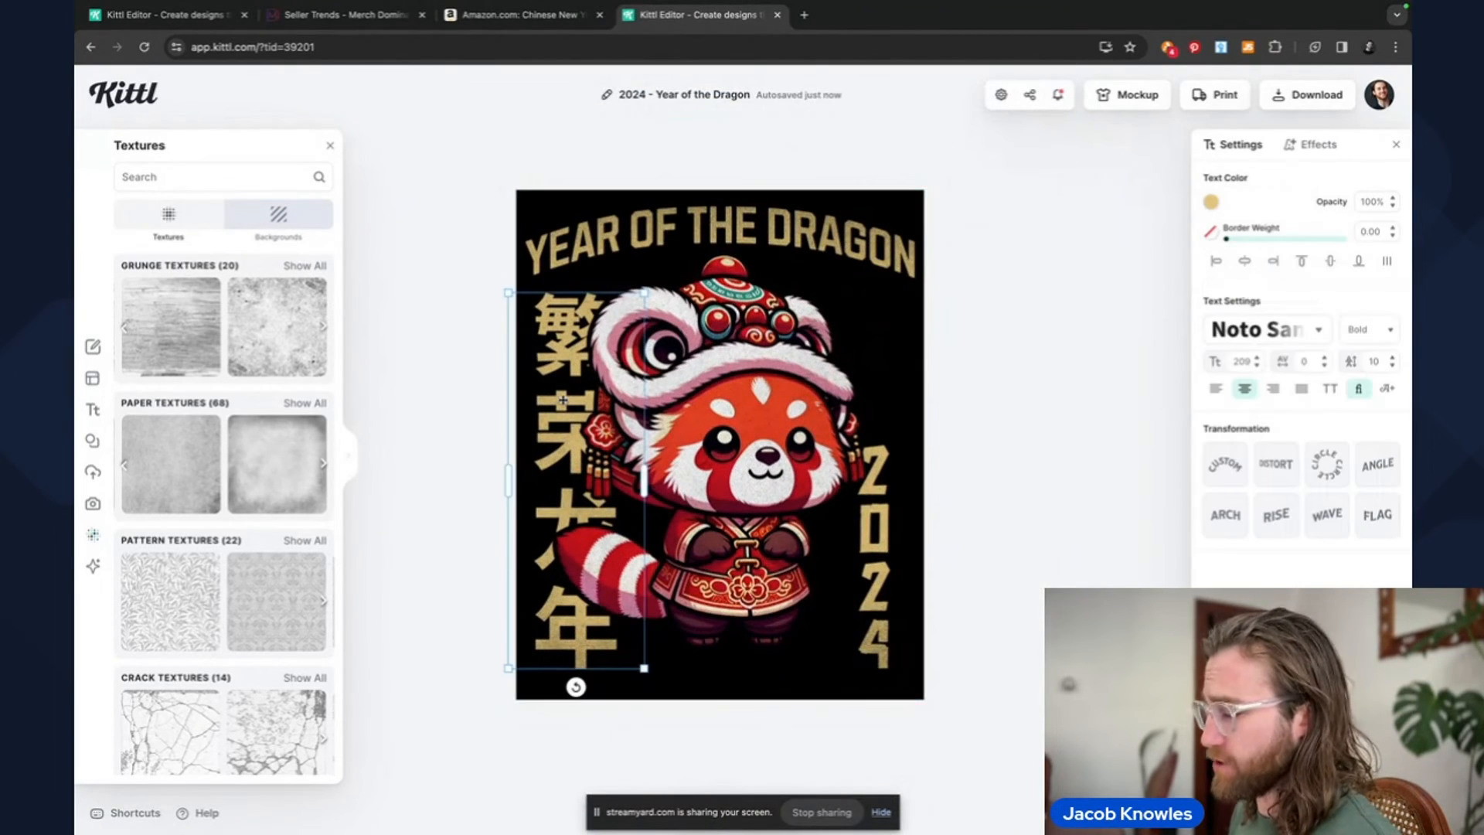
pyautogui.press('Delete')
pyautogui.click(867, 494)
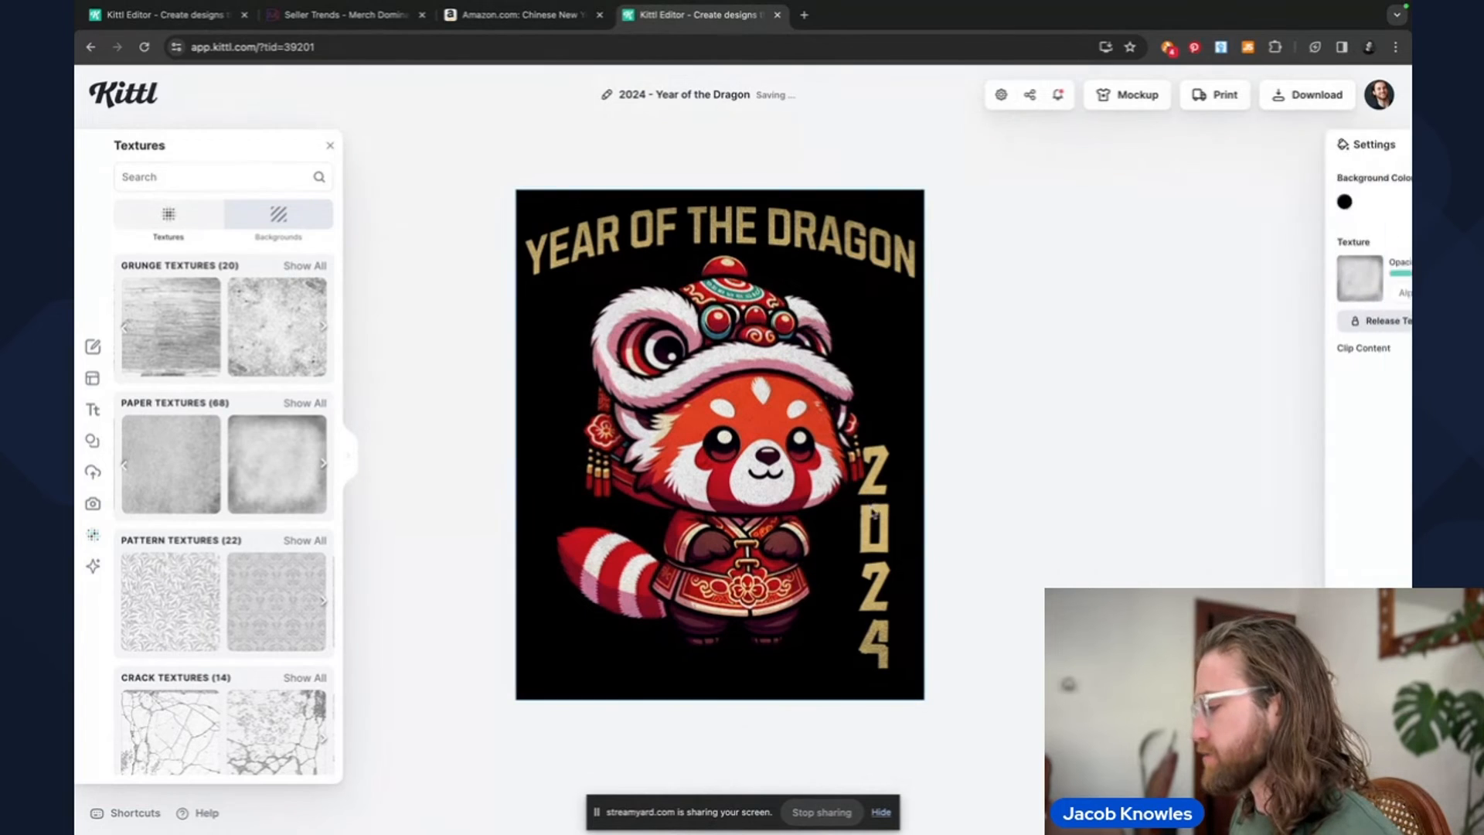
pyautogui.click(875, 519)
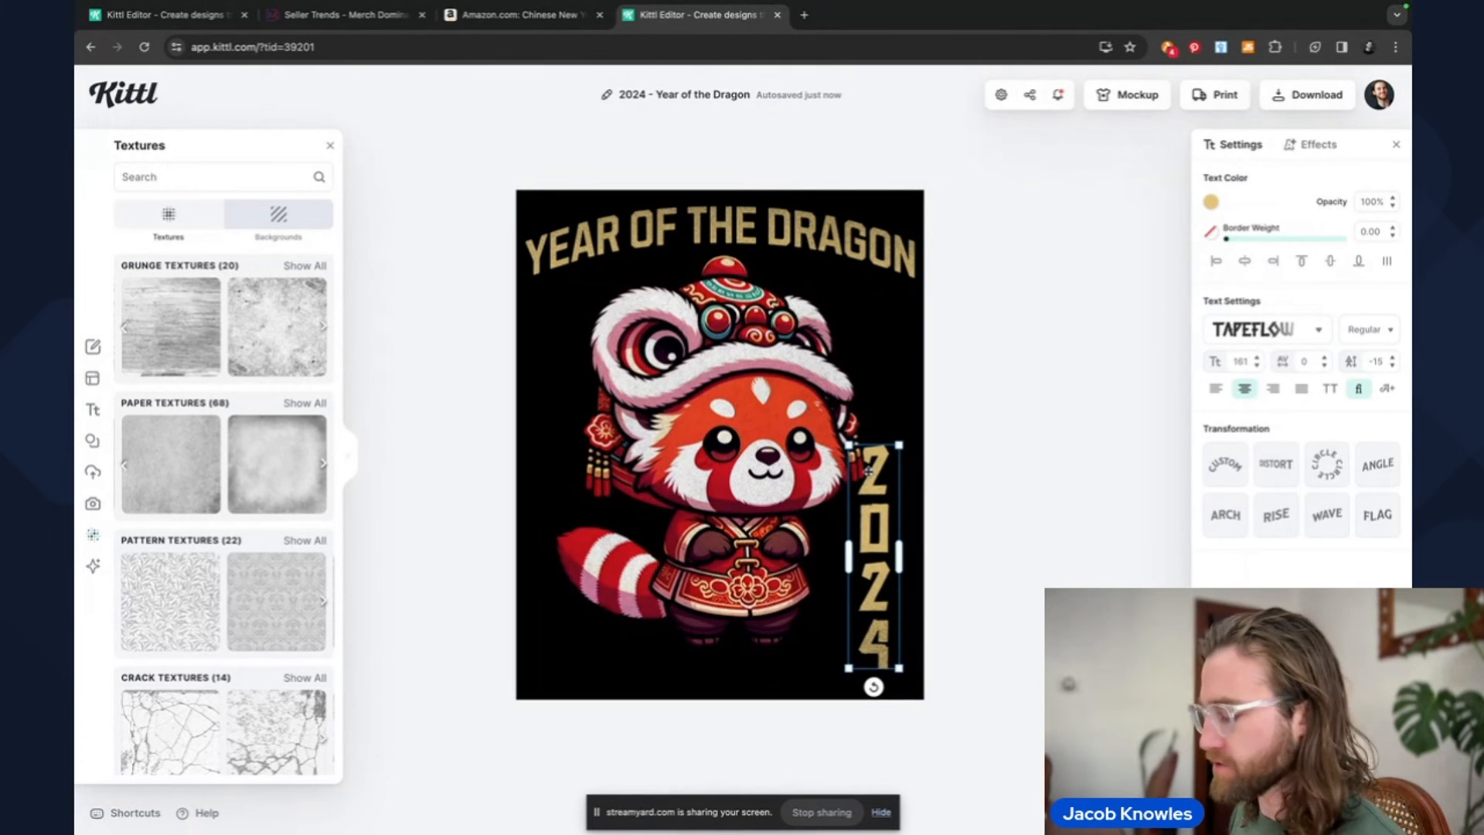
pyautogui.click(1287, 334)
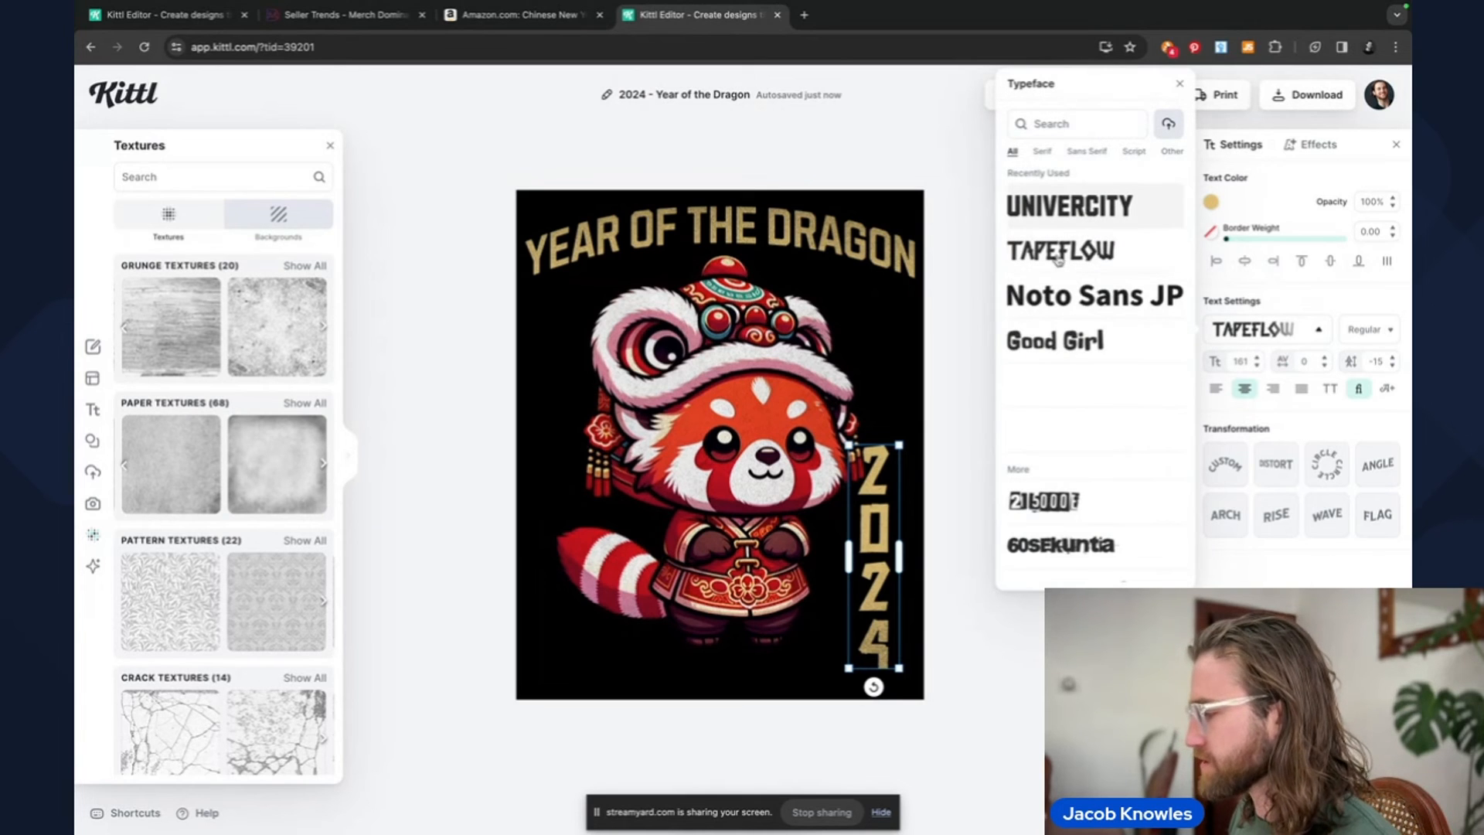
pyautogui.click(806, 230)
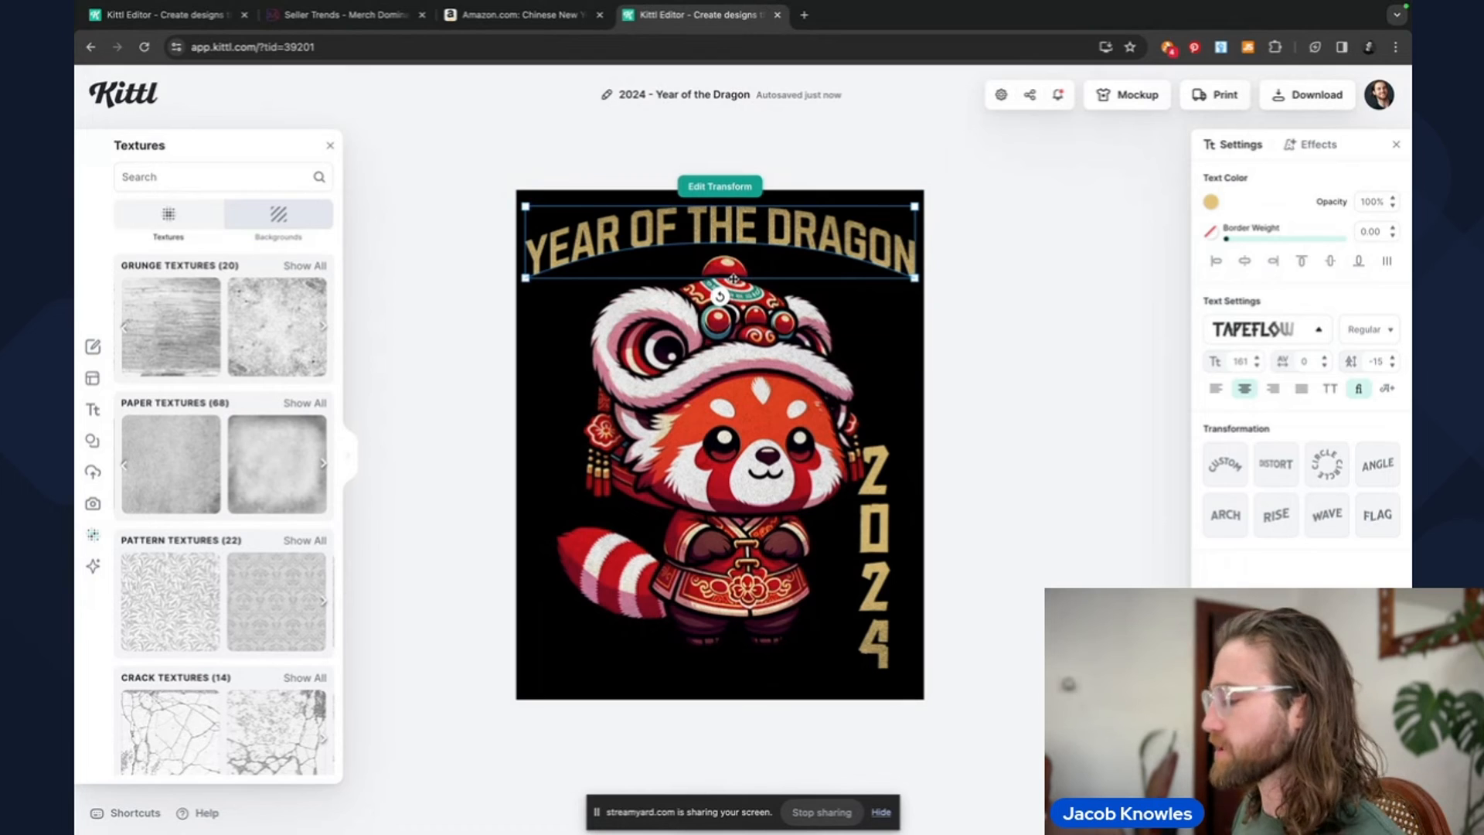
# - Undo the deletion of the vertical Chinese characters
pyautogui.click(736, 711)
pyautogui.press('super+z')
pyautogui.click(491, 424)
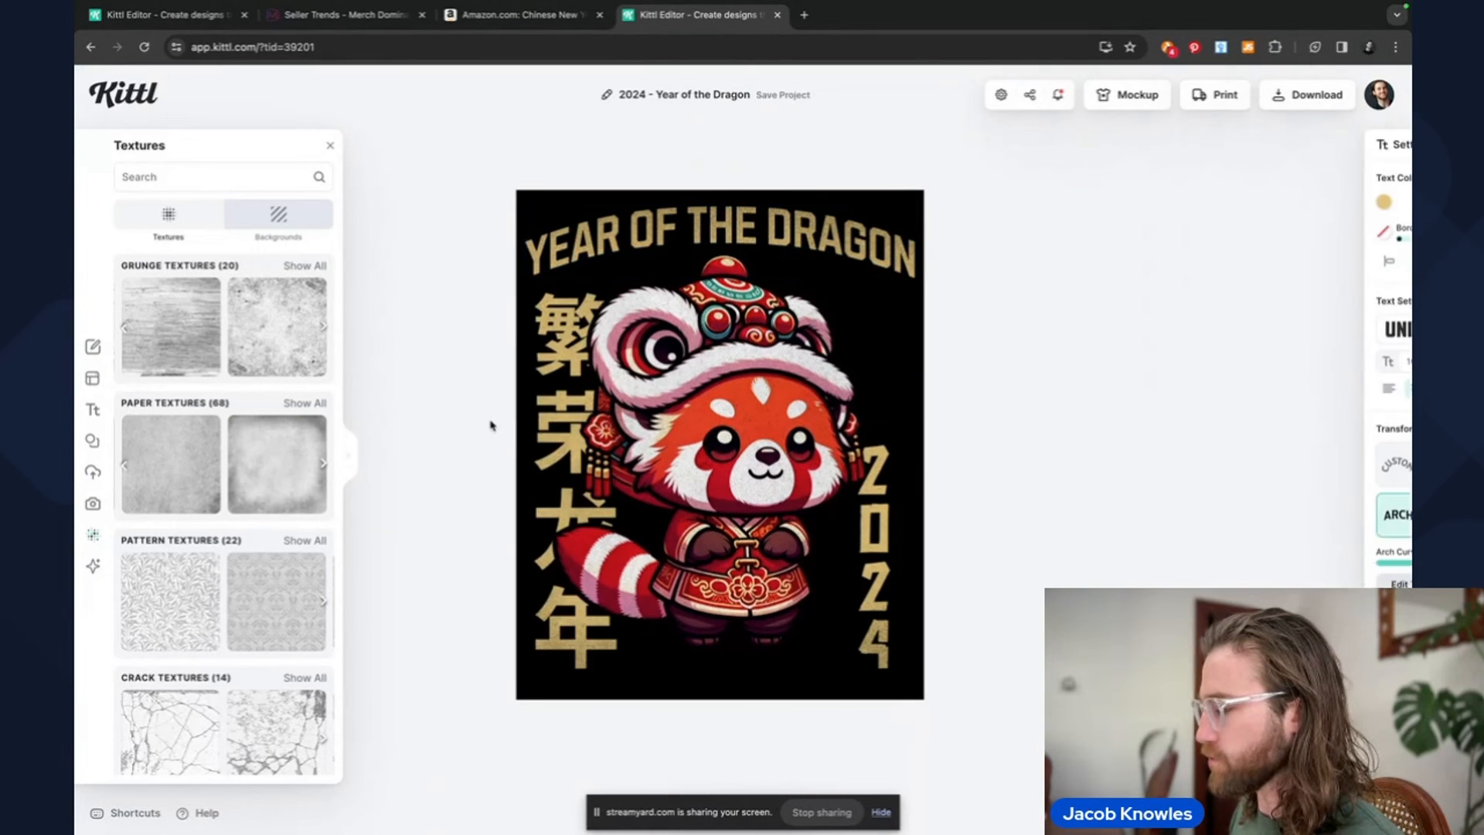
# - Try the Acme typeface on the arched YEAR OF THE DRAGON title, and undo the font change
pyautogui.click(670, 242)
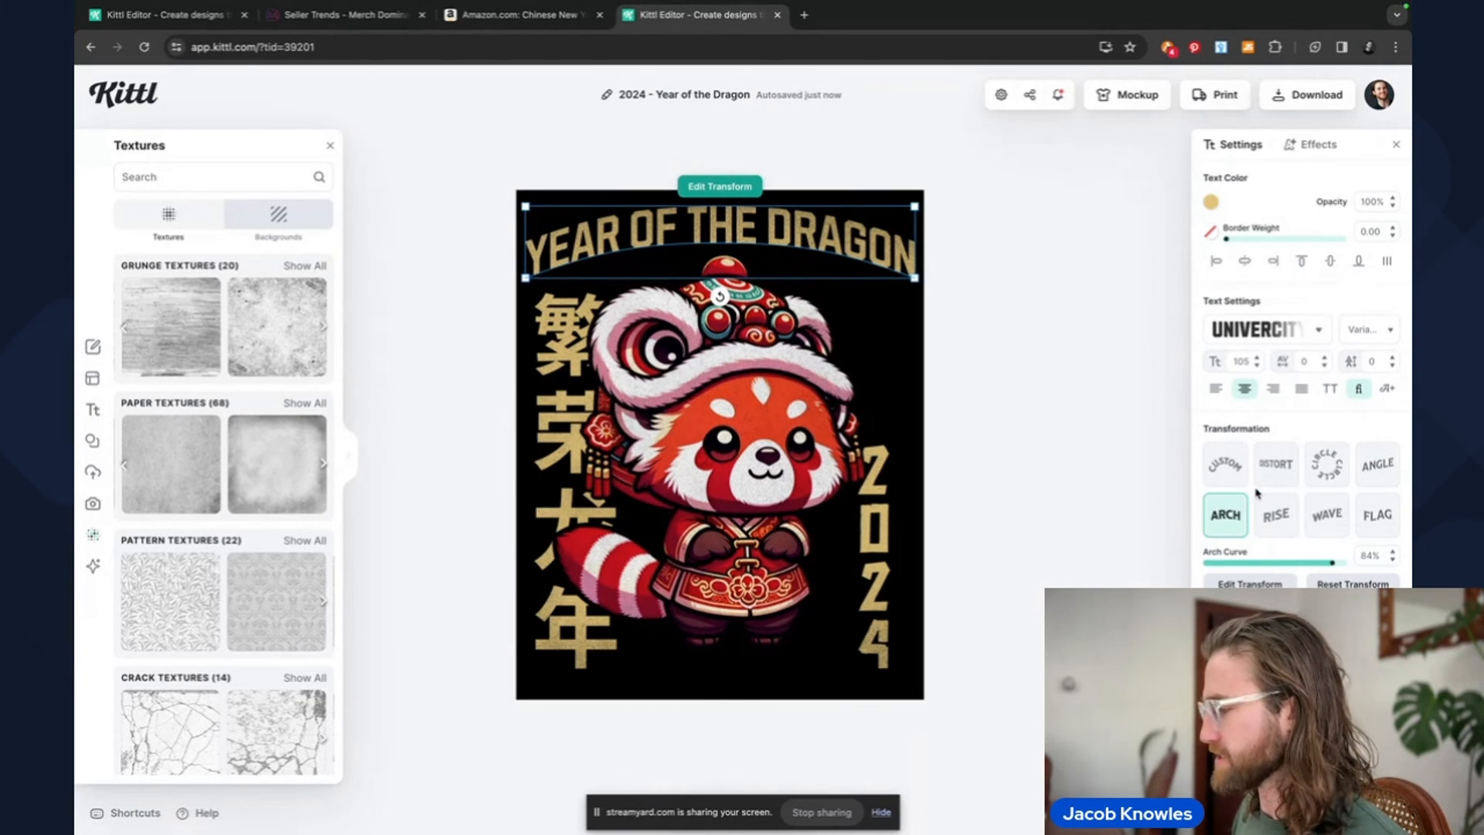
pyautogui.click(1268, 329)
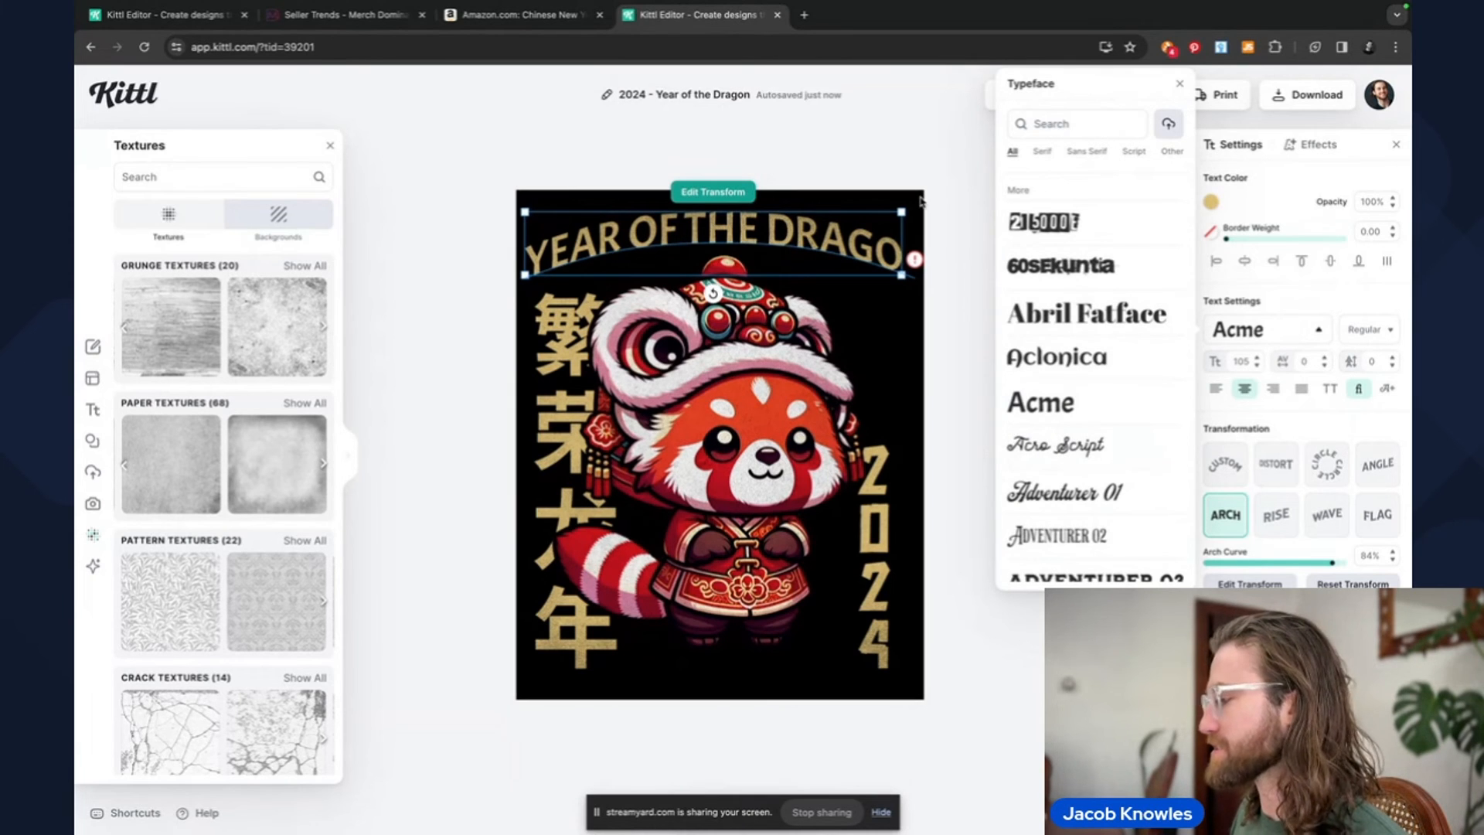
pyautogui.hotkey('ctrl', 'z')
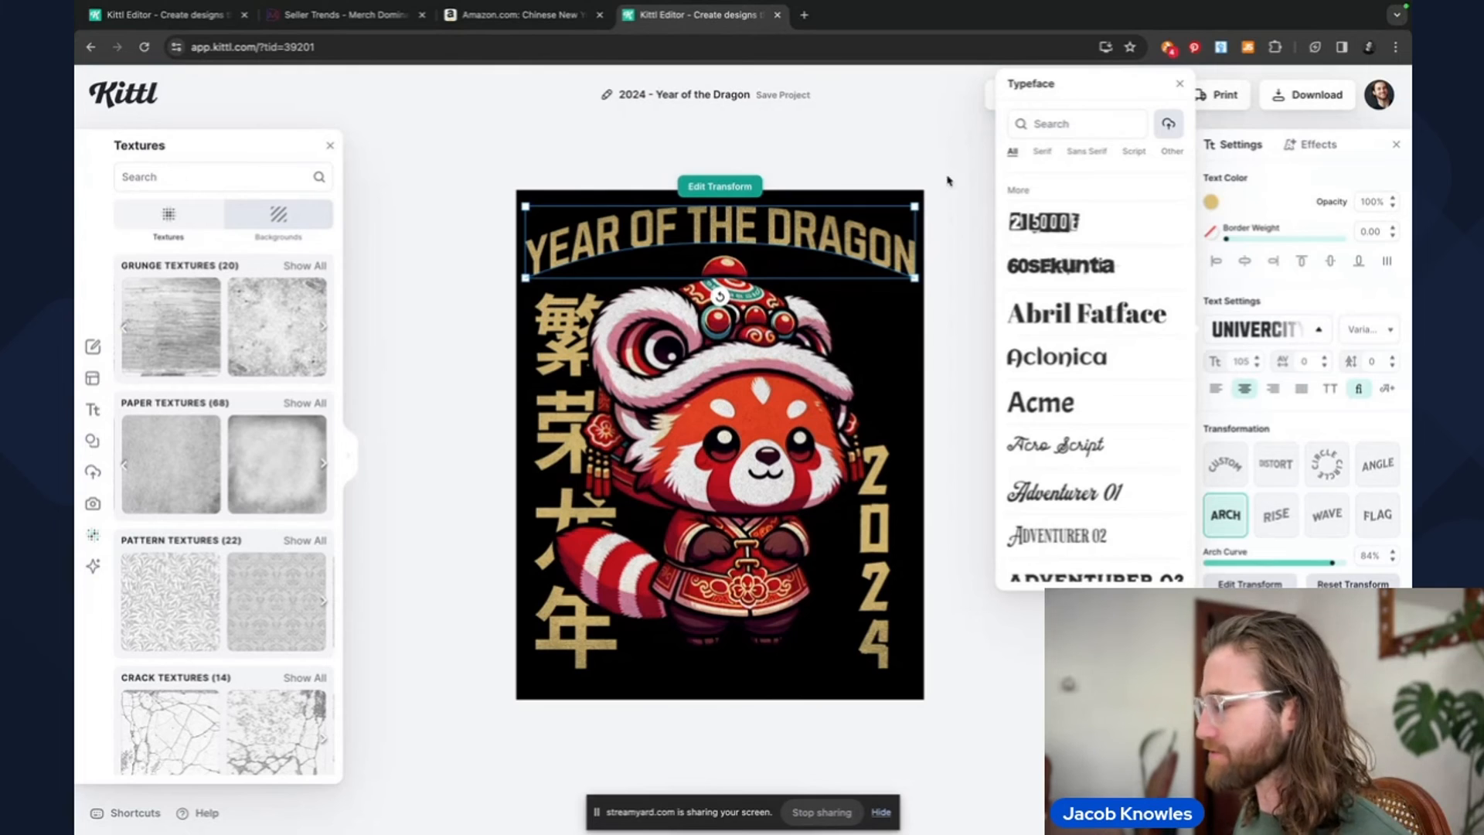
pyautogui.click(937, 124)
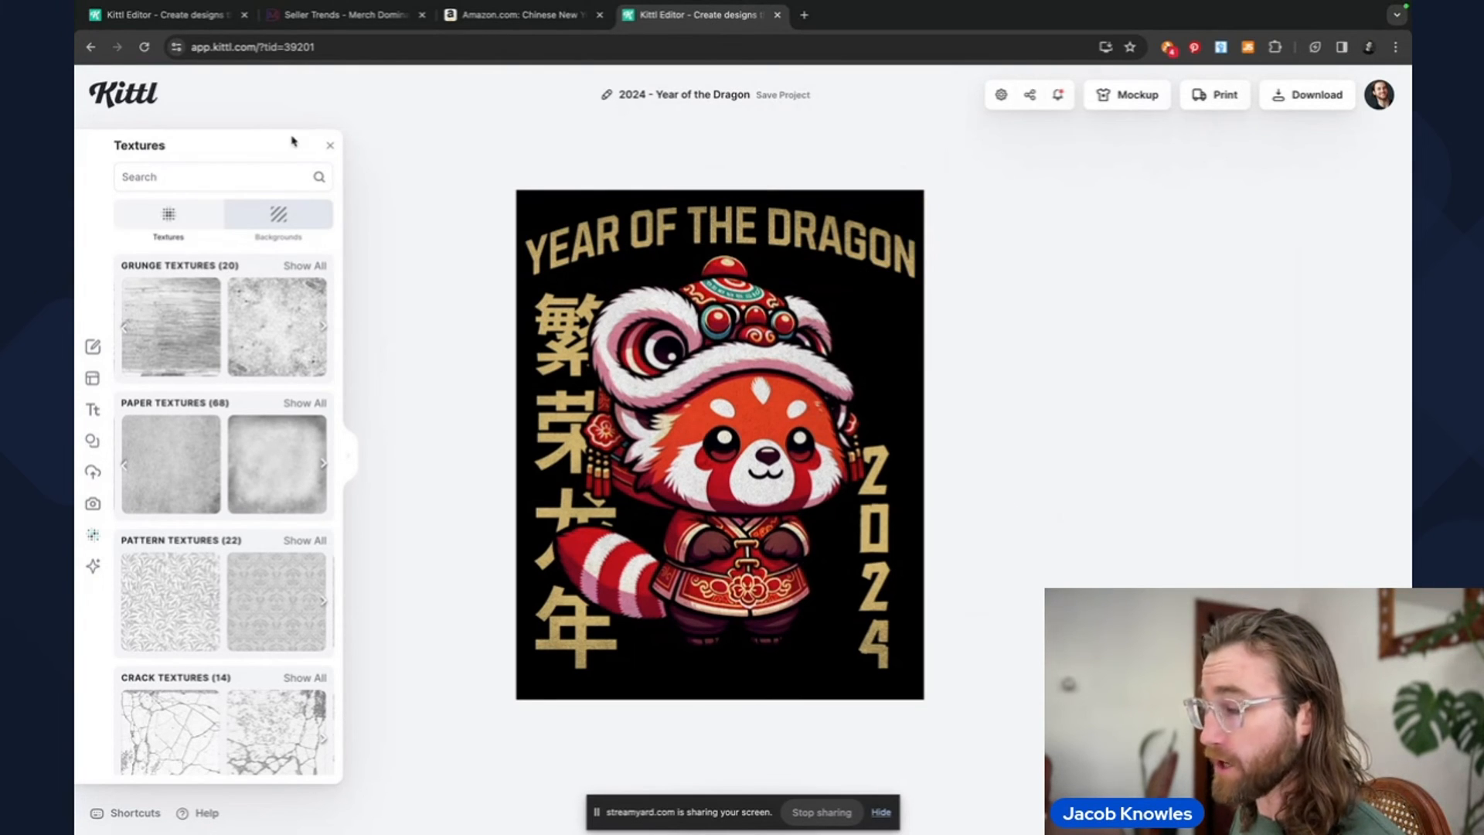
# - Switch to Merch Dominator's Seller Trends and examine the rank and sales history of the red panda lion dance shirt
pyautogui.click(340, 15)
pyautogui.moveTo(371, 587)
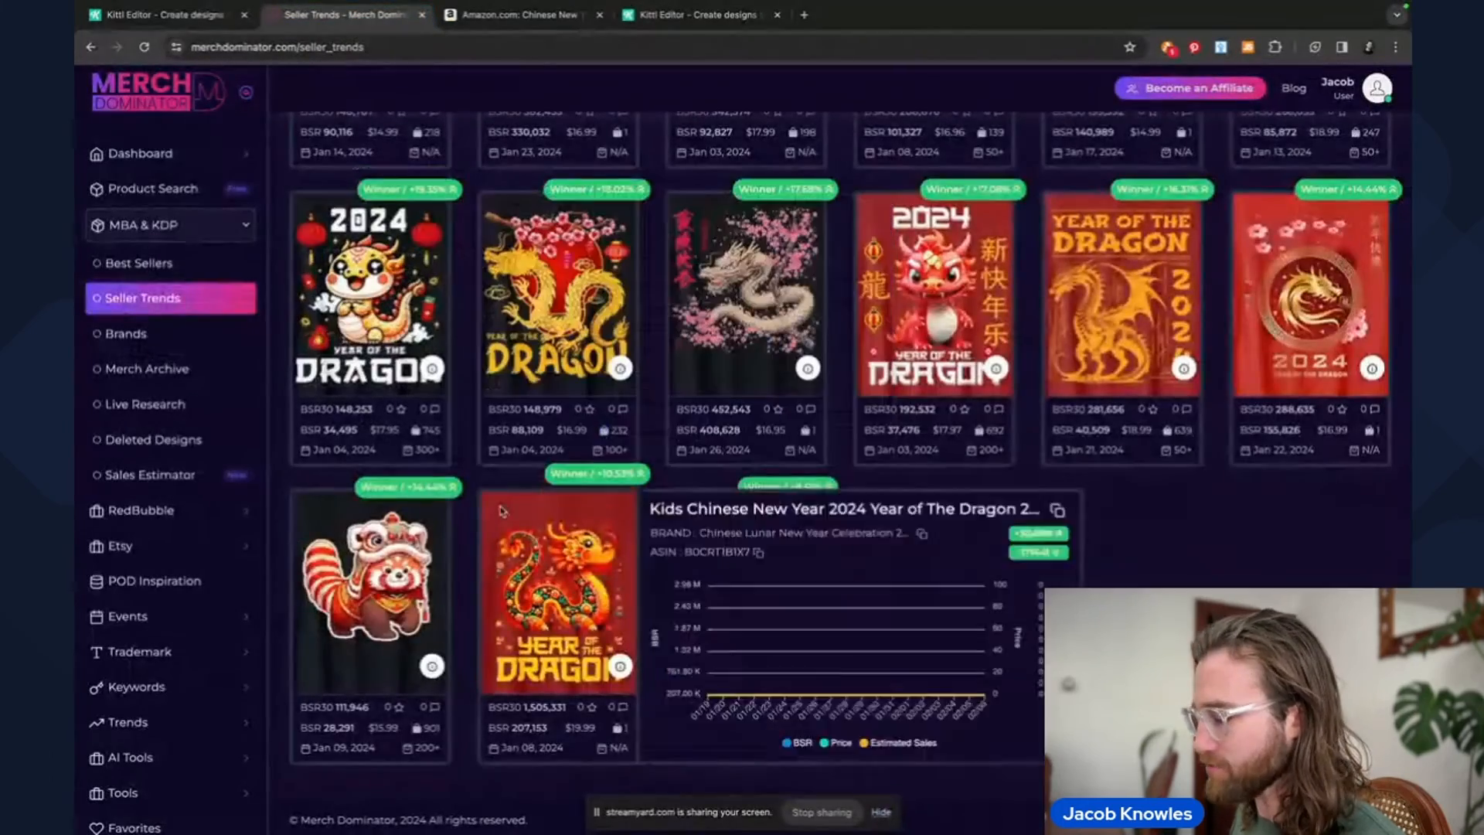
pyautogui.scroll(5, 509, 570)
pyautogui.scroll(-1, 509, 571)
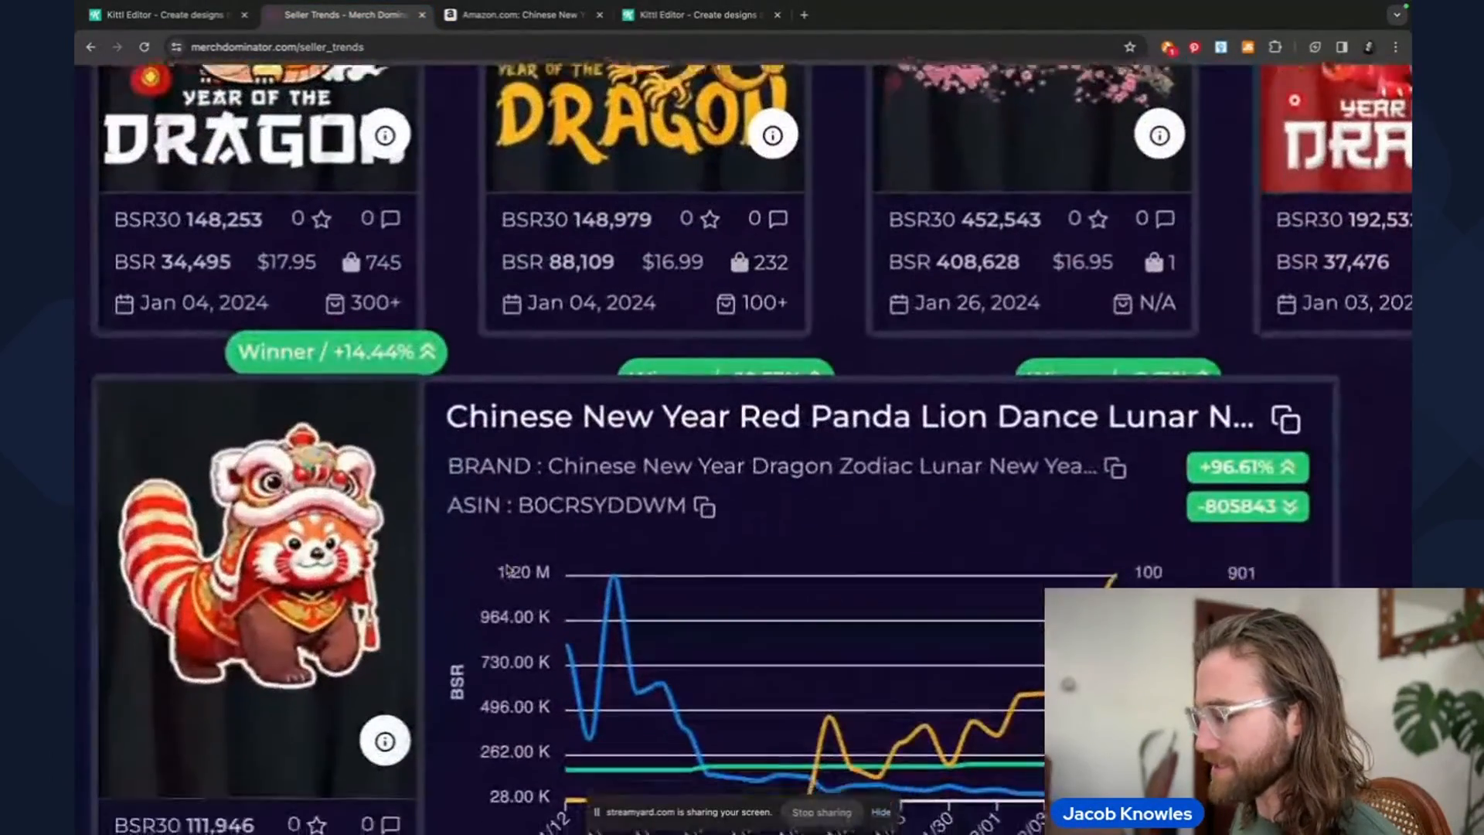
pyautogui.scroll(-1, 509, 571)
pyautogui.moveTo(294, 504)
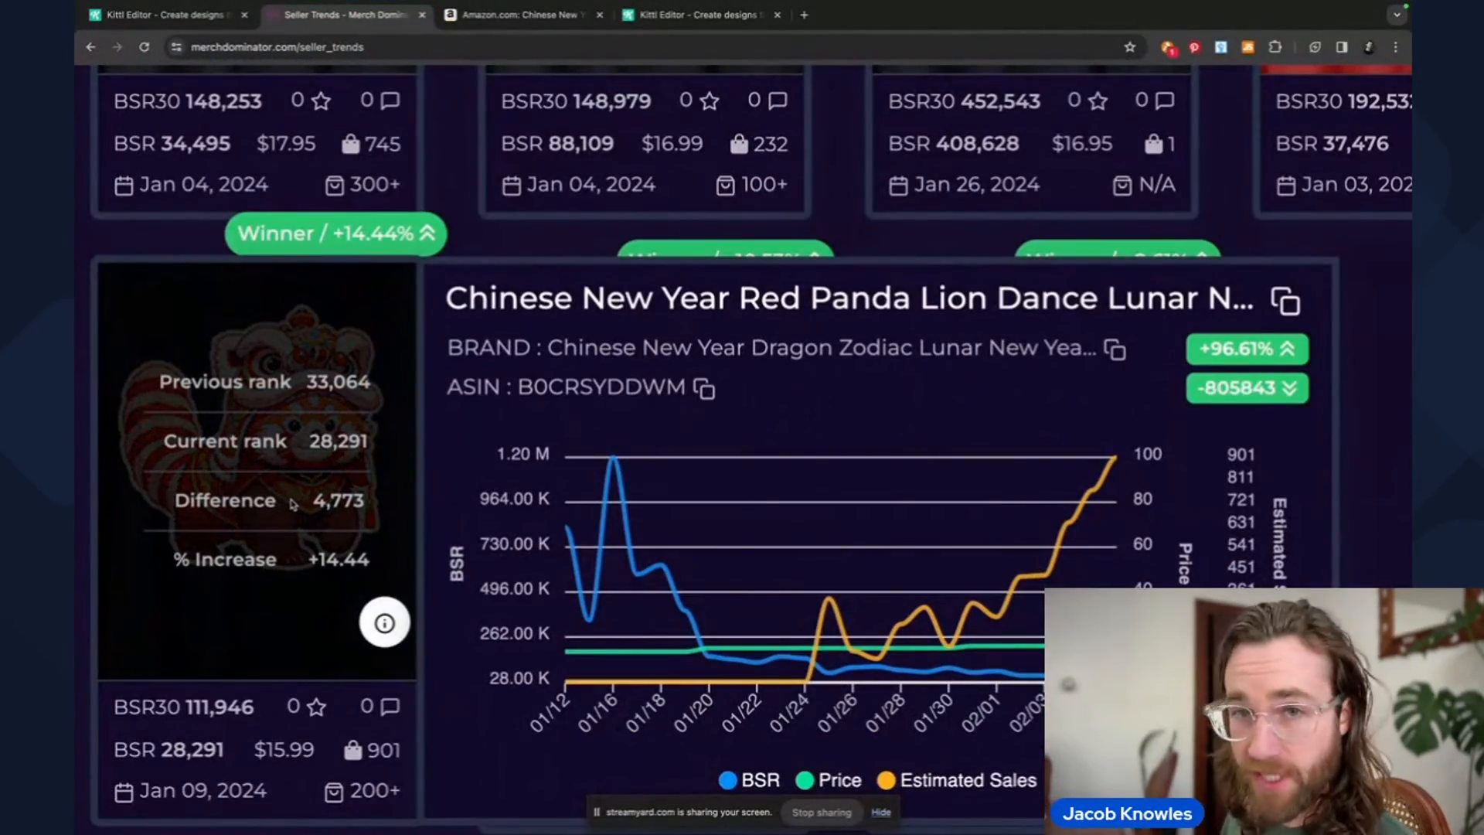